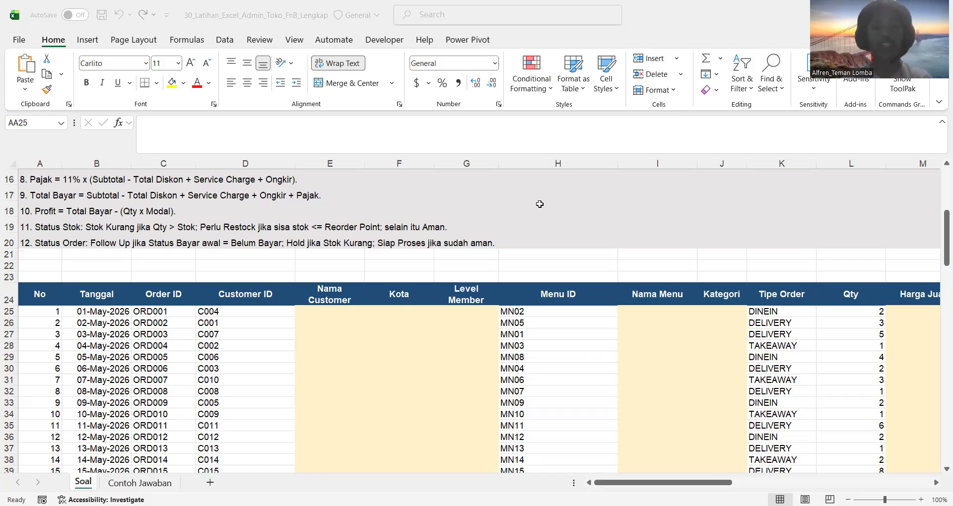
Review the task instructions, the order table and the Tabel Customer and Tabel Menu lookup tables on the Soal sheet.
scroll(539, 203, up, 4)
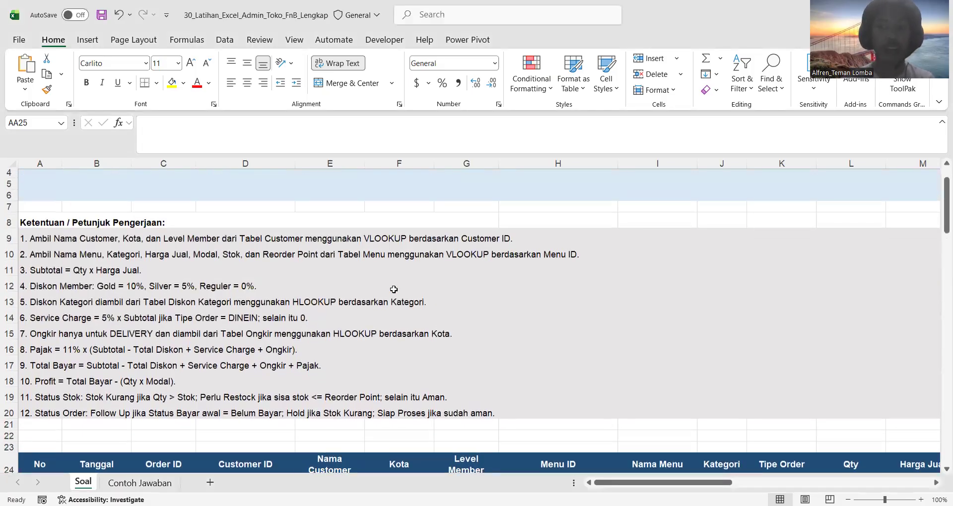
click(301, 272)
scroll(300, 273, down, 5)
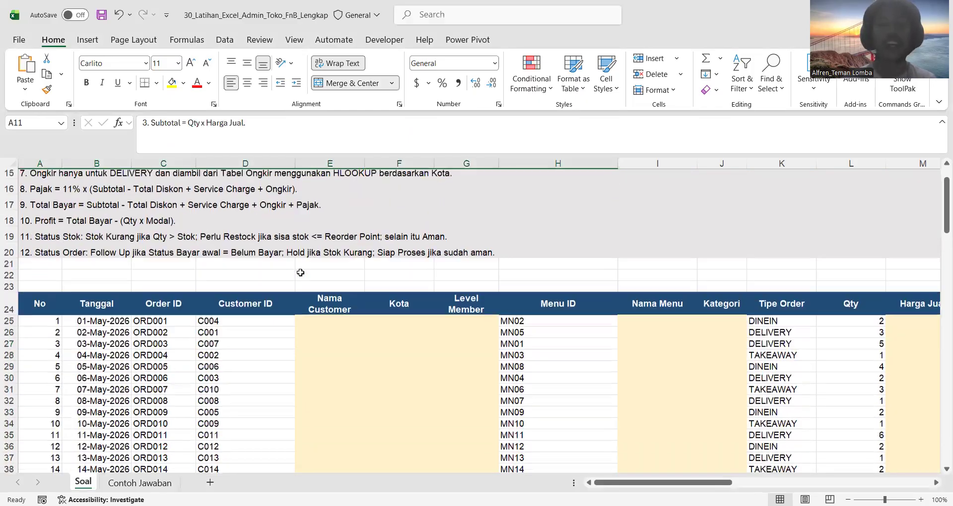
click(362, 298)
scroll(364, 297, down, 18)
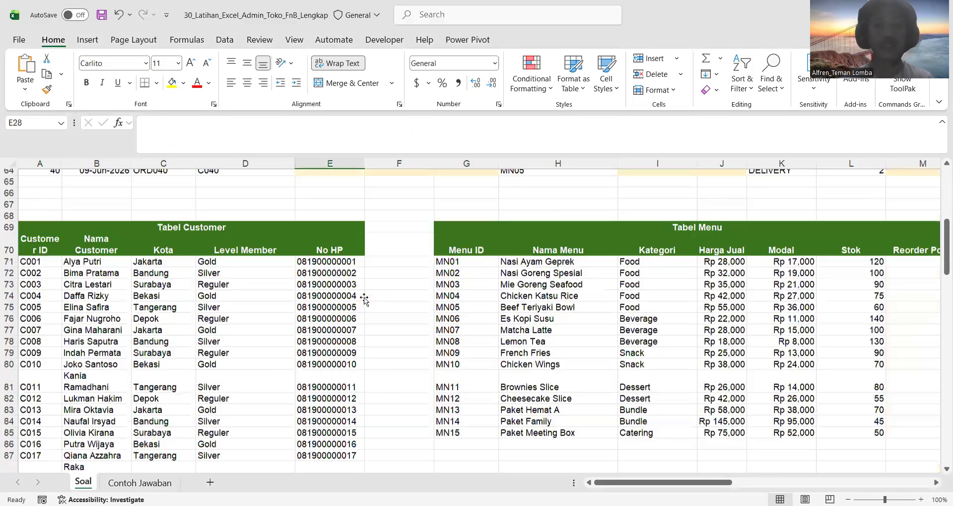
scroll(302, 277, up, 3)
click(283, 279)
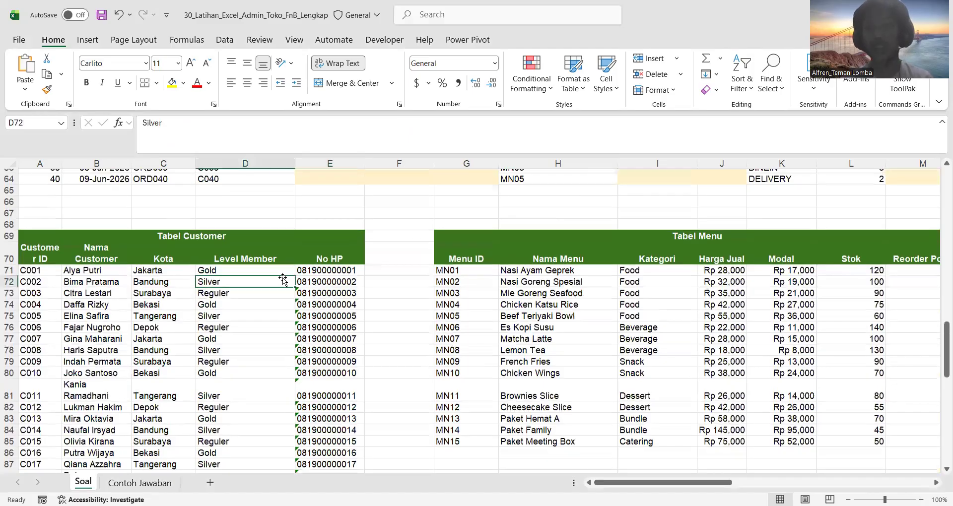
click(452, 300)
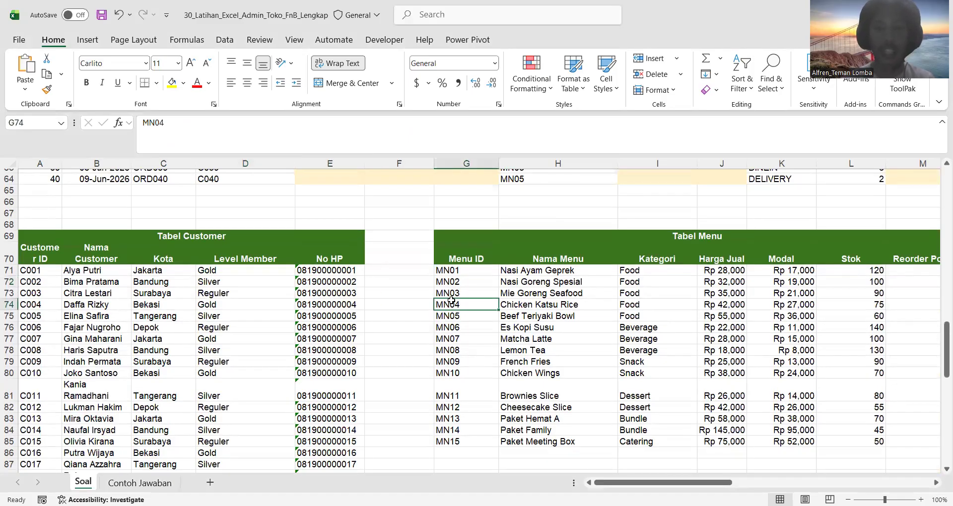
scroll(428, 274, up, 6)
click(429, 276)
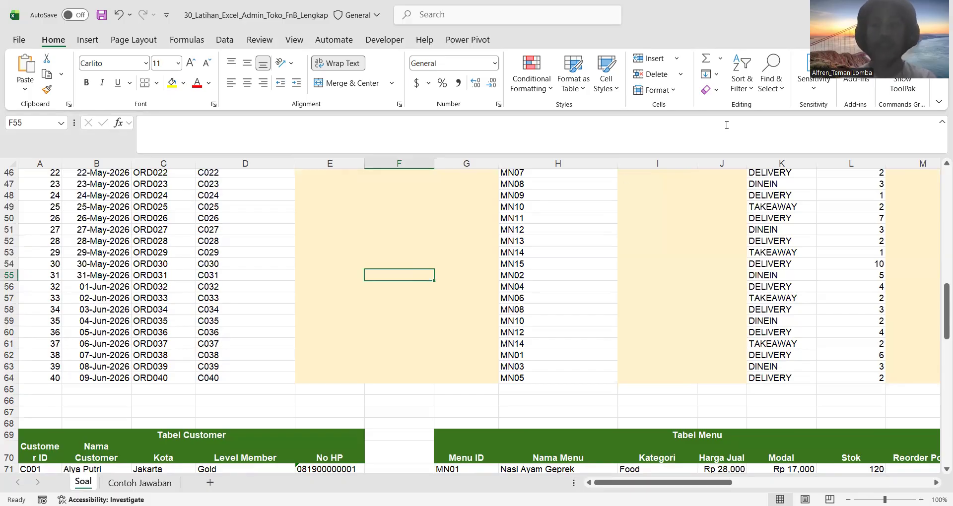
scroll(416, 321, up, 10)
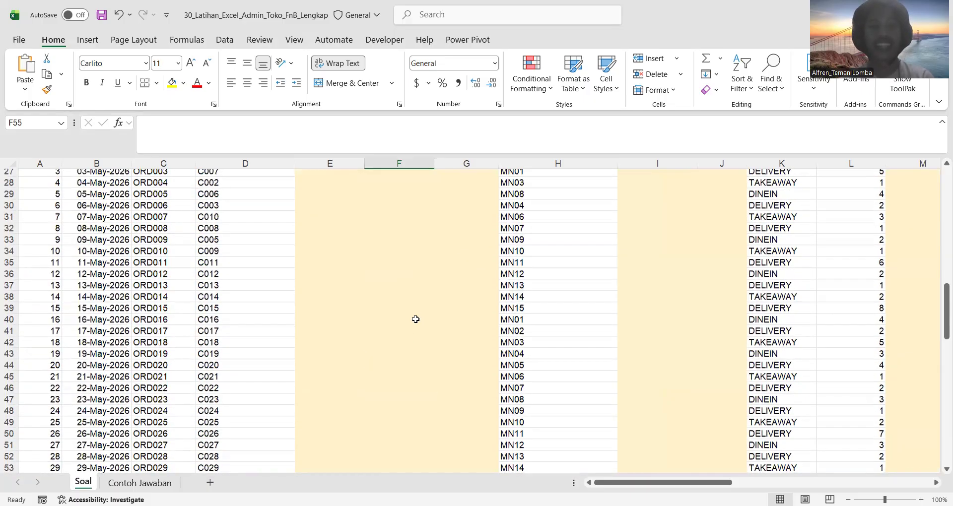
Start a VLOOKUP formula in the first Nama Customer cell, E25, with Customer ID cell D25 as the lookup value.
click(322, 342)
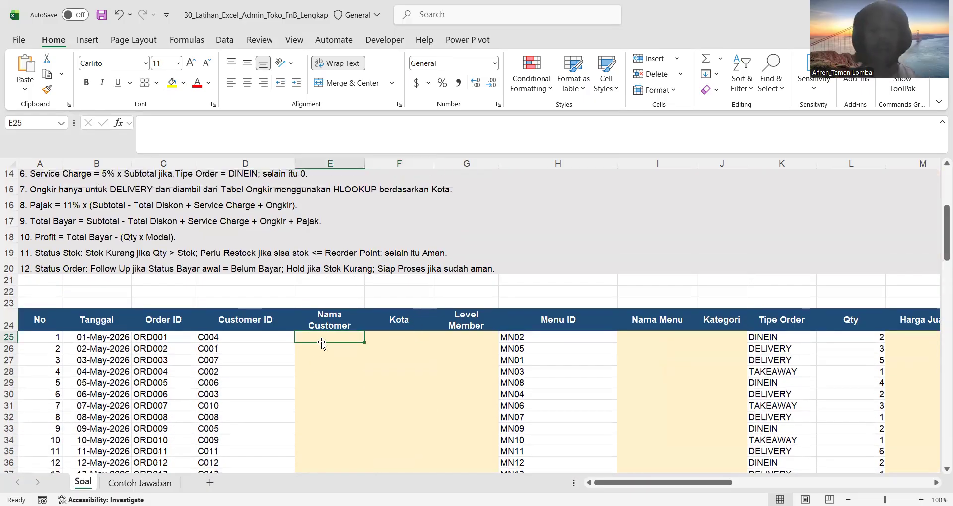
scroll(321, 341, up, 4)
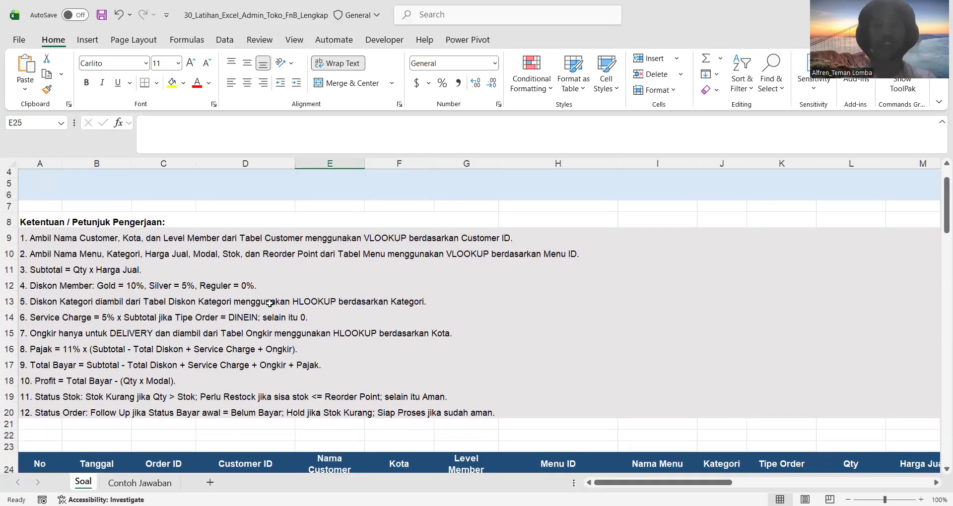
scroll(270, 303, down, 2)
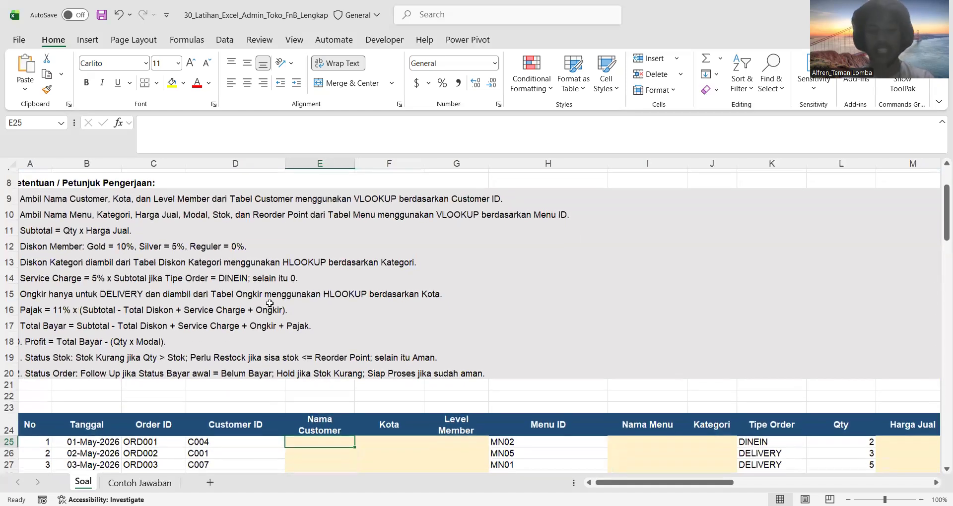
text(=VLOO)
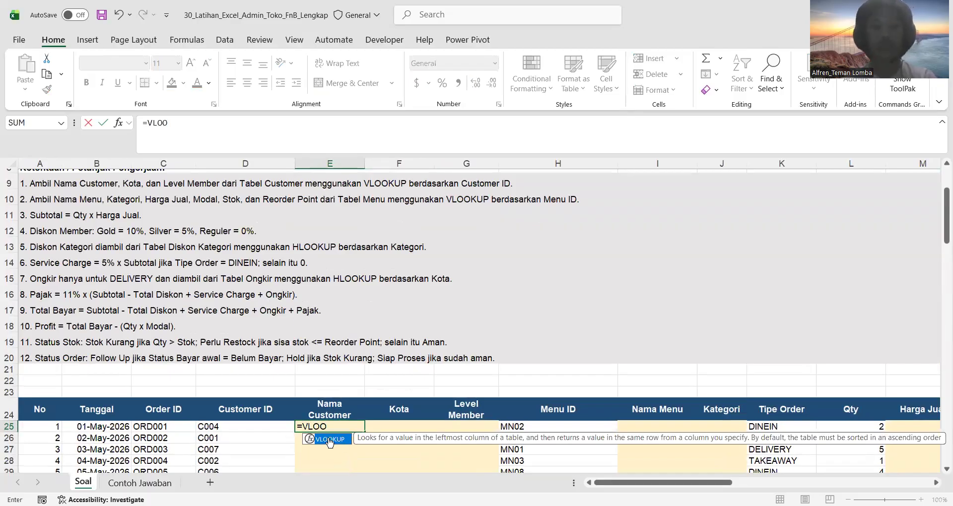
double_click(337, 440)
click(236, 428)
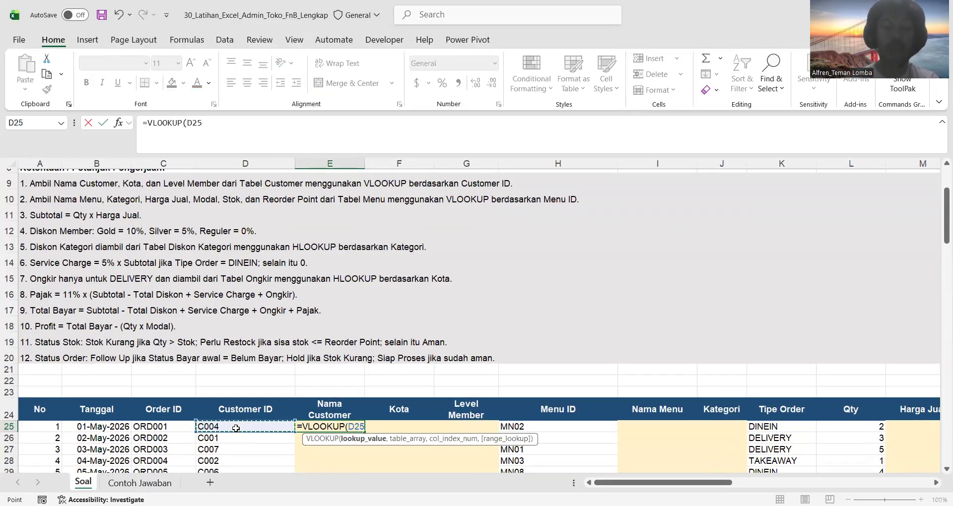
text(,)
Set the VLOOKUP table array to the Tabel Customer data as the absolute range $A$71:$E$110.
scroll(235, 445, down, 1)
scroll(235, 445, down, 15)
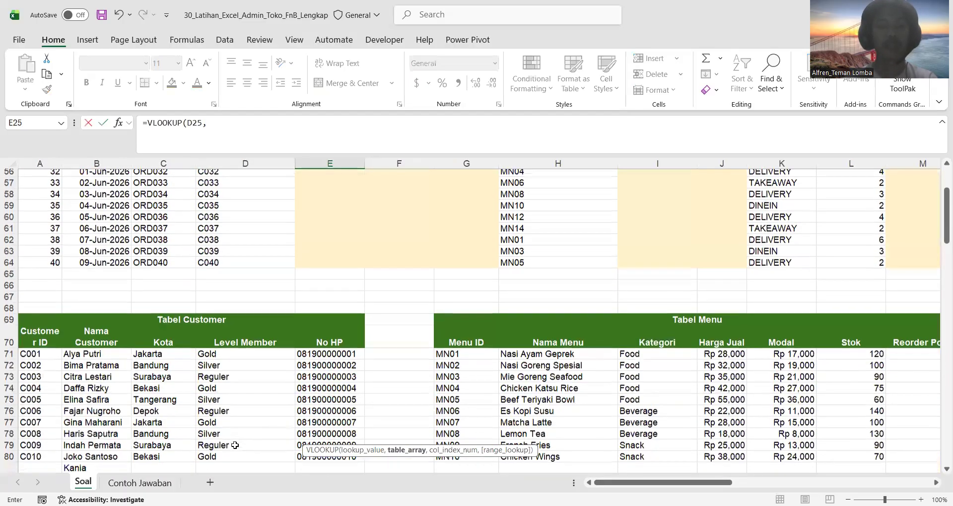
click(38, 309)
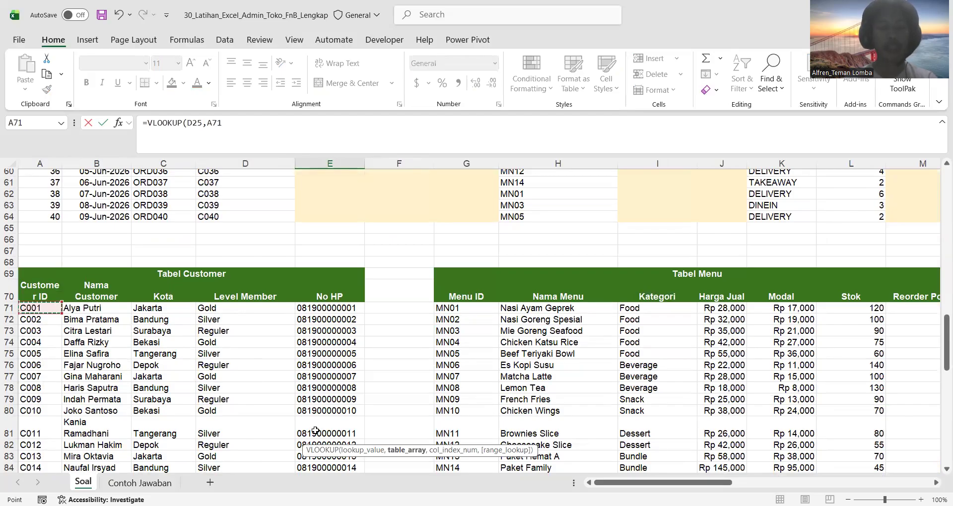
key(ctrl+shift+Down)
key(ctrl+shift+Right)
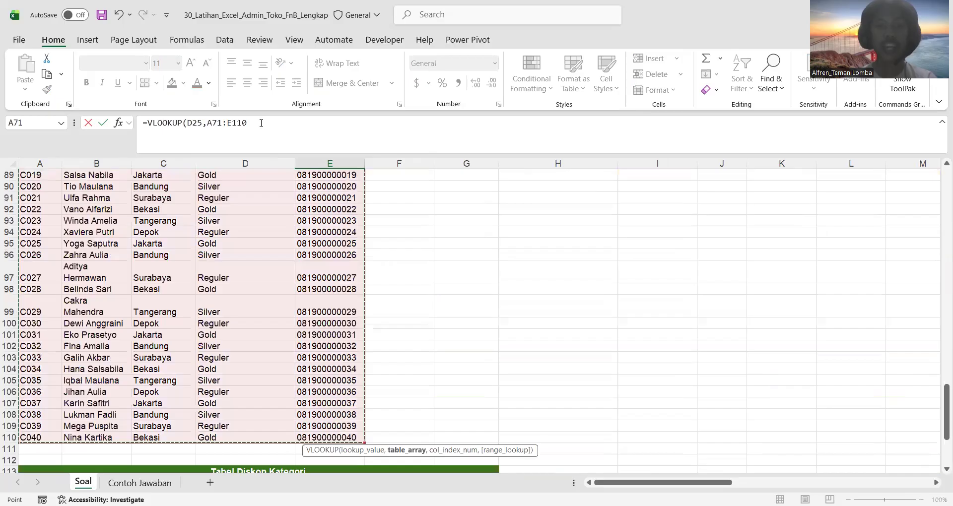
drag(261, 122, 209, 123)
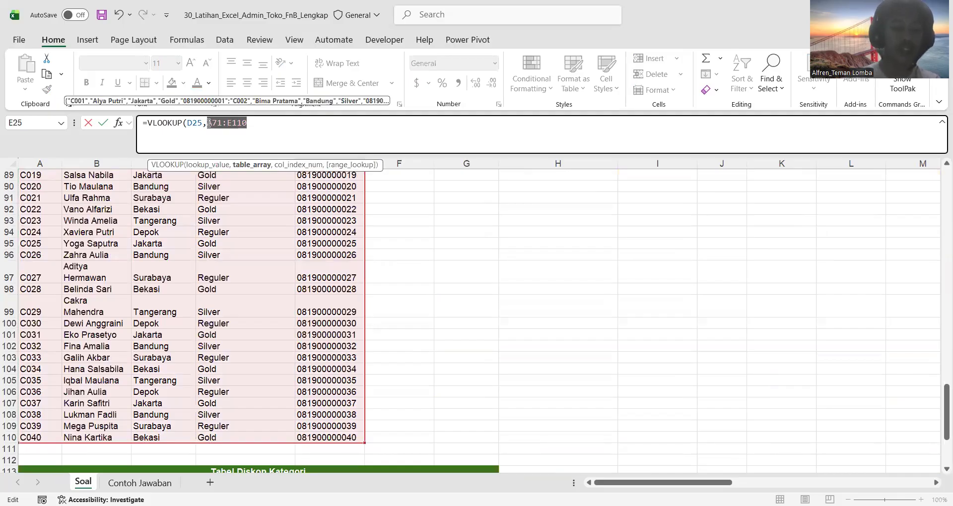
key(F4)
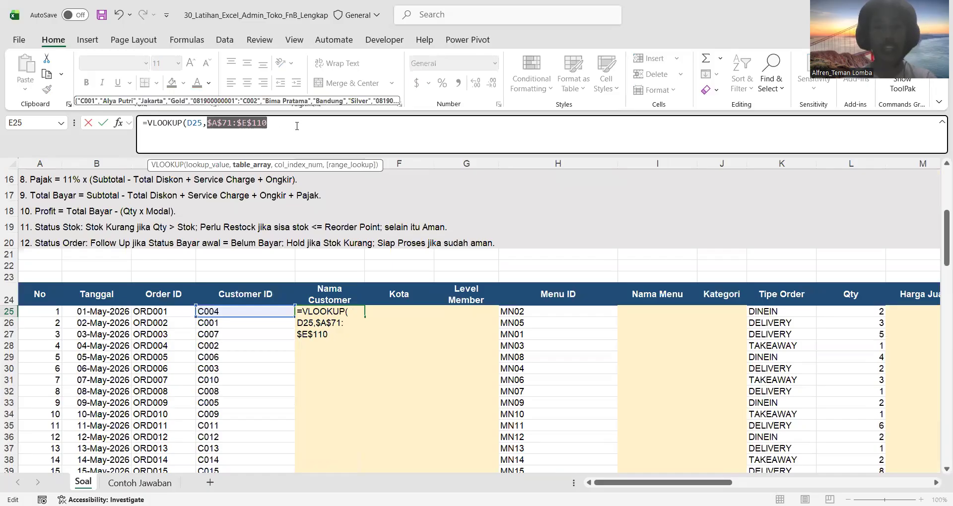
Complete the E25 VLOOKUP with column index 2 and FALSE, and fill it down the Nama Customer column.
click(297, 126)
text(,)
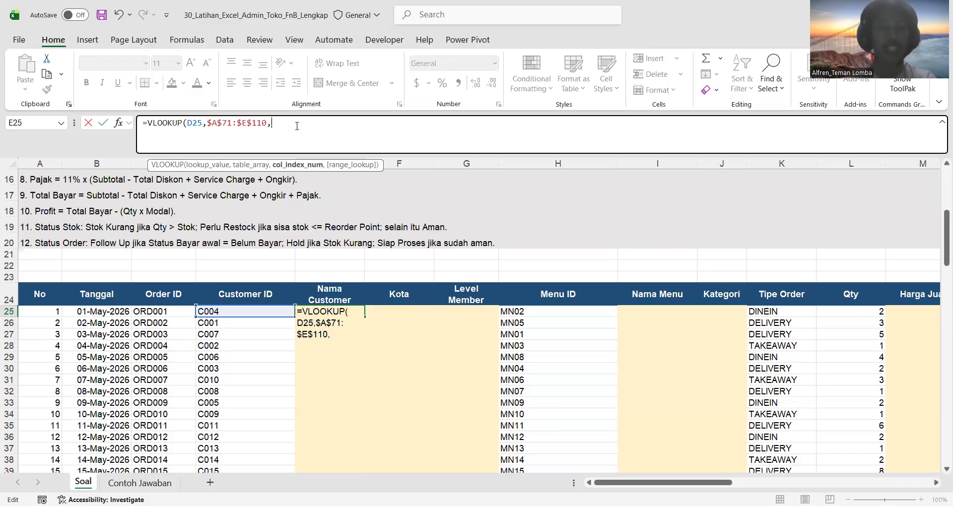
scroll(314, 357, down, 15)
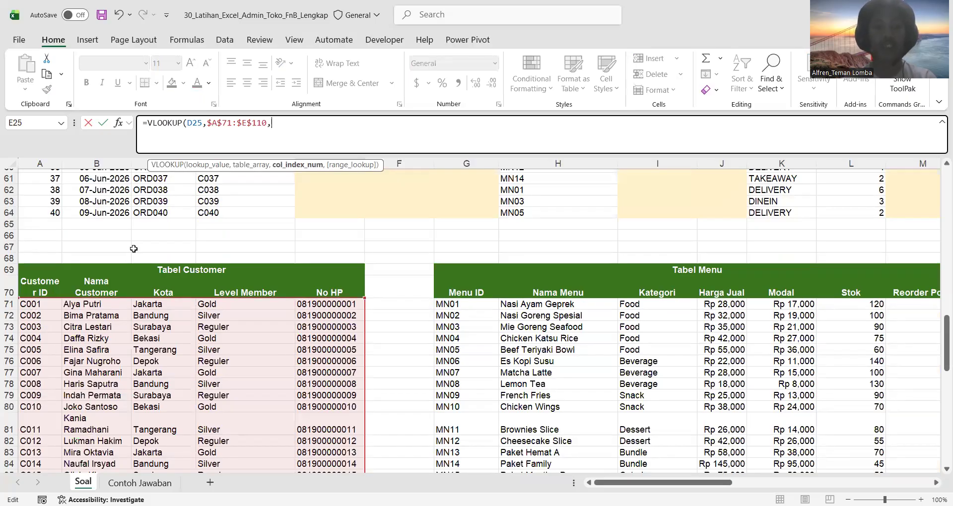
text(2)
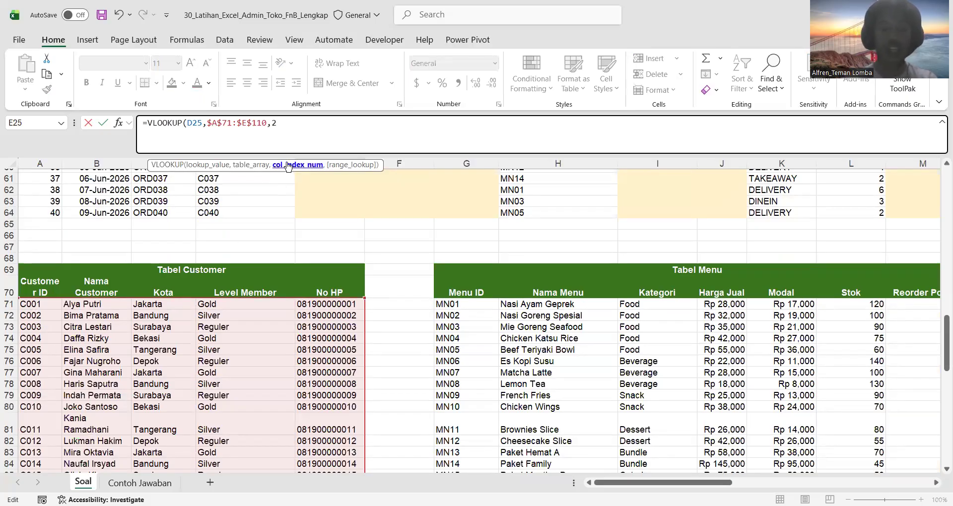
text(,FALSE)
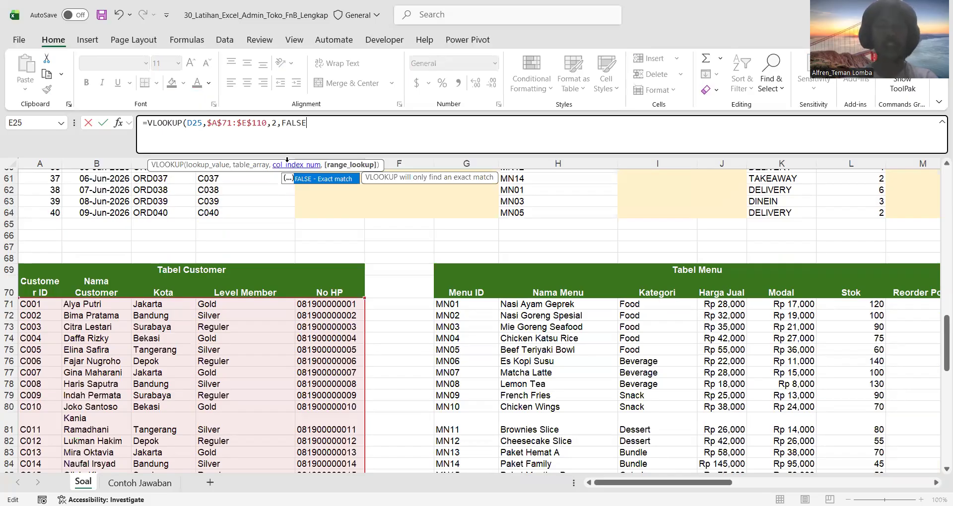
key(Return)
click(350, 202)
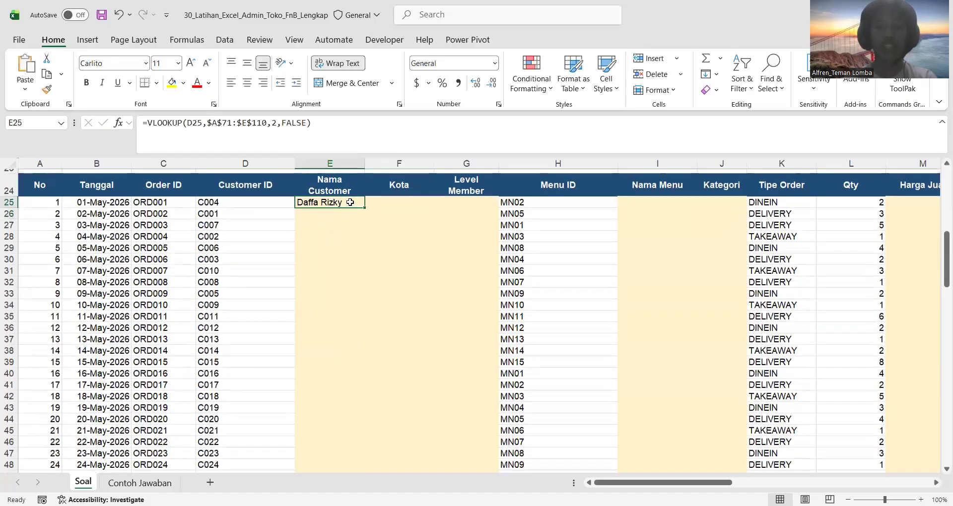
double_click(364, 208)
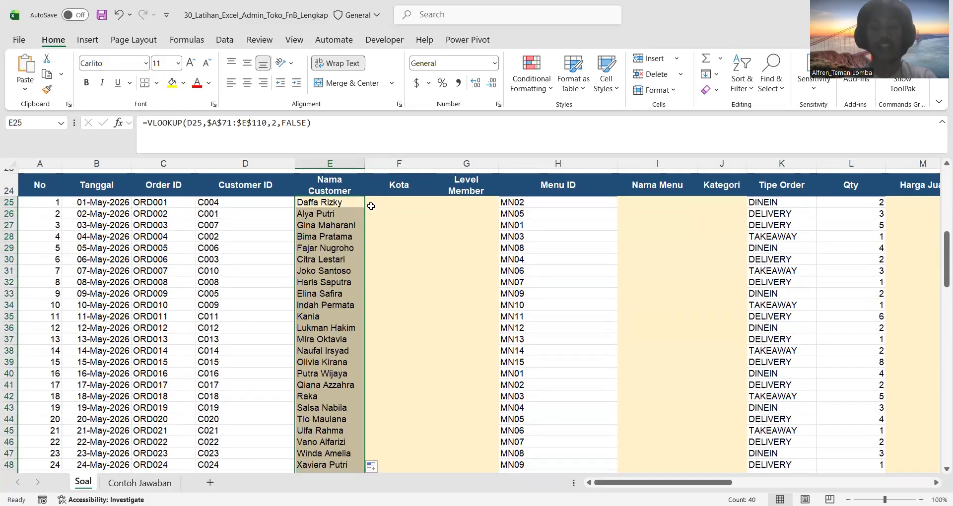
click(394, 204)
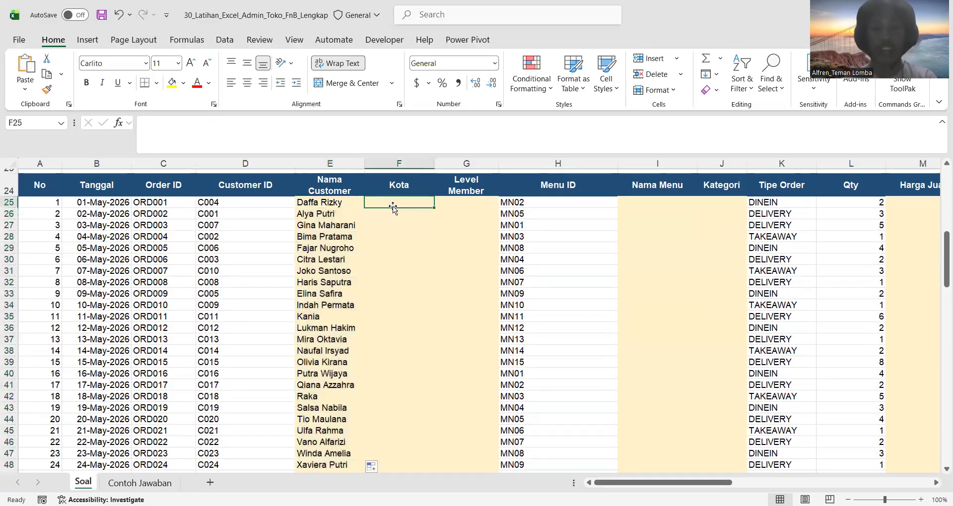
click(456, 205)
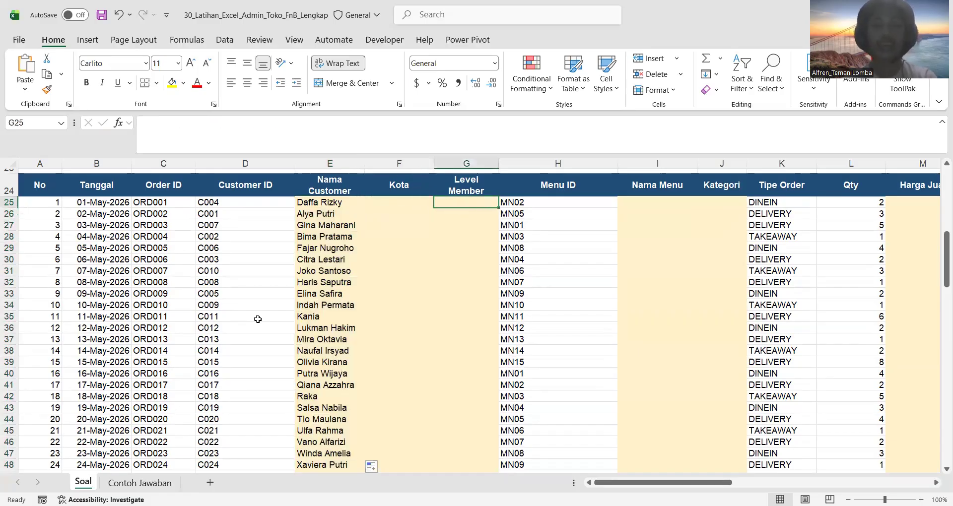
scroll(258, 319, down, 2)
scroll(258, 319, up, 2)
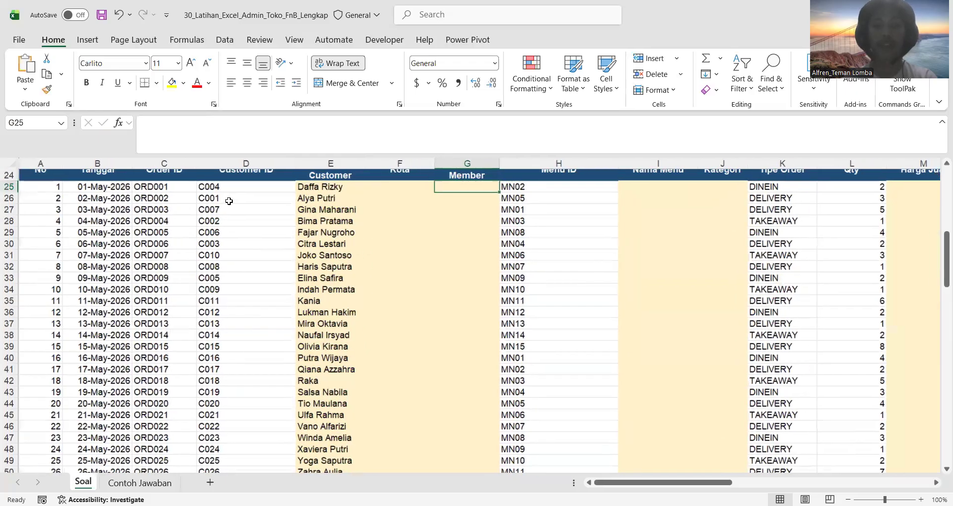
Copy the VLOOKUP formula text from E25 into the first Kota cell, F25, keeping its references unchanged.
double_click(320, 189)
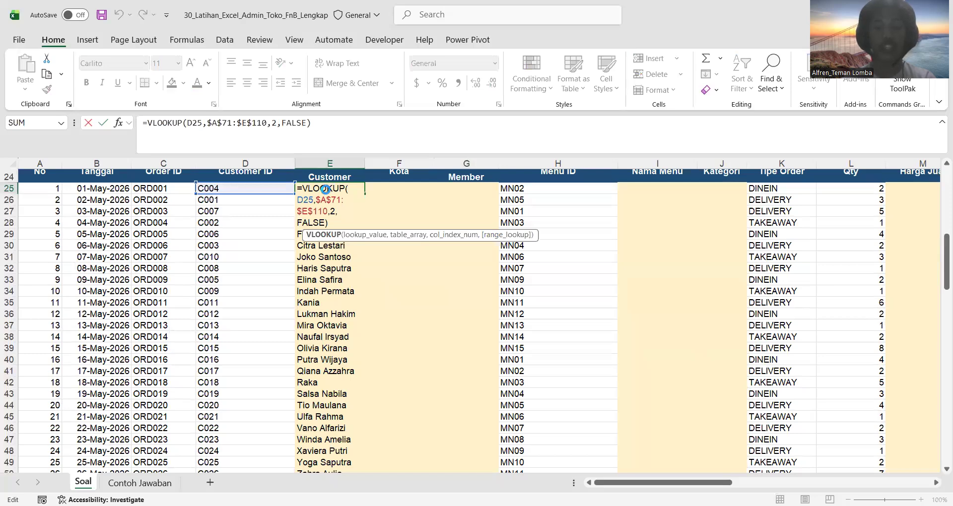
key(Return)
click(382, 188)
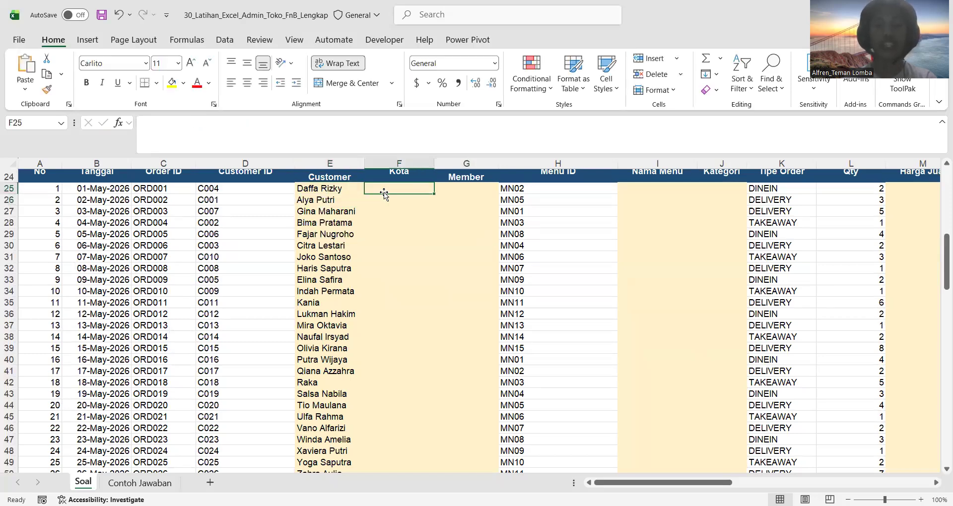
key(ctrl+Down)
scroll(396, 231, up, 20)
scroll(396, 231, up, 7)
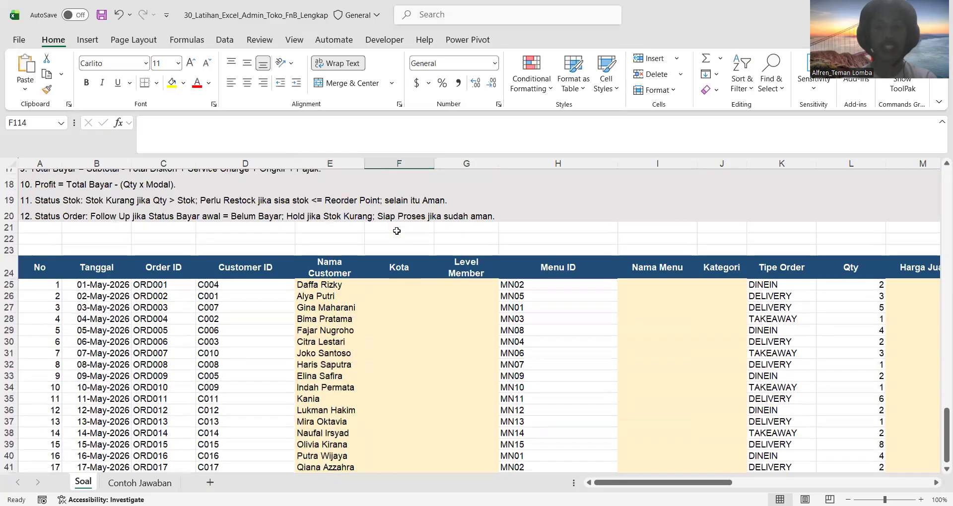
double_click(398, 286)
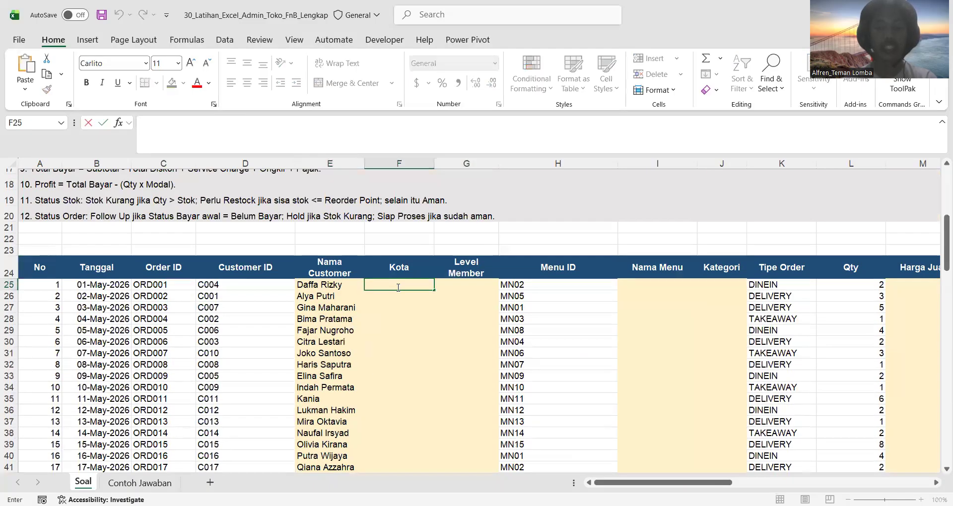
key(ctrl+v)
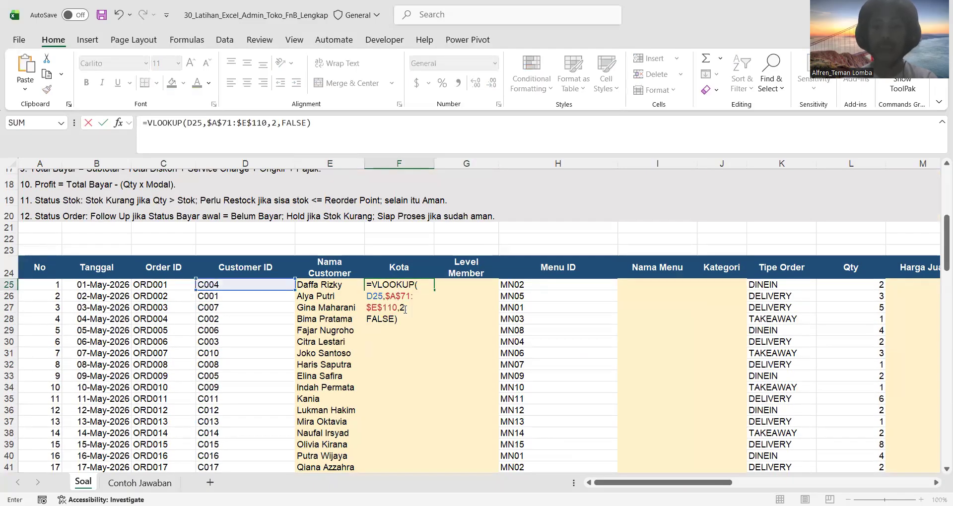
Change the column index in the F25 VLOOKUP so it returns the Kota column of Tabel Customer.
click(405, 309)
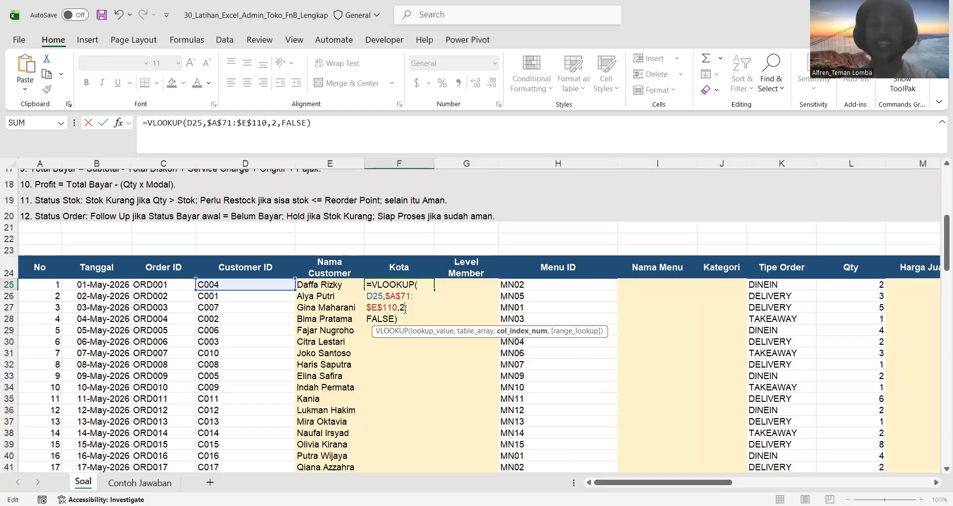
scroll(296, 379, down, 20)
scroll(296, 379, up, 6)
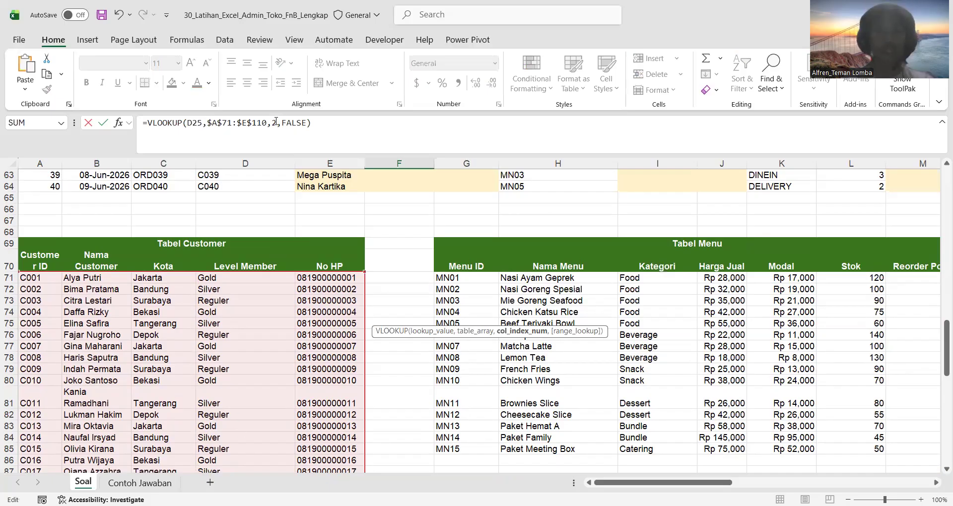
key(Return)
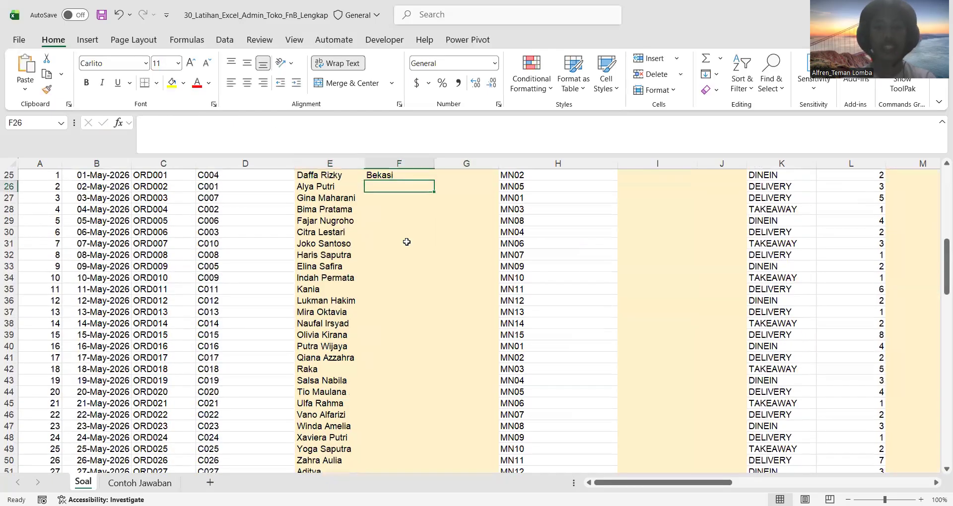
Enter =VLOOKUP(D25,$A$71:$E$110,4,FALSE) in G25, and fill F25:G25 down the Kota and Level Member columns.
click(456, 193)
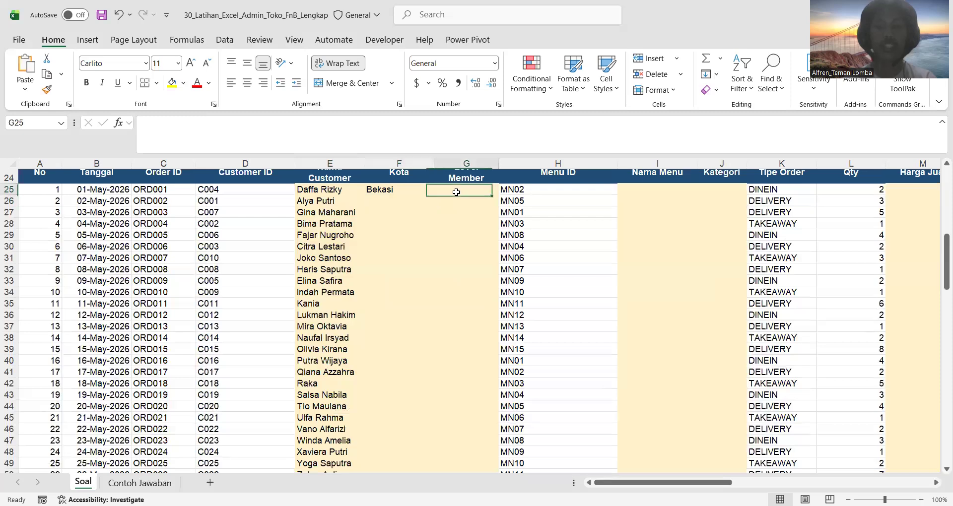
double_click(458, 188)
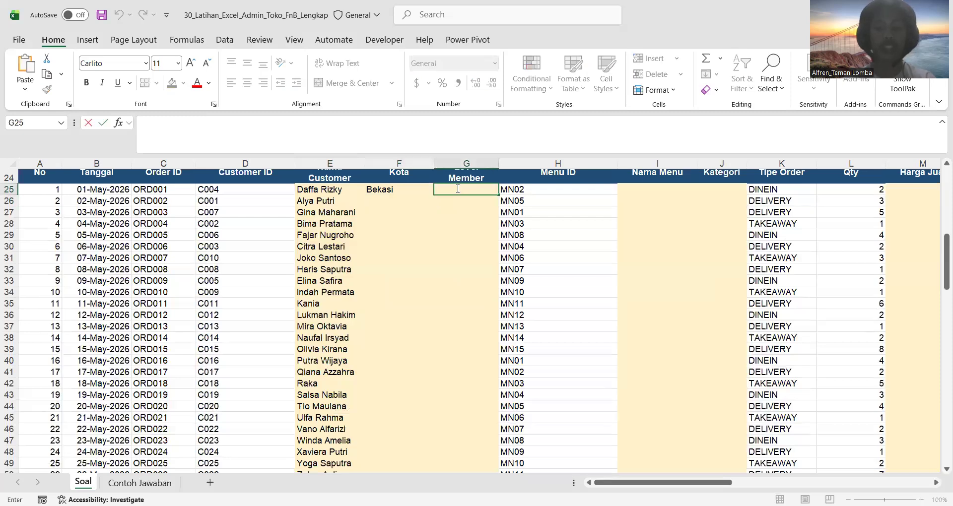
text(=VLOOKUP(D25,$A$71:$E$110,2,FALSE))
click(474, 214)
key(BackSpace)
text(4)
key(Return)
drag(409, 190, 486, 195)
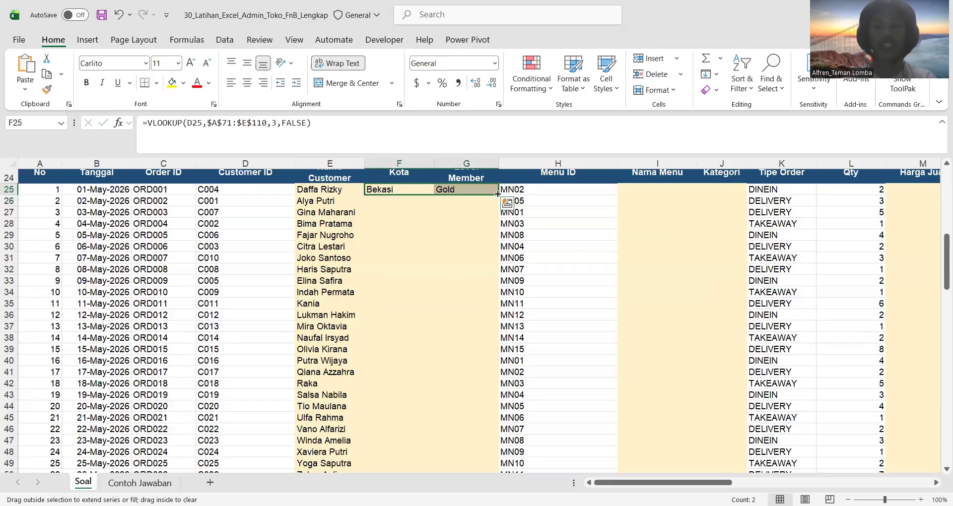
double_click(498, 195)
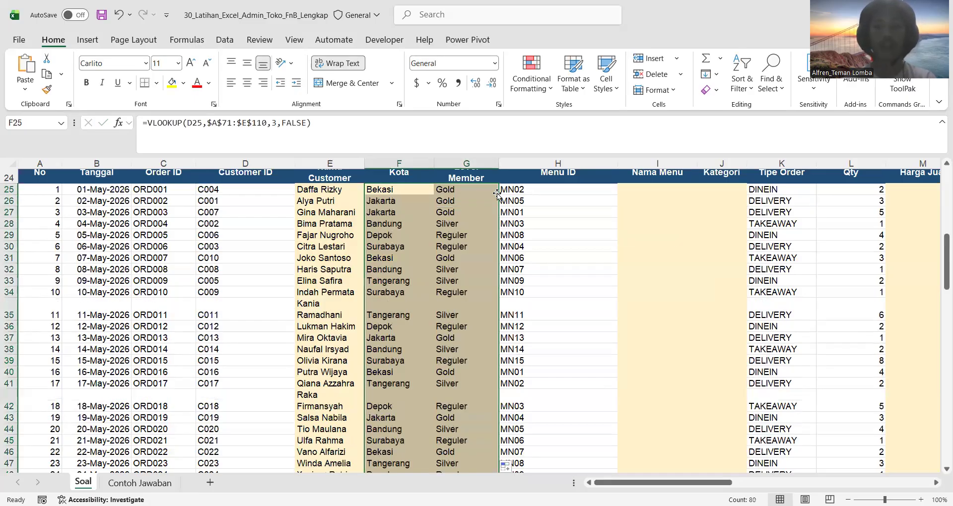
Review the numbered instructions and start a VLOOKUP in I25, the first Nama Menu cell, with Menu ID H25 as lookup value.
click(645, 191)
scroll(650, 195, up, 2)
scroll(649, 195, up, 1)
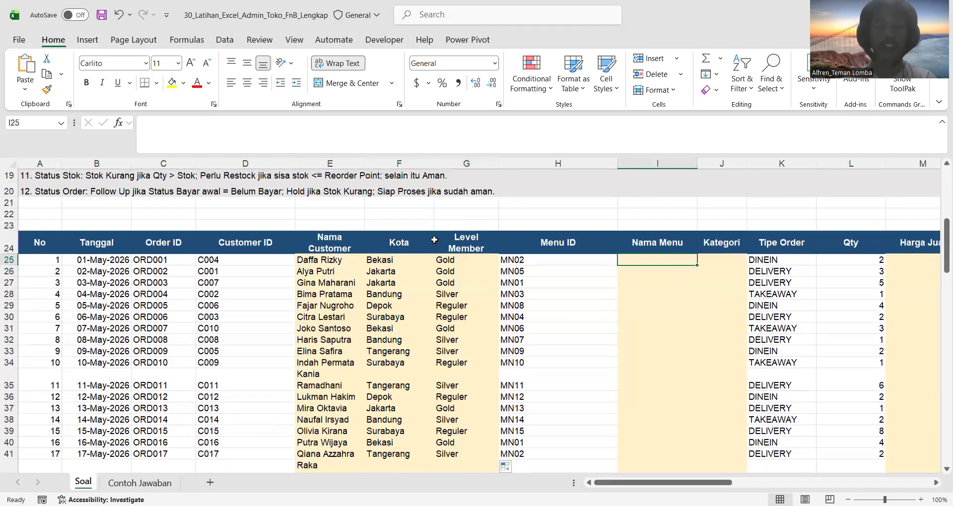
scroll(434, 240, up, 4)
scroll(435, 240, up, 1)
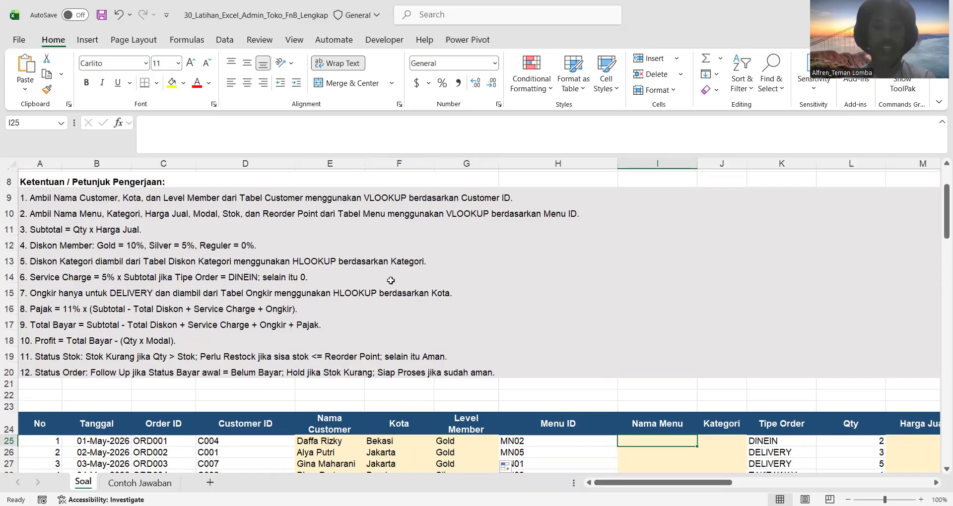
scroll(391, 280, down, 2)
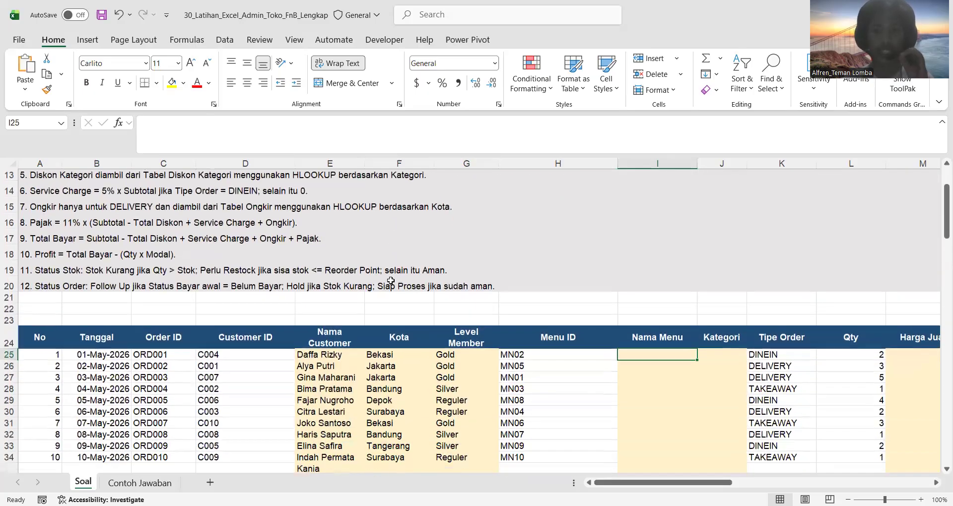
scroll(391, 280, right, 2)
text(=)
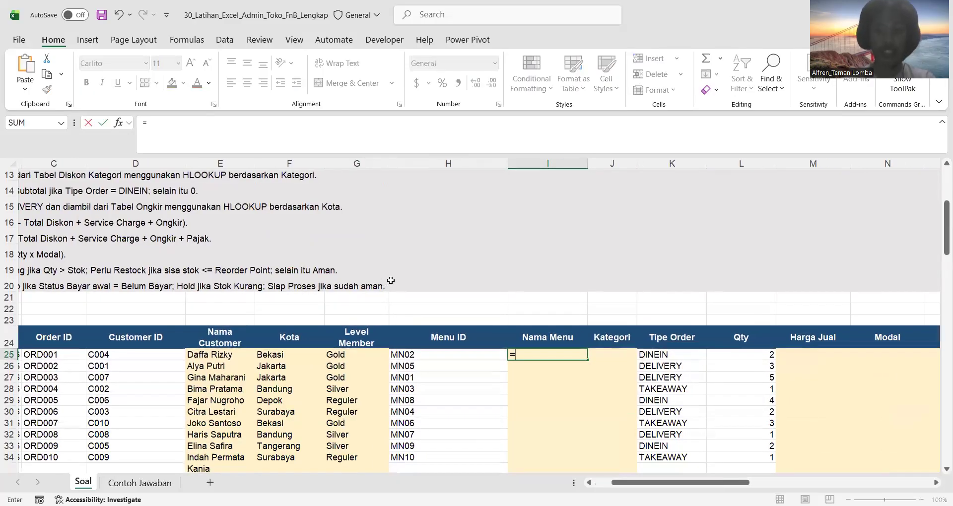
text(VLO)
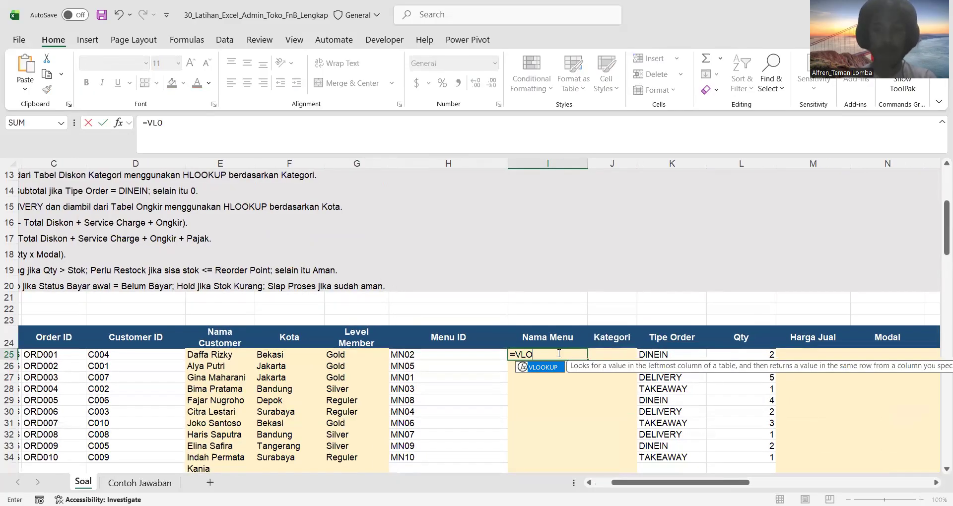
double_click(543, 368)
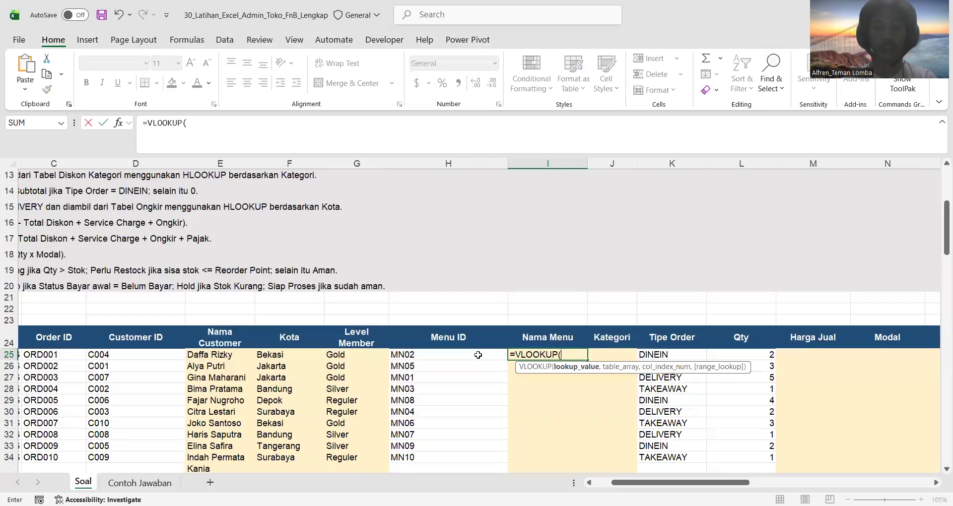
click(479, 355)
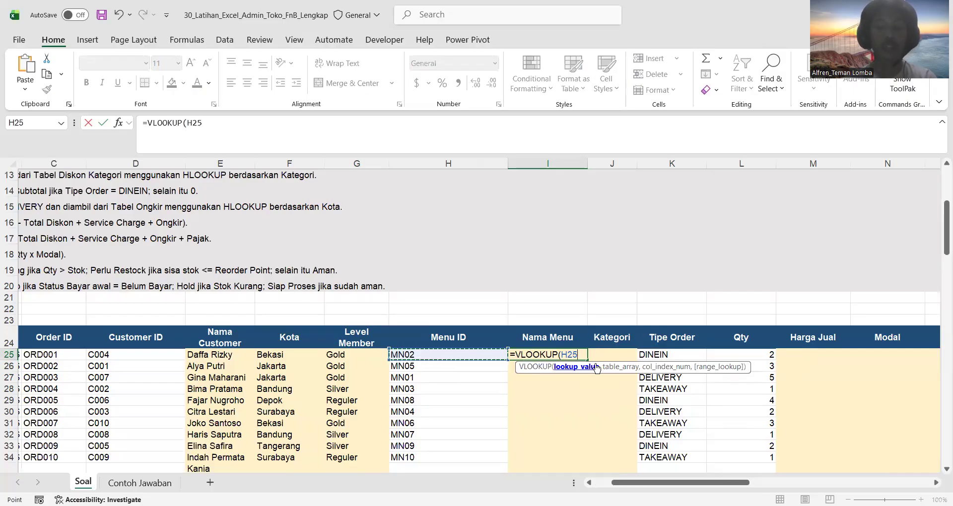
text(,)
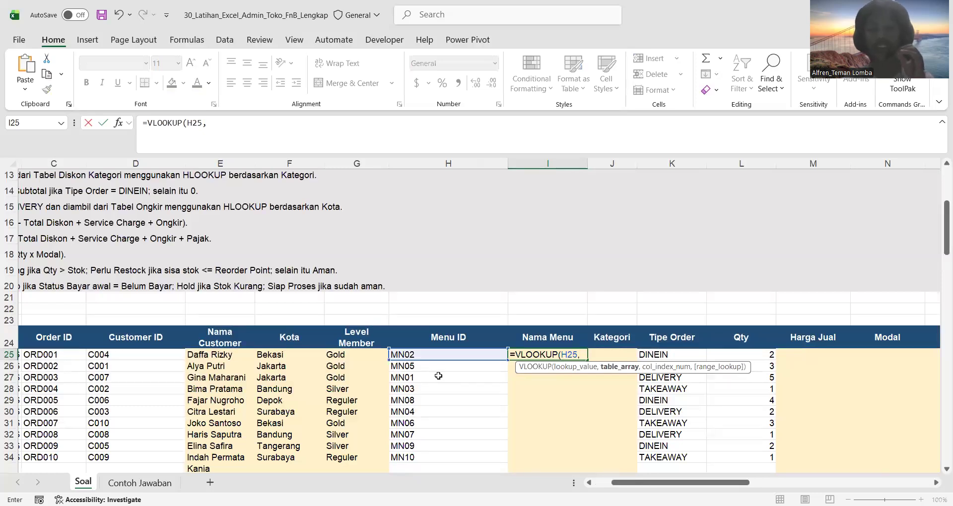
Set the VLOOKUP table array to the Tabel Menu data as the absolute range $G$71:$M$85.
scroll(438, 375, down, 1)
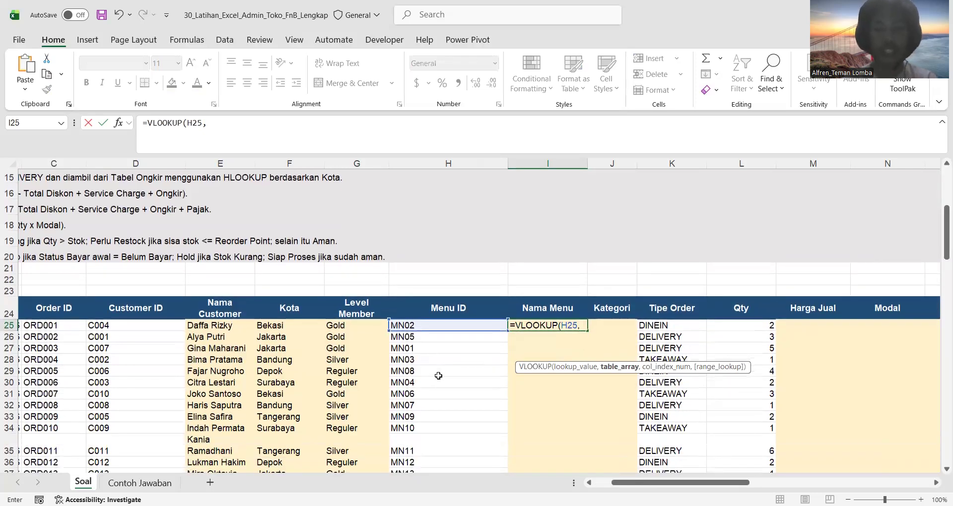
scroll(438, 375, down, 15)
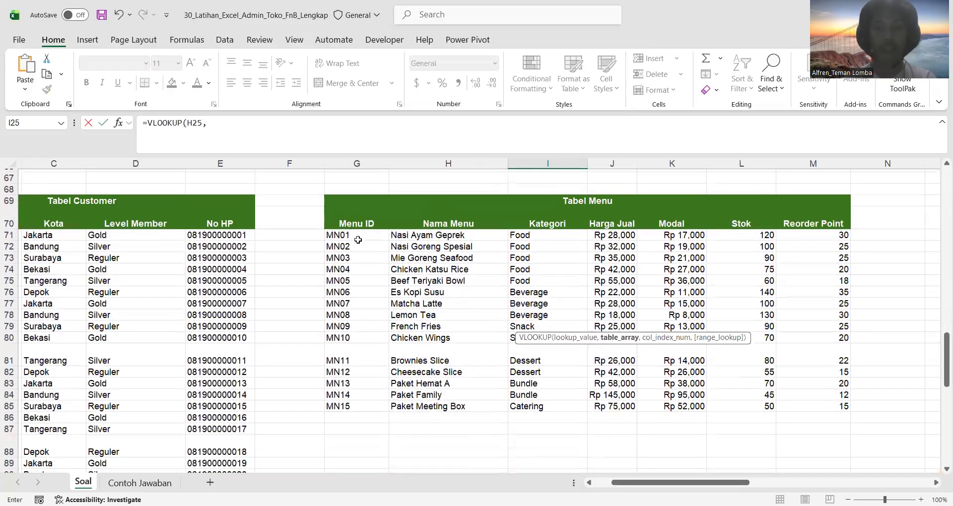
click(358, 239)
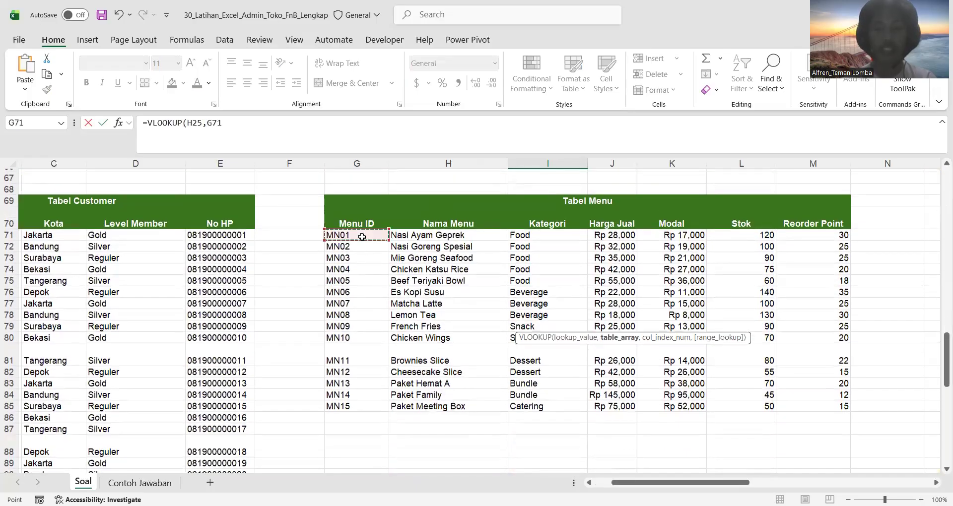
shift+click(805, 405)
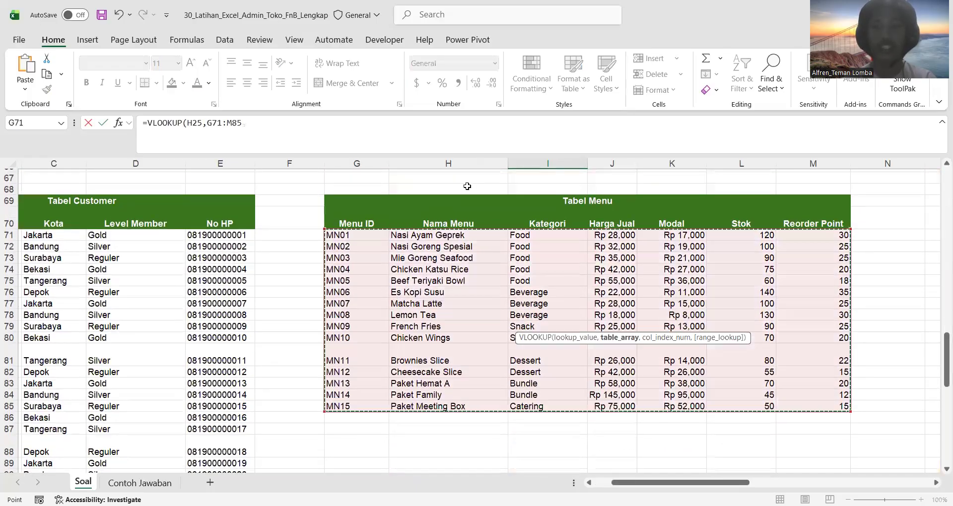
double_click(209, 126)
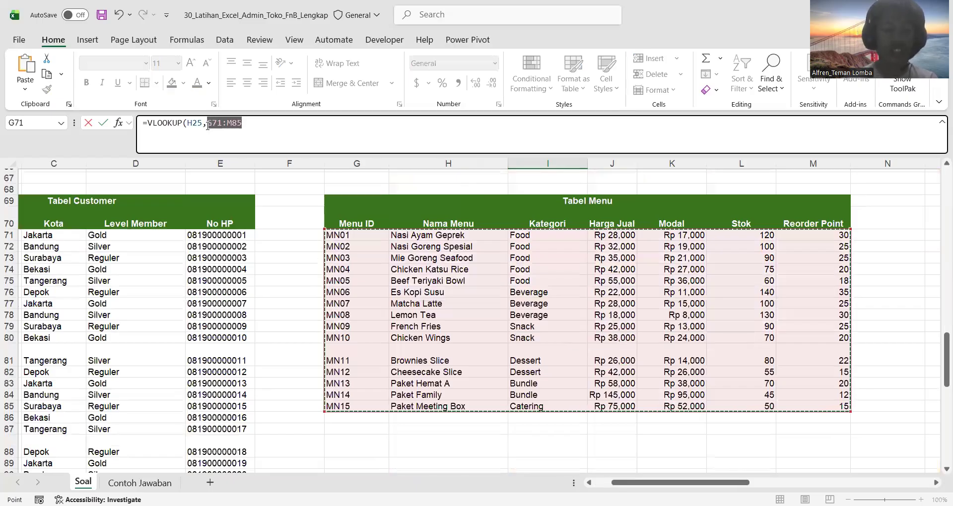
key(F4)
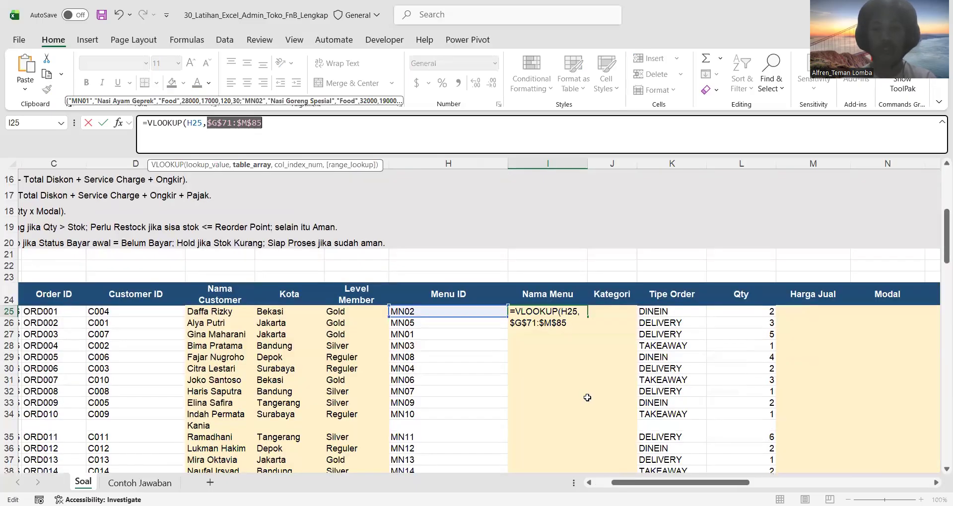
Complete the I25 VLOOKUP with column index 2 and FALSE, and fill it down the Nama Menu column.
scroll(587, 397, down, 15)
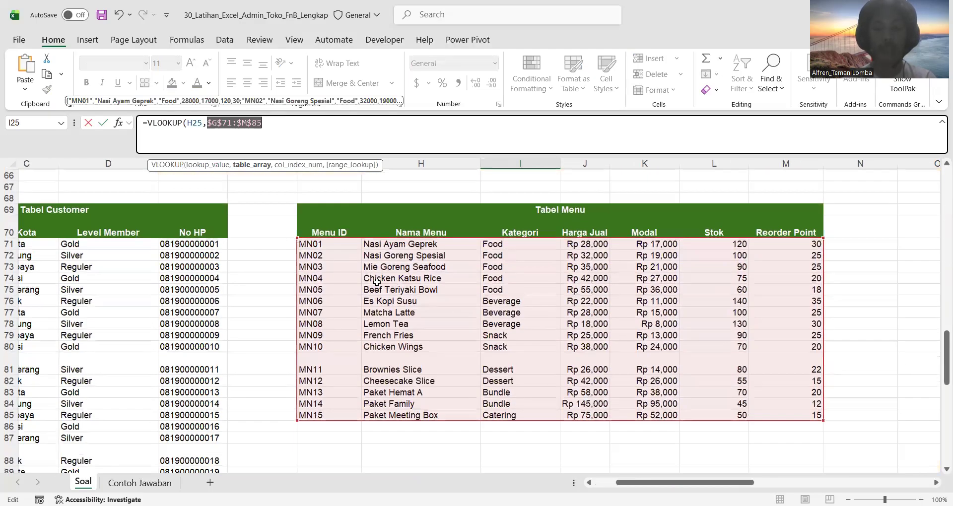
click(300, 126)
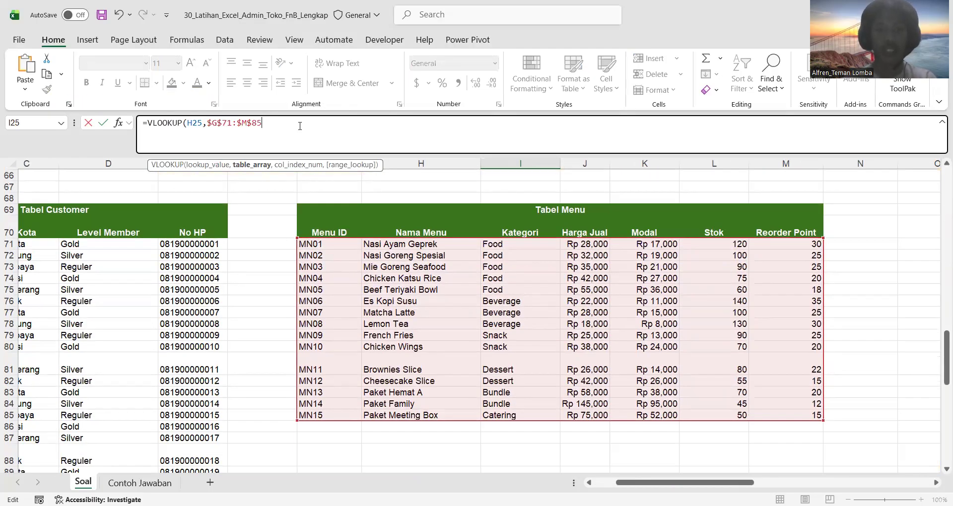
text(,2)
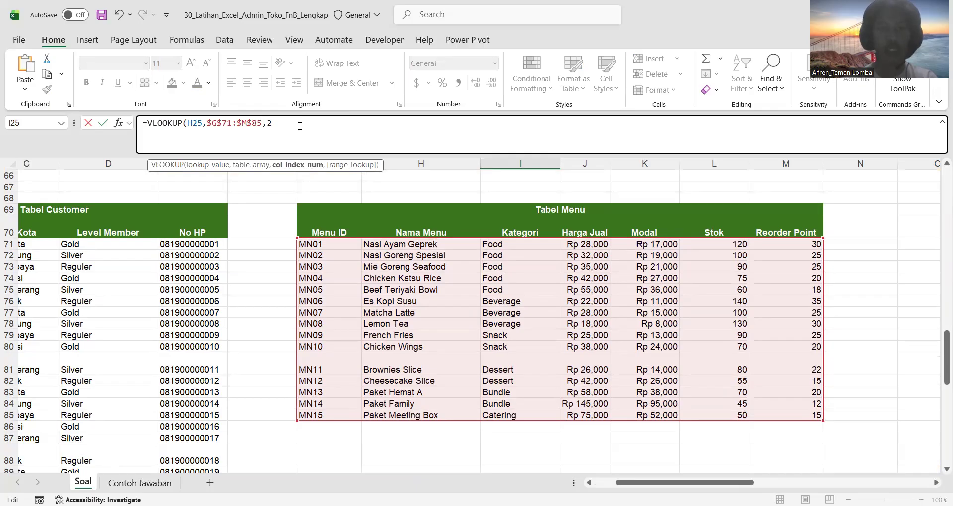
text(,FALSE)
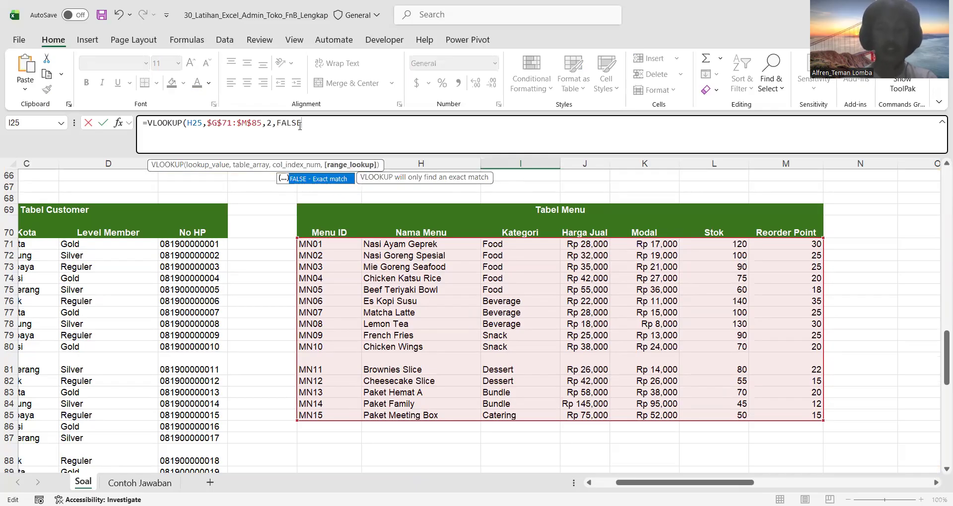
key(Return)
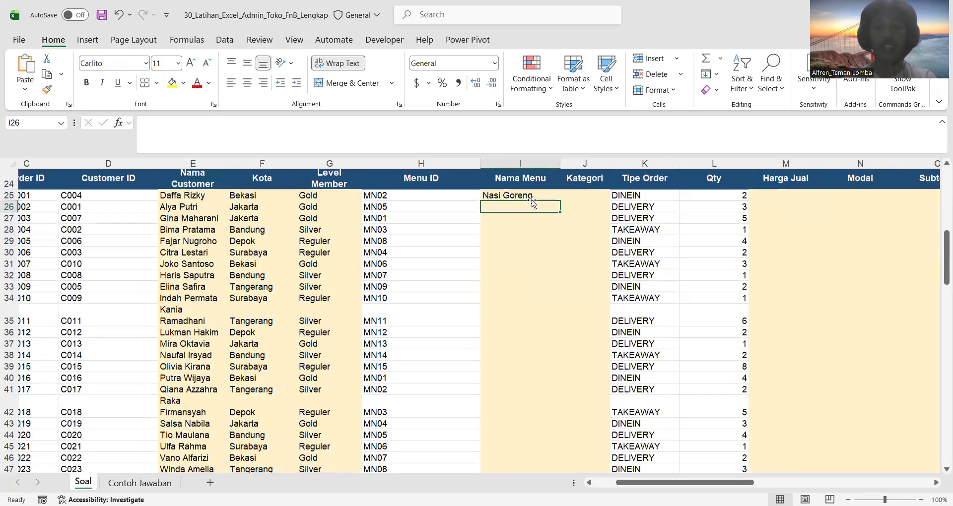
click(546, 198)
double_click(552, 198)
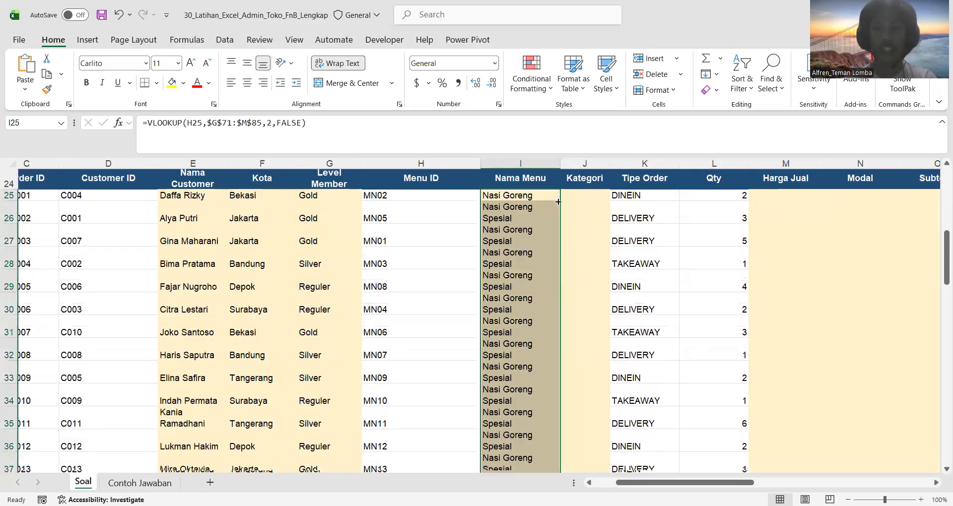
Examine the order table's remaining empty columns and compare them with the columns available in Tabel Menu.
click(572, 197)
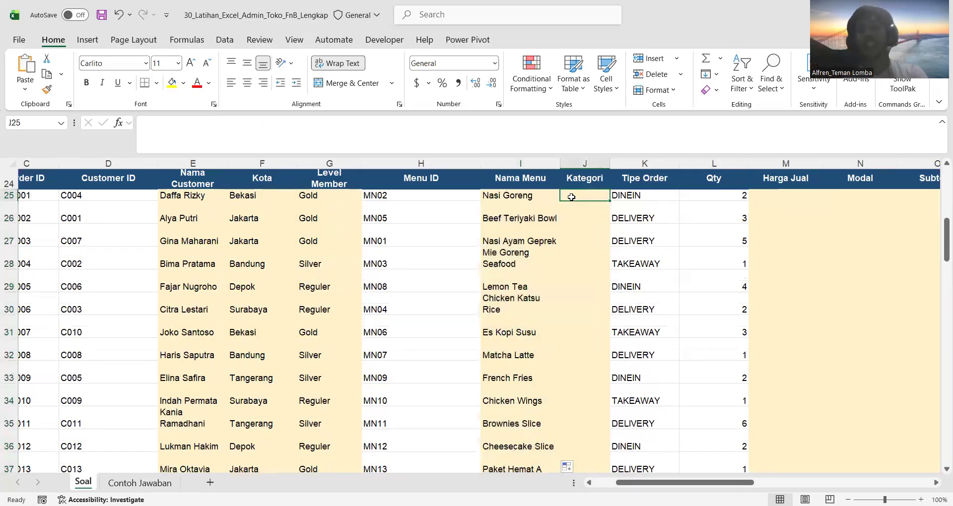
scroll(571, 197, right, 2)
click(760, 198)
scroll(760, 198, right, 3)
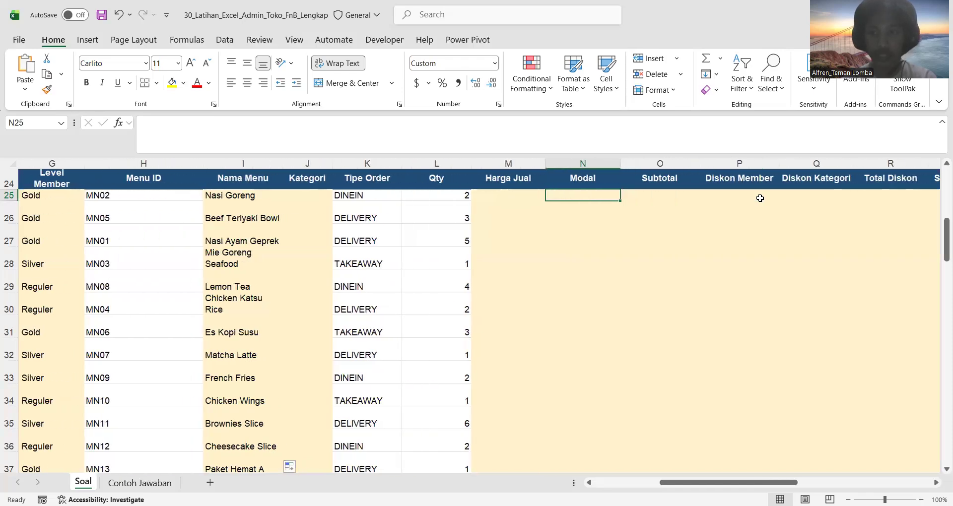
scroll(760, 198, down, 2)
scroll(760, 198, left, 2)
scroll(530, 302, down, 10)
scroll(530, 301, left, 1)
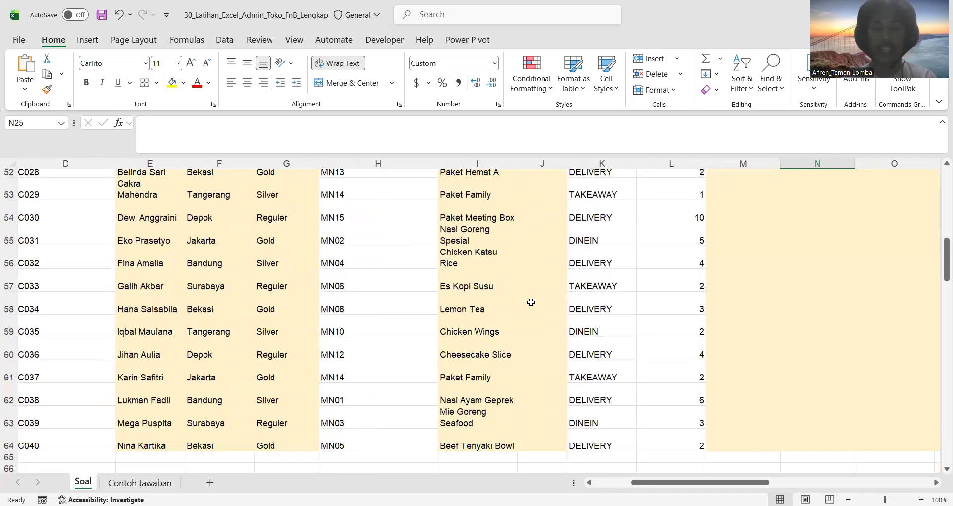
scroll(530, 303, down, 1)
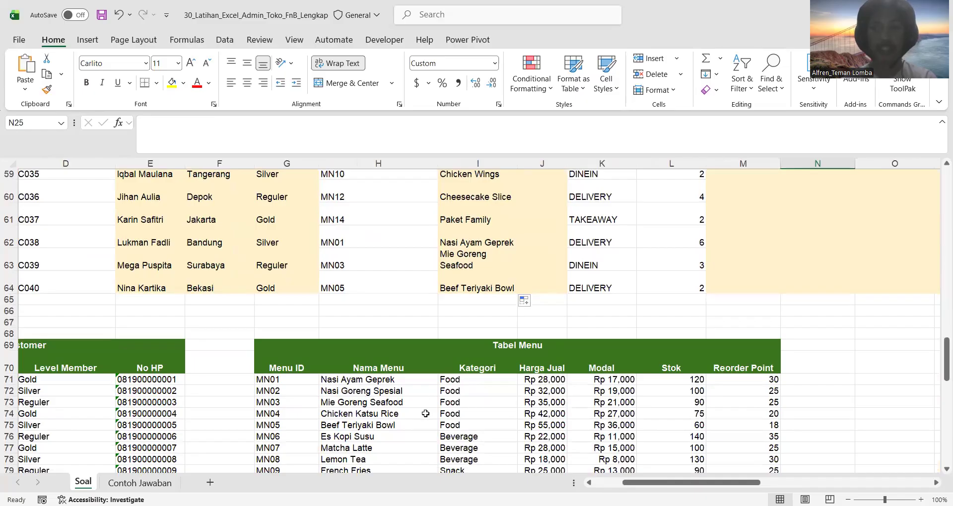
scroll(425, 414, up, 8)
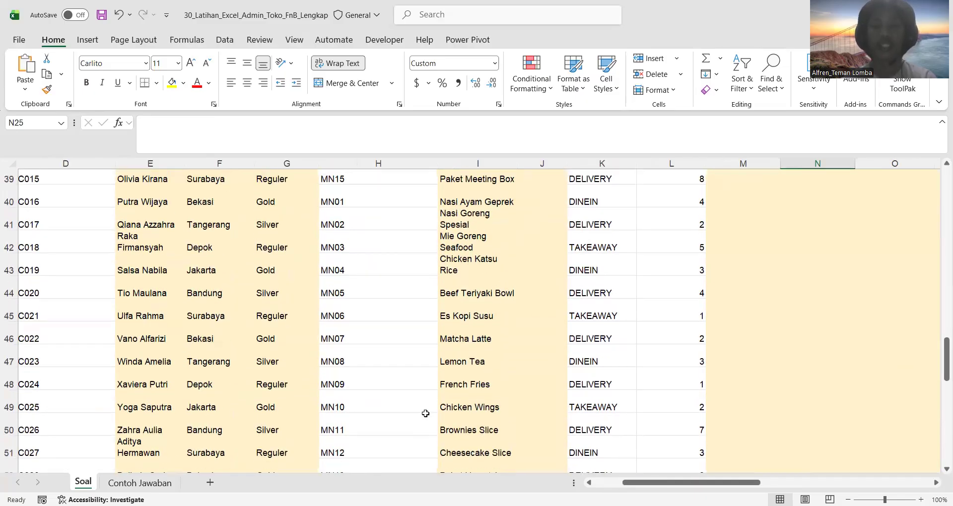
scroll(425, 414, up, 6)
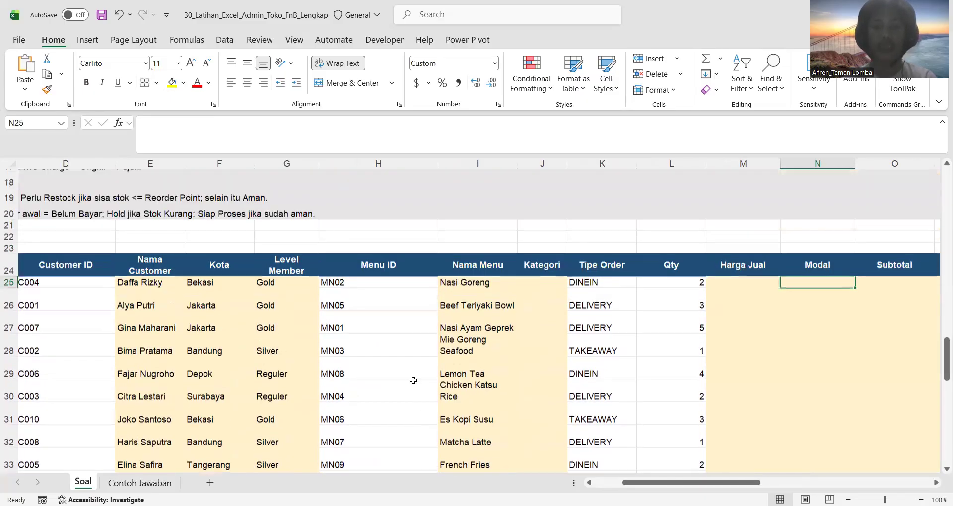
Copy the VLOOKUP formula text from I25 into the first Kategori cell, J25, keeping its references unchanged.
click(339, 288)
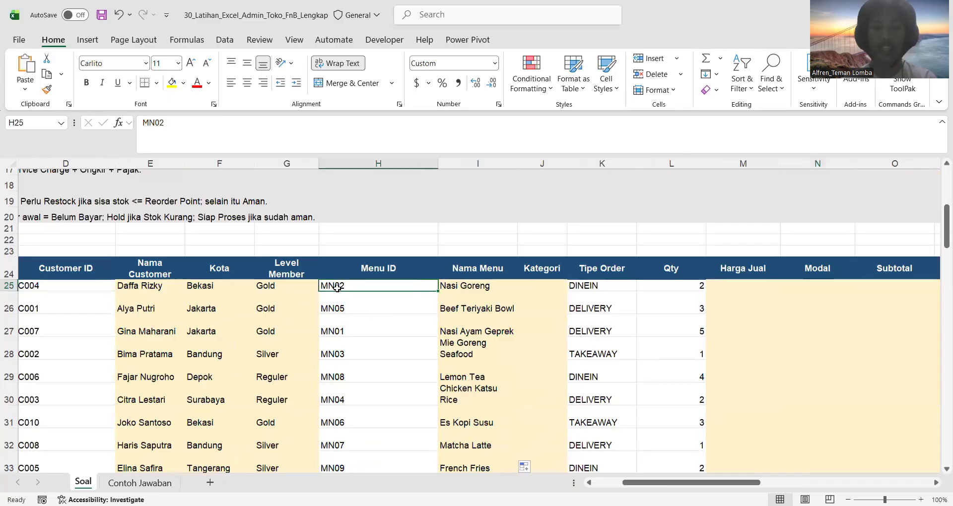
scroll(416, 307, right, 3)
click(412, 297)
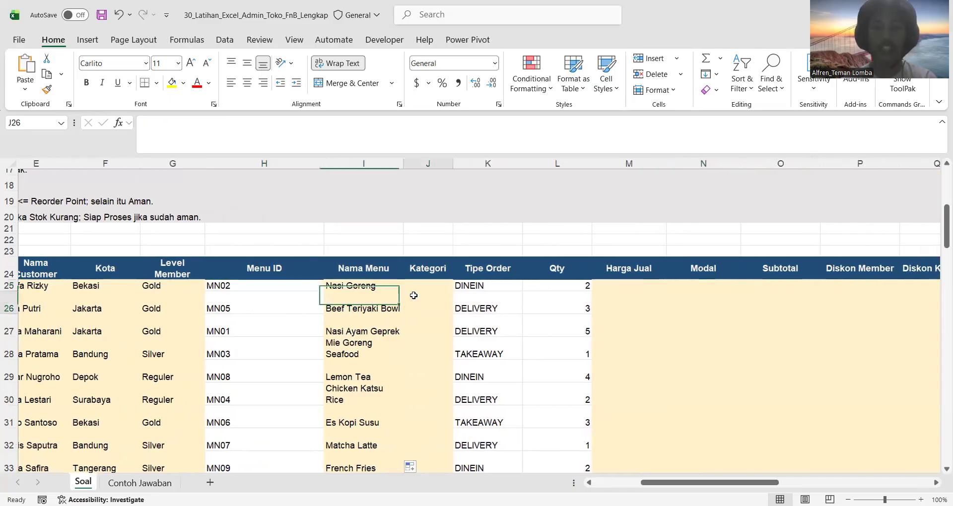
double_click(362, 288)
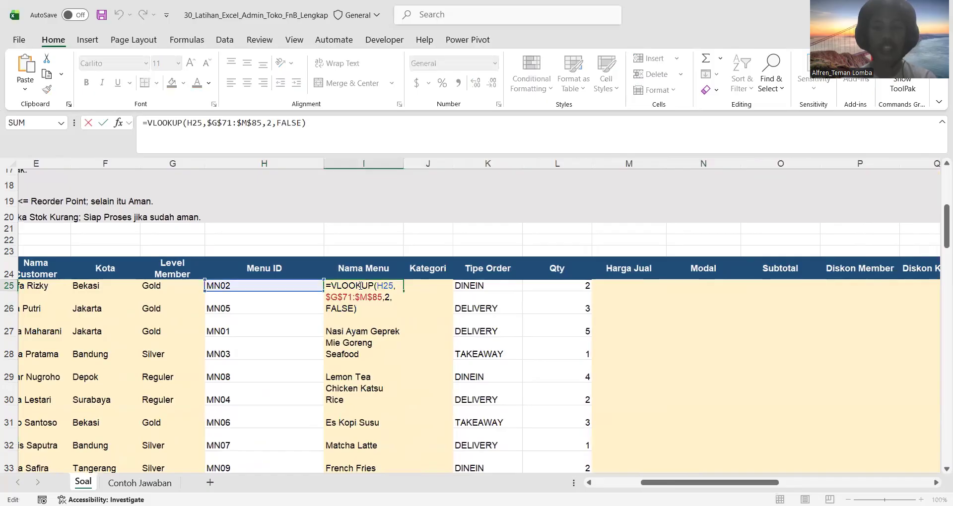
key(Return)
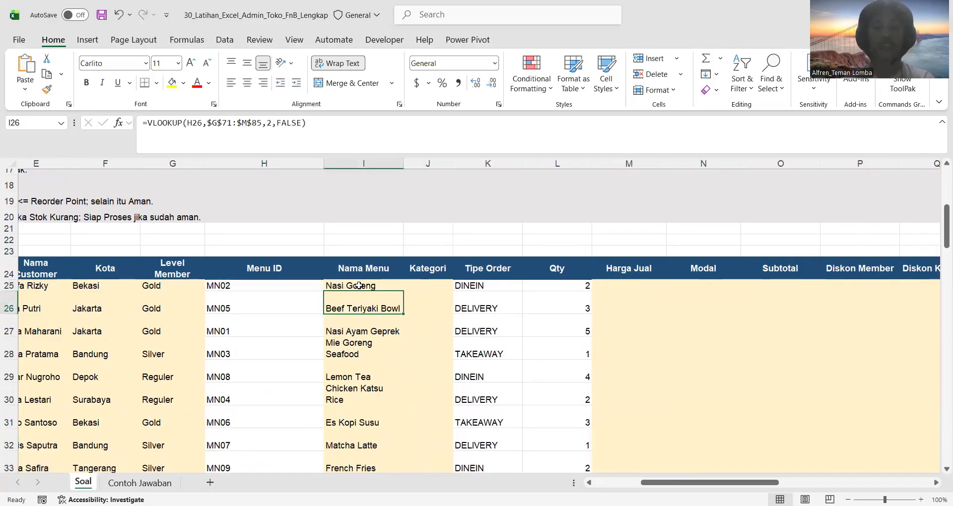
click(416, 287)
text(=VLOOKUP(H25,$G$71:$M$85,2,FALSE))
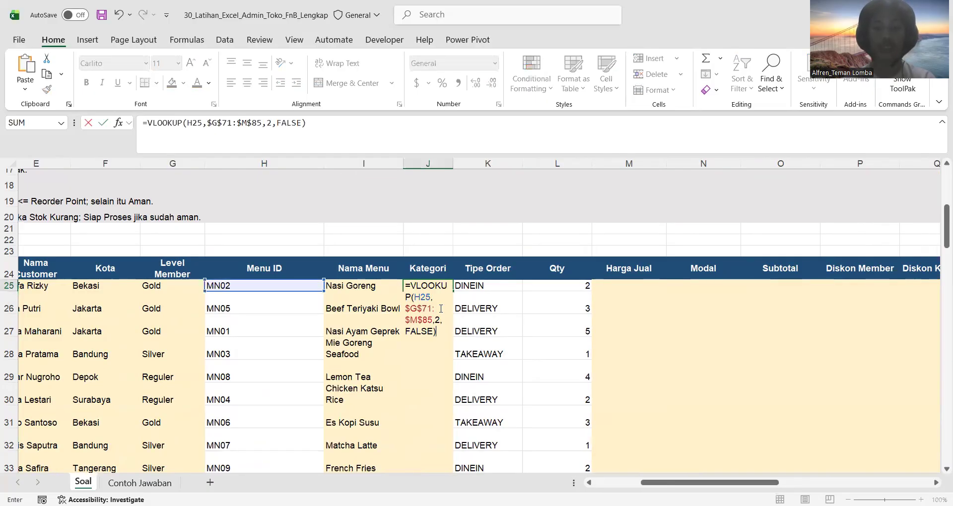
Change the column index in J25's VLOOKUP to 3 and fill the formula down the Kategori column.
click(441, 320)
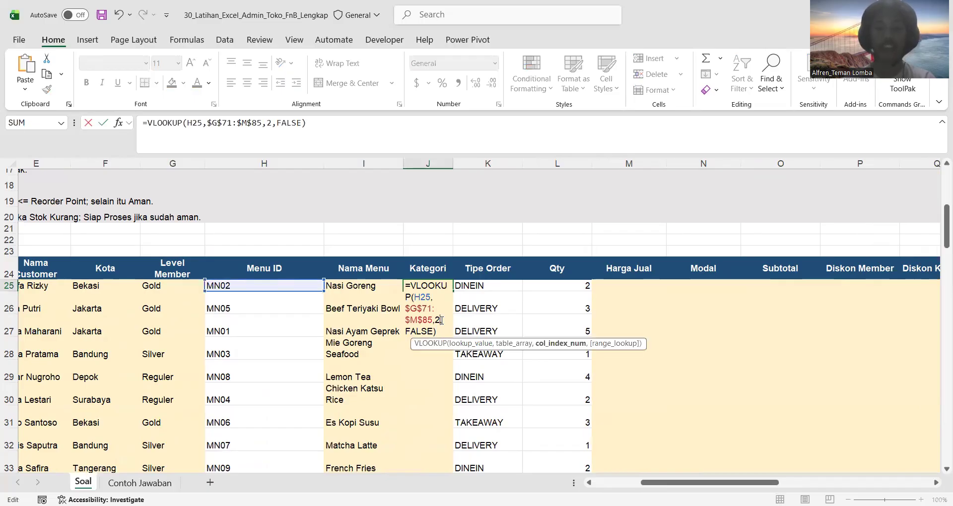
key(BackSpace)
scroll(315, 401, down, 6)
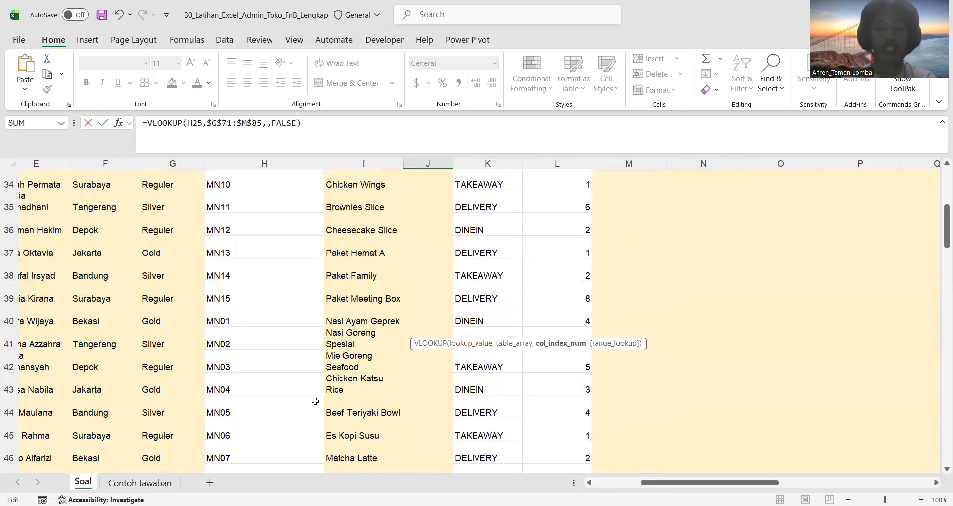
scroll(315, 401, down, 6)
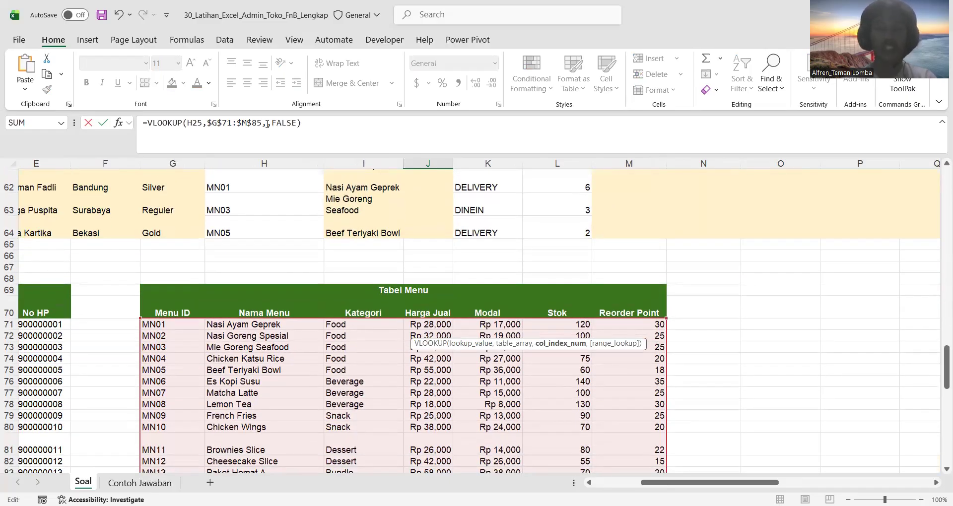
text(3)
key(Return)
click(432, 218)
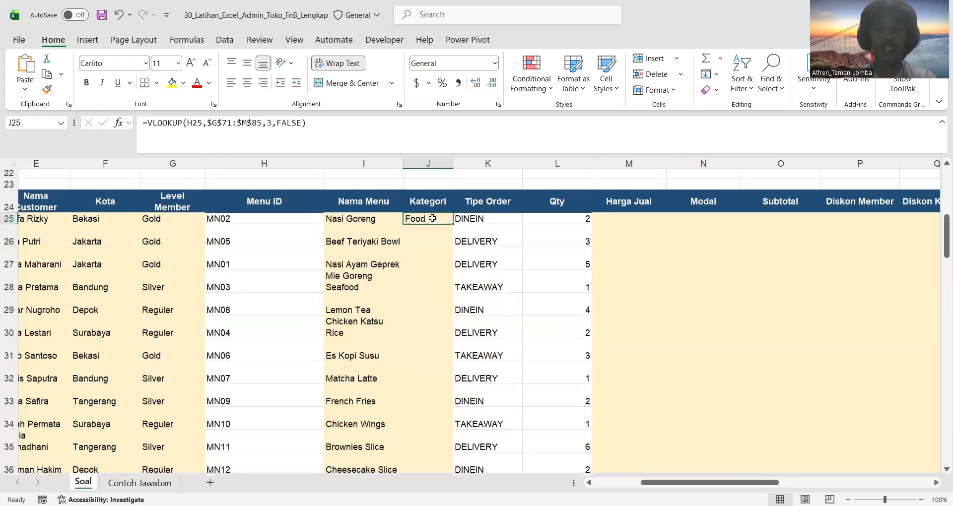
double_click(452, 226)
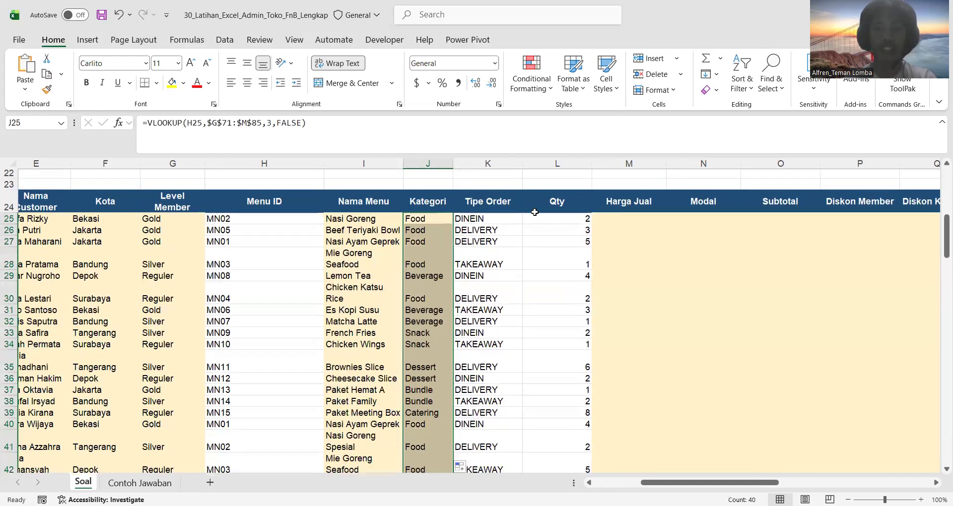
Enter =VLOOKUP(H25,$G$71:$M$85,4,FALSE) in M25, the first Harga Jual cell.
double_click(634, 219)
text(=VLOOKUP(H25,$G$71:$M$85,2,FALSE))
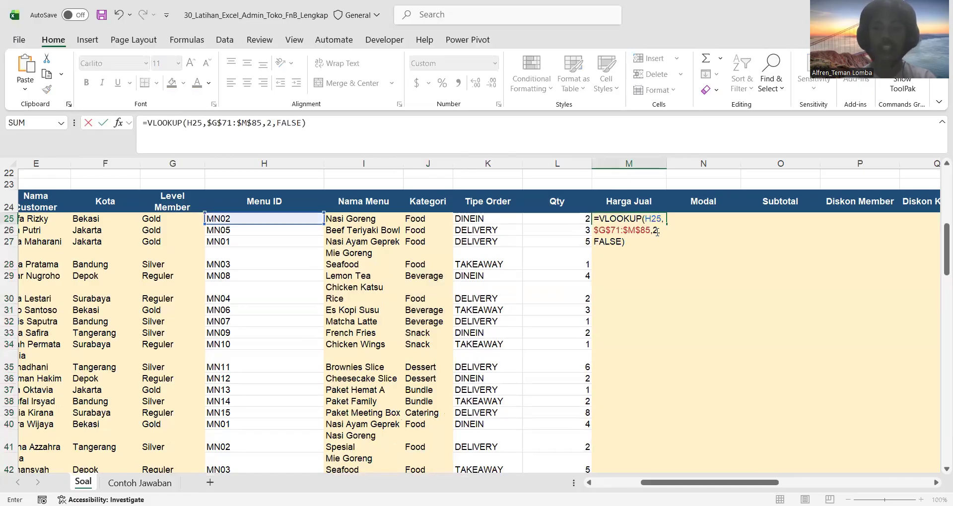
click(656, 232)
scroll(436, 350, down, 14)
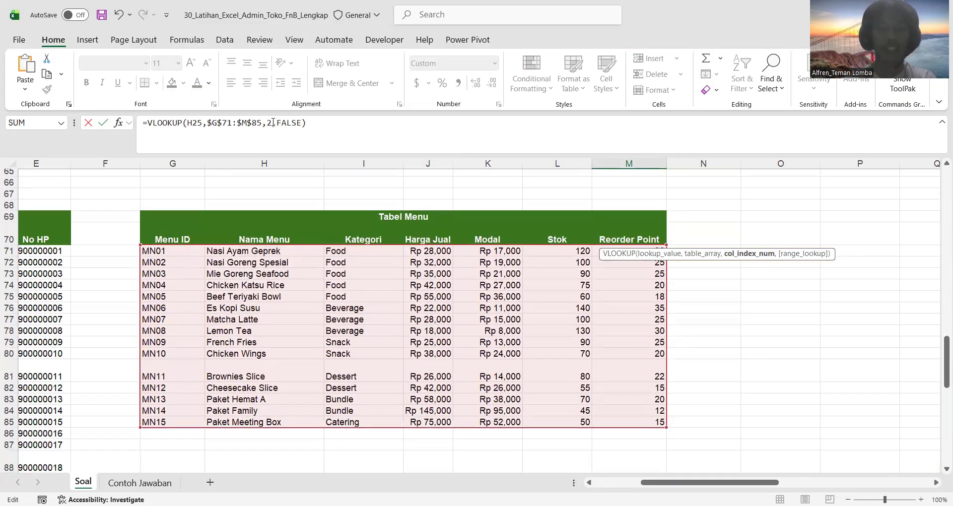
key(Tab)
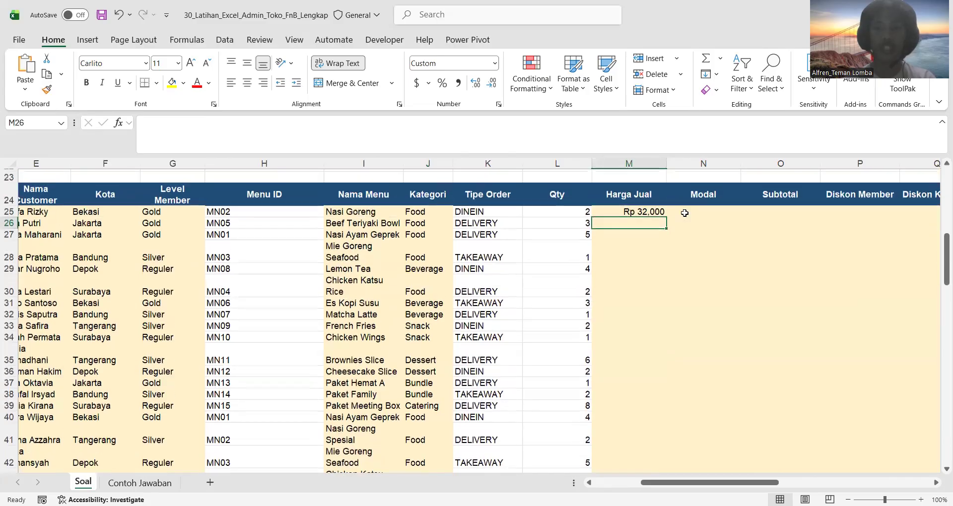
Enter =VLOOKUP(H25,$G$71:$M$85,5,FALSE) in N25, the first Modal cell.
double_click(701, 212)
text(=VLOOKUP(H25,$G$71:$M$85,2,FALSE))
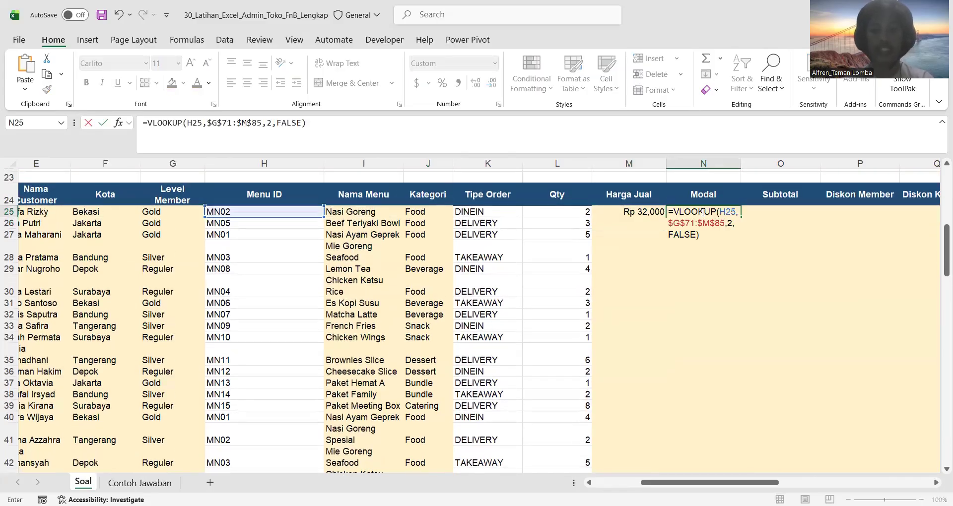
double_click(731, 223)
text(5)
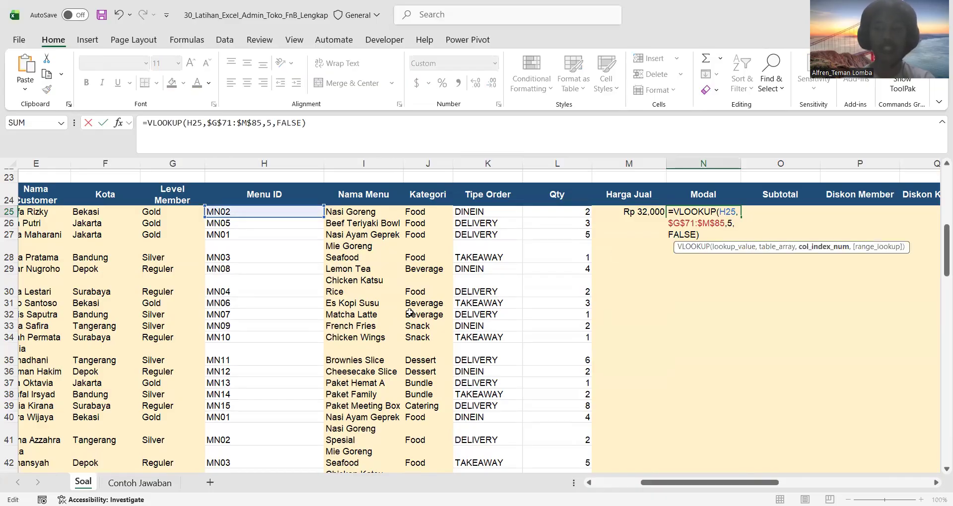
scroll(410, 312, down, 6)
scroll(410, 312, down, 6)
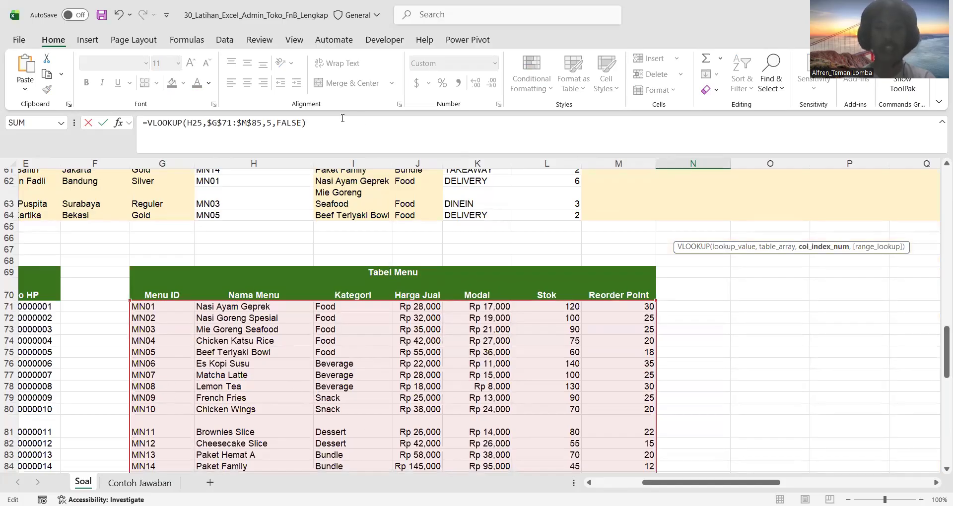
key(Return)
Fill the M25 and N25 formulas down the Harga Jual and Modal columns together.
scroll(646, 215, up, 1)
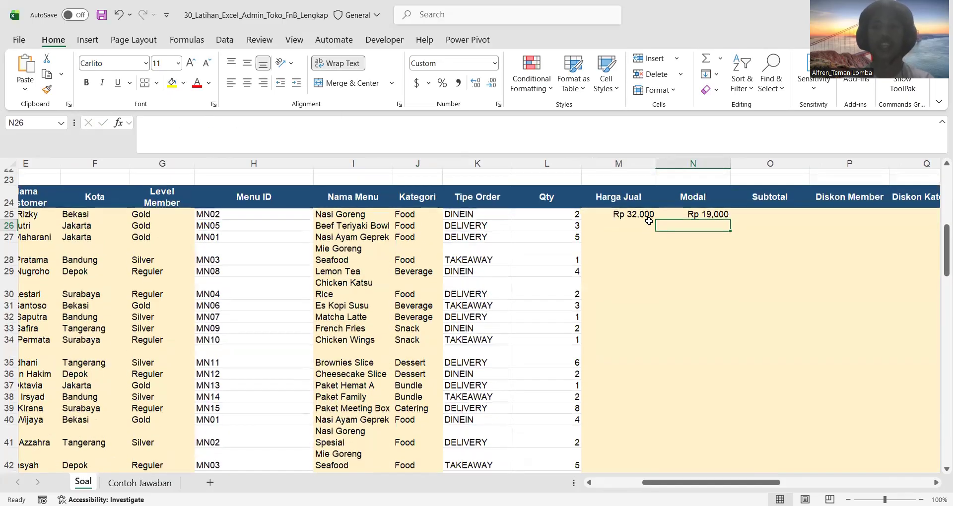
drag(646, 215, 683, 216)
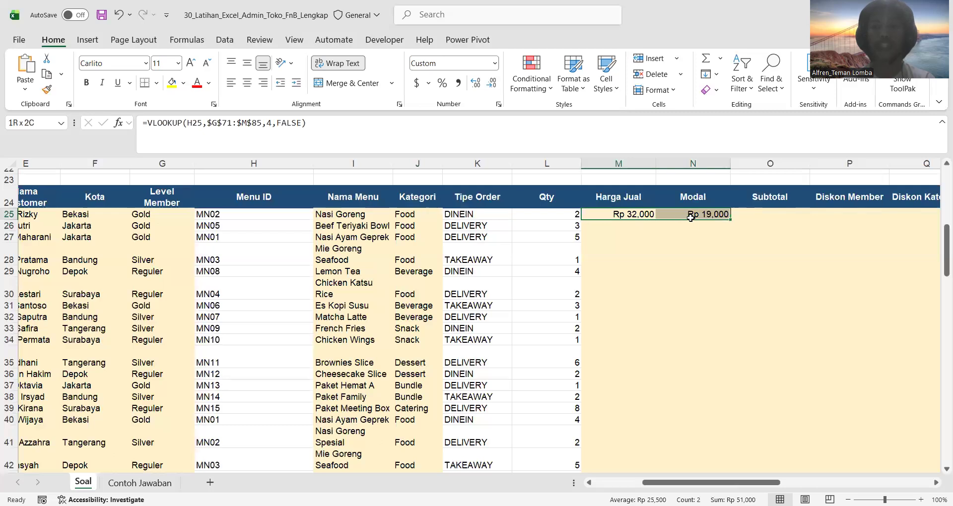
double_click(729, 218)
Calculate Subtotal in O25 with =L25*M25 and fill it down the column.
click(756, 213)
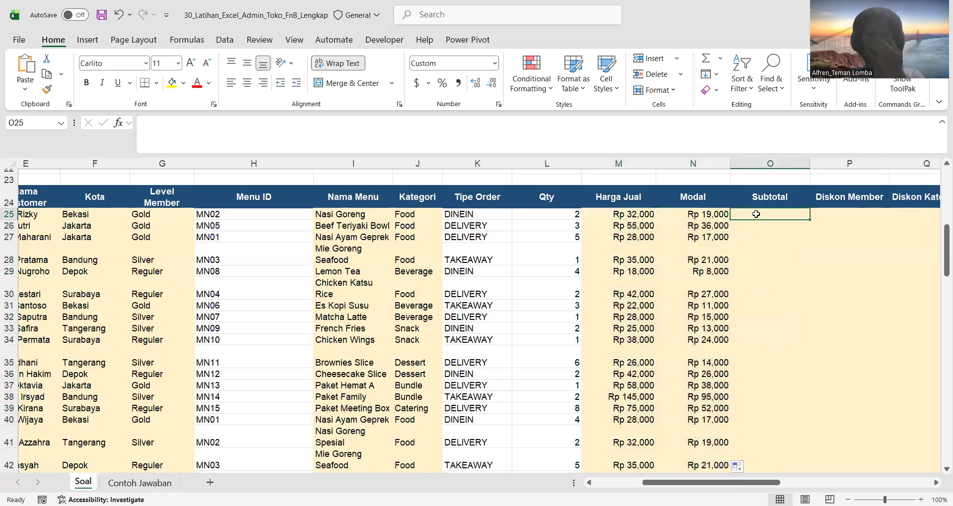
click(553, 214)
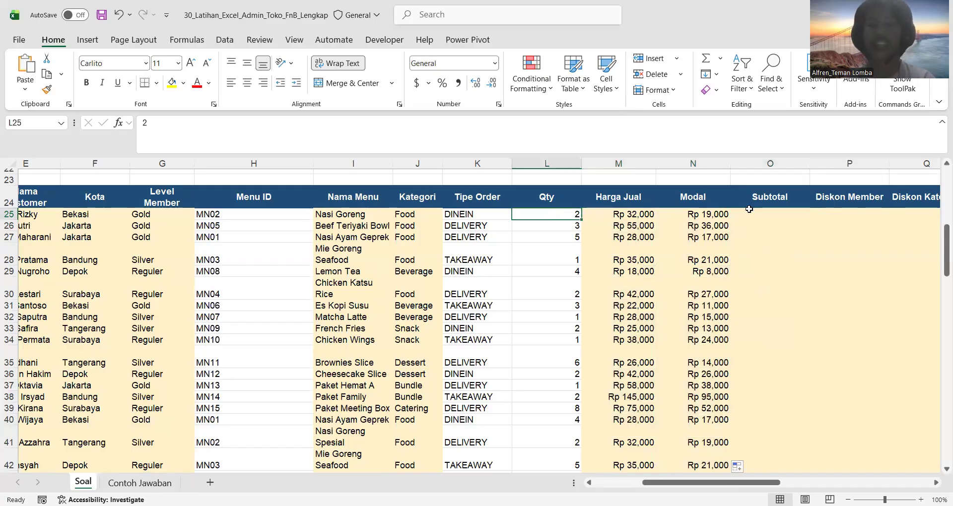
click(761, 218)
text(=)
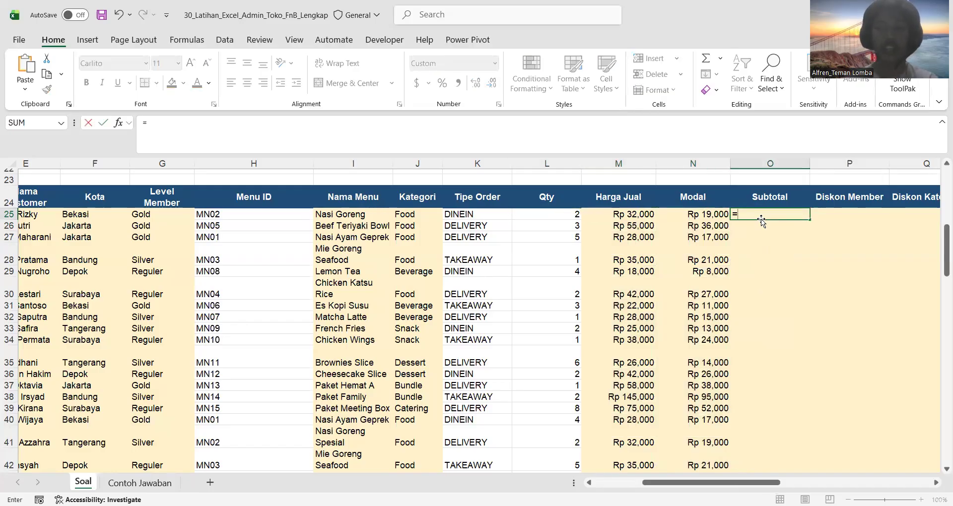
click(571, 214)
text(*)
click(602, 216)
key(Return)
scroll(602, 216, right, 3)
click(602, 216)
double_click(632, 221)
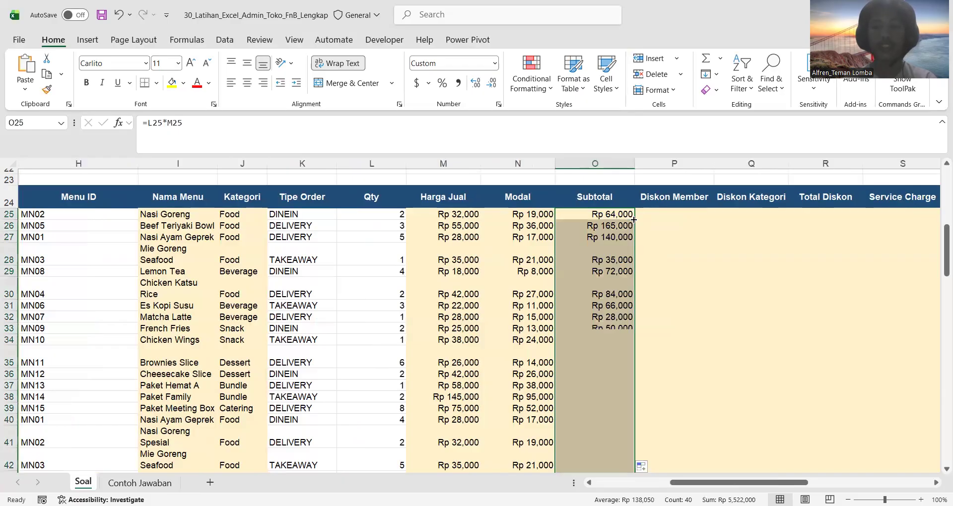
Review the Diskon Member rule in the instructions above the order table and check it against the Level Member column.
click(664, 203)
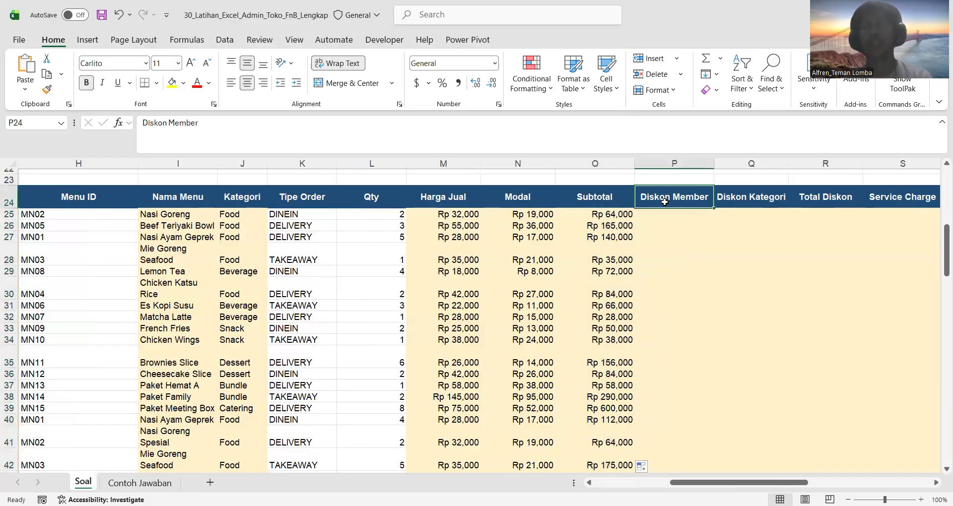
scroll(664, 203, left, 5)
scroll(665, 202, up, 3)
scroll(344, 219, up, 1)
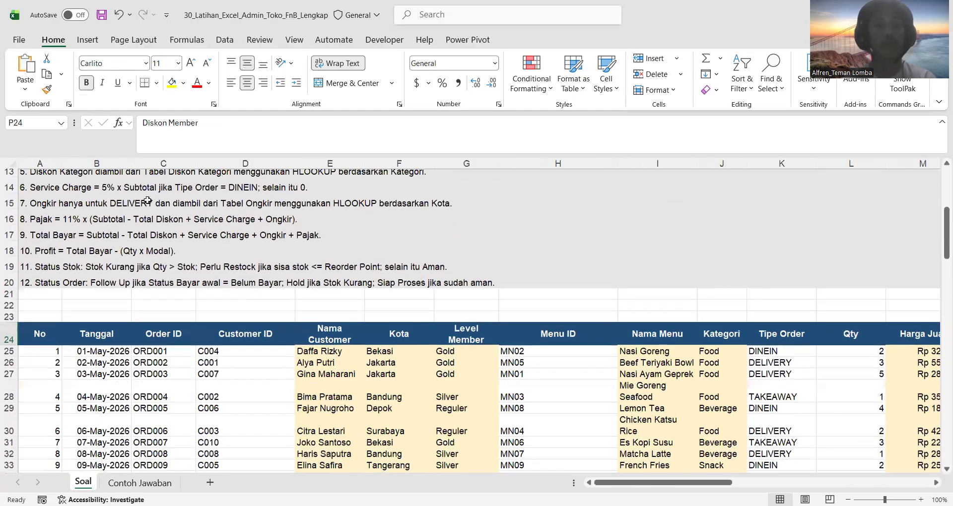
scroll(139, 199, up, 1)
scroll(107, 200, up, 1)
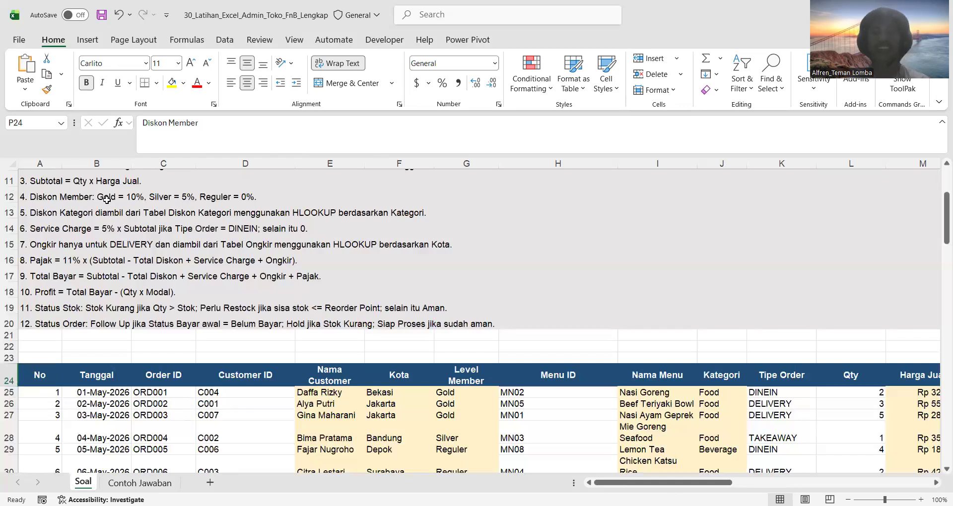
click(473, 393)
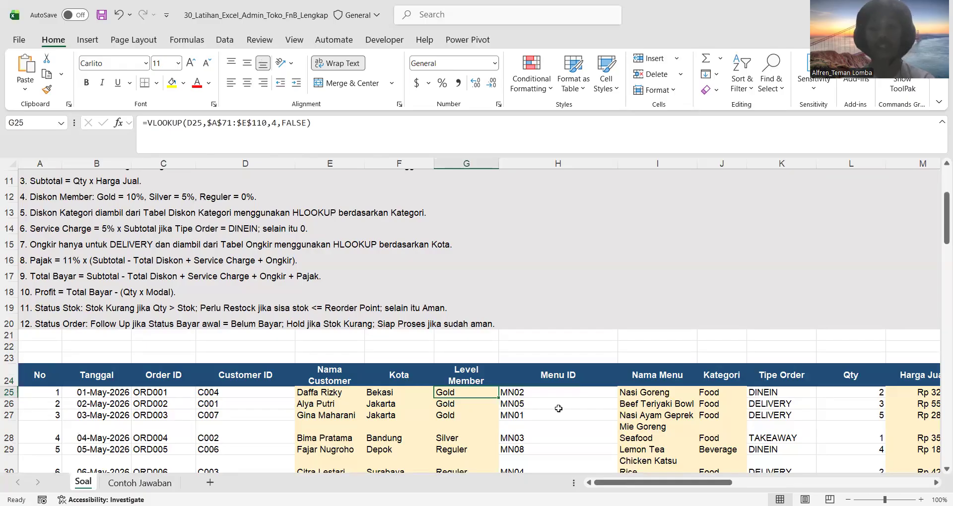
Start the Diskon Member formula in P25 with =IF(G25="Gold",10%*O25, leaving the false argument open.
scroll(559, 408, right, 6)
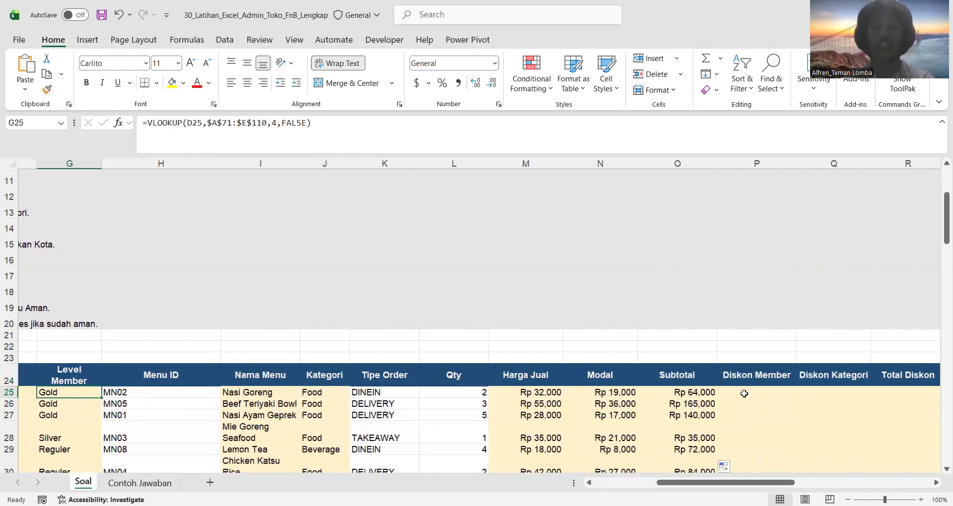
click(761, 392)
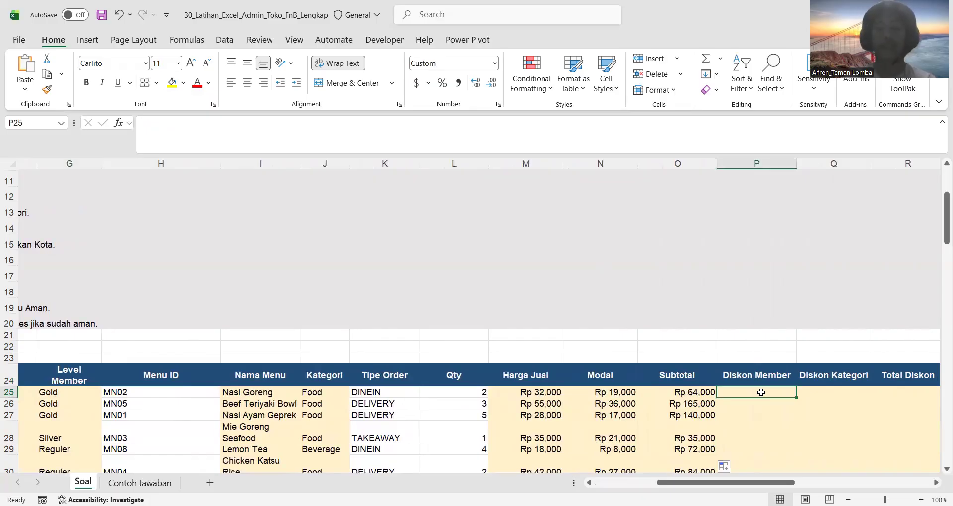
text(=)
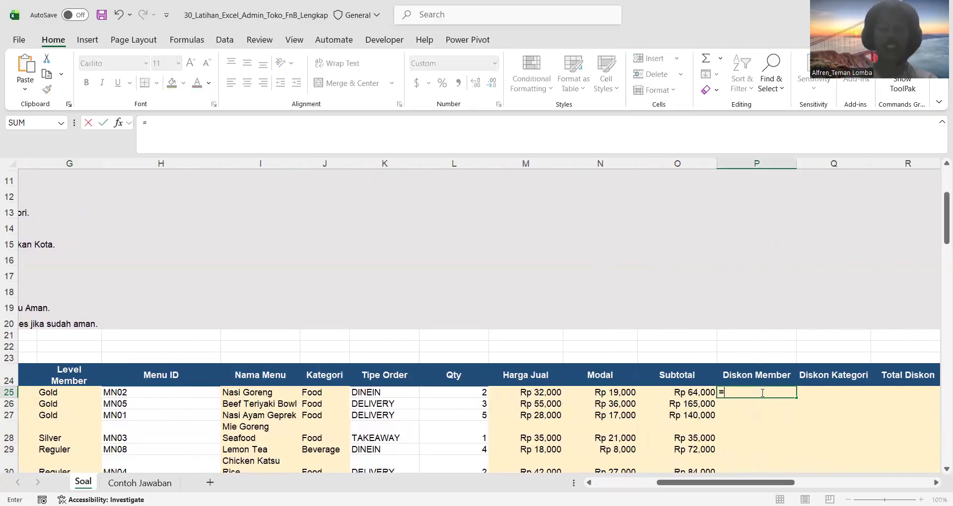
text(IF()
scroll(488, 425, left, 3)
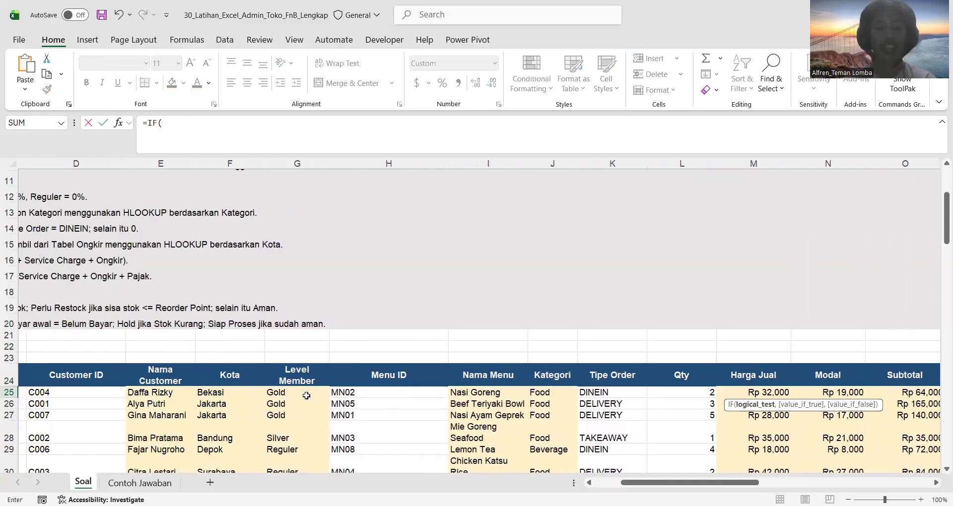
click(304, 394)
text(="Gold)
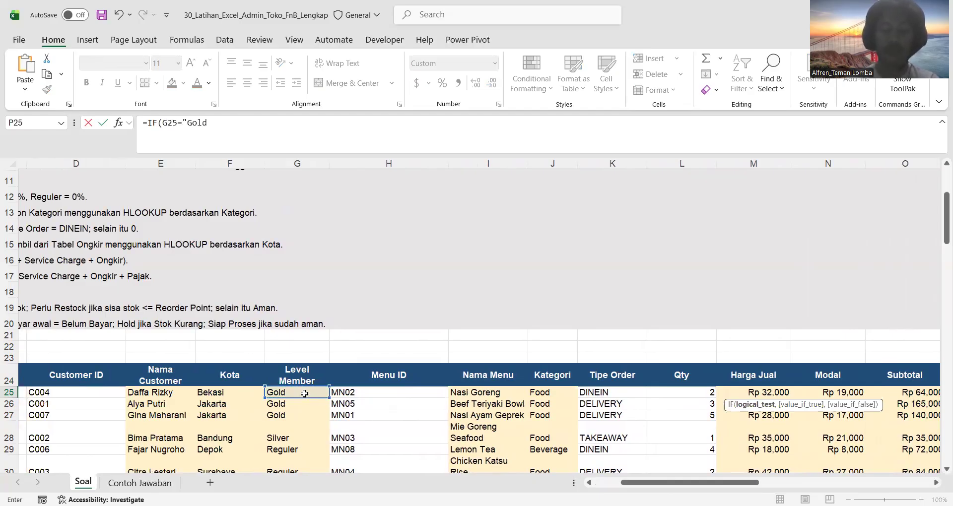
text(",10%*)
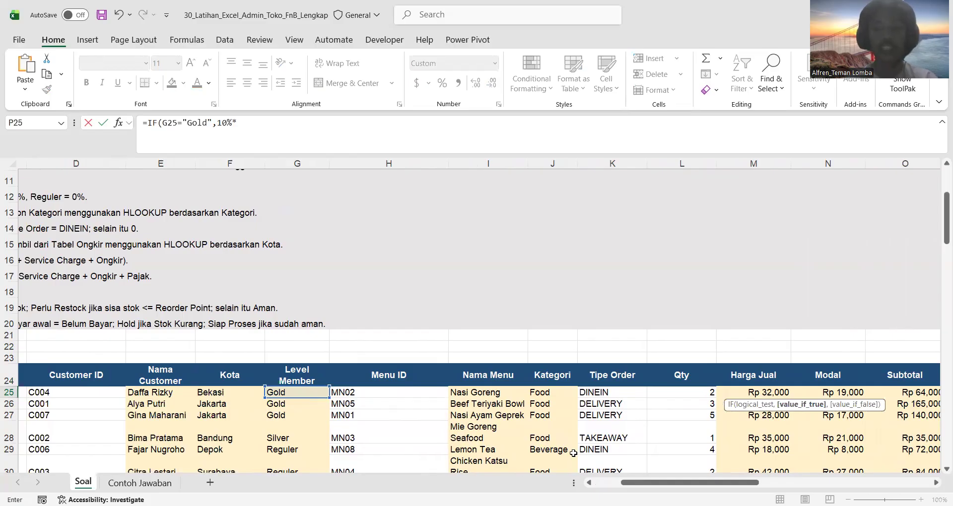
scroll(491, 452, right, 5)
click(513, 393)
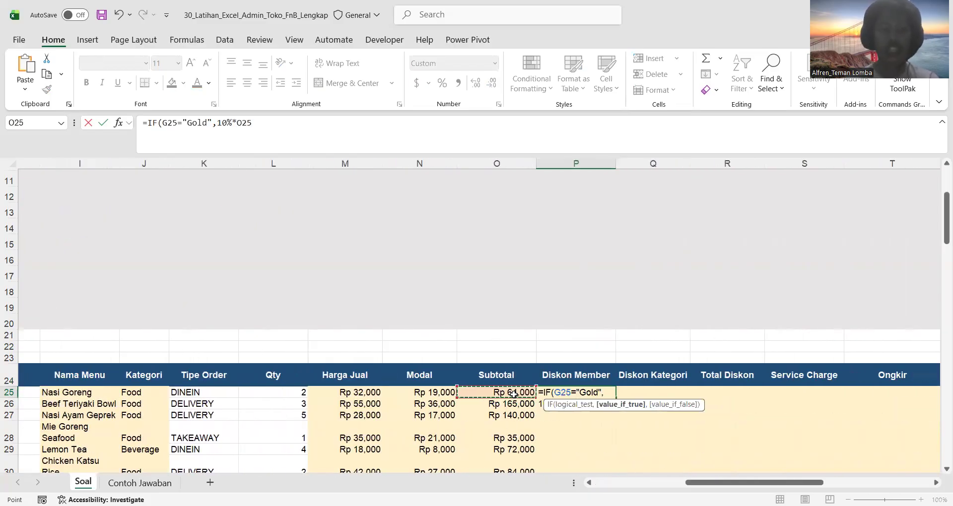
text(,)
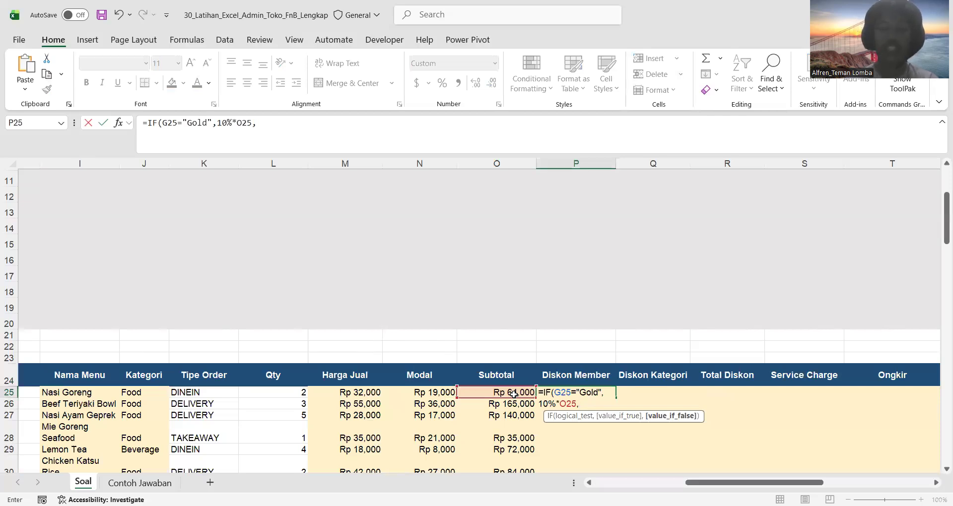
Complete the P25 formula with a nested IF that gives 5%*O25 when G25 is "Silver" and 0 otherwise.
text(IF()
scroll(442, 397, left, 6)
click(385, 395)
text(="Silver)
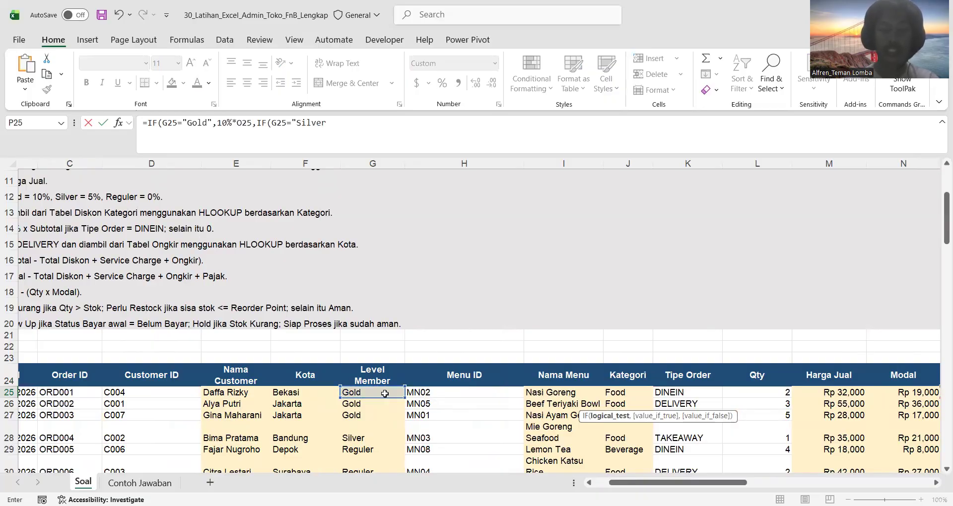
text(",5%*)
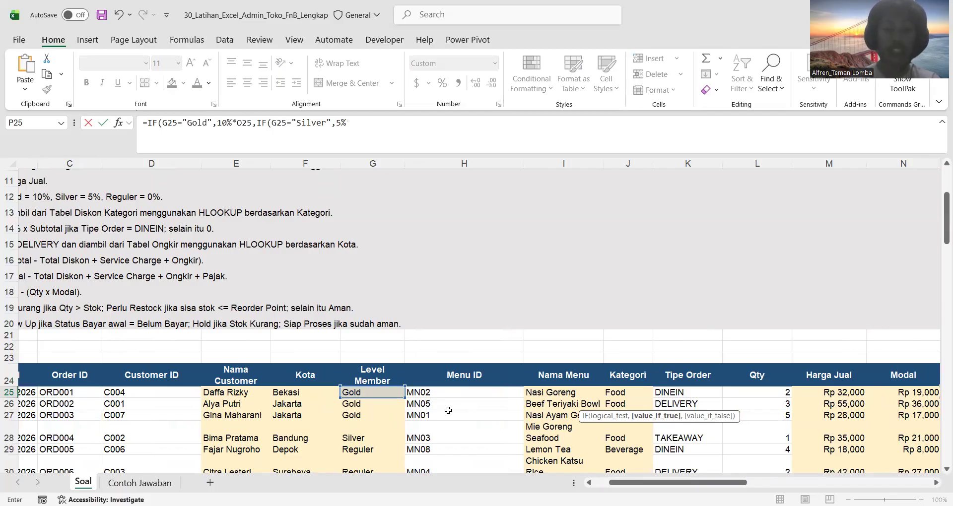
scroll(645, 387, right, 4)
text(5%*)
click(645, 392)
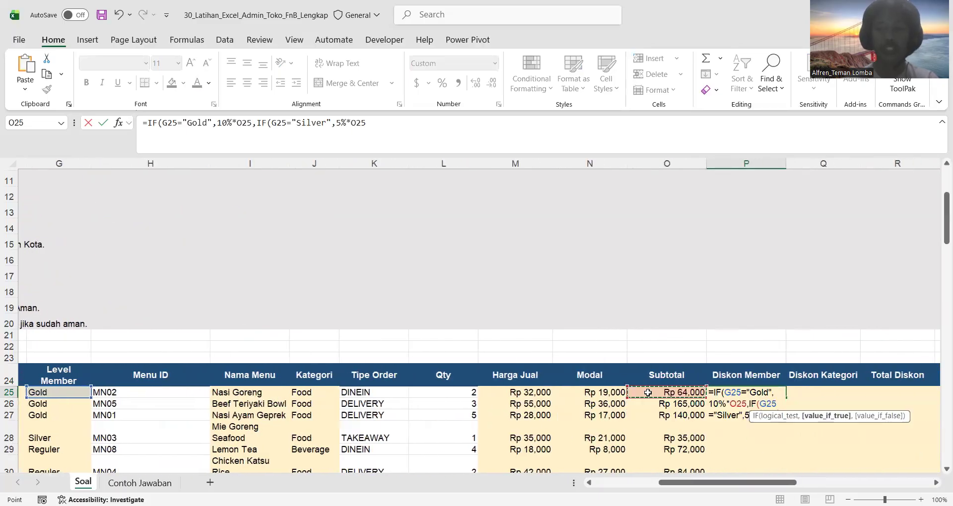
text(,)
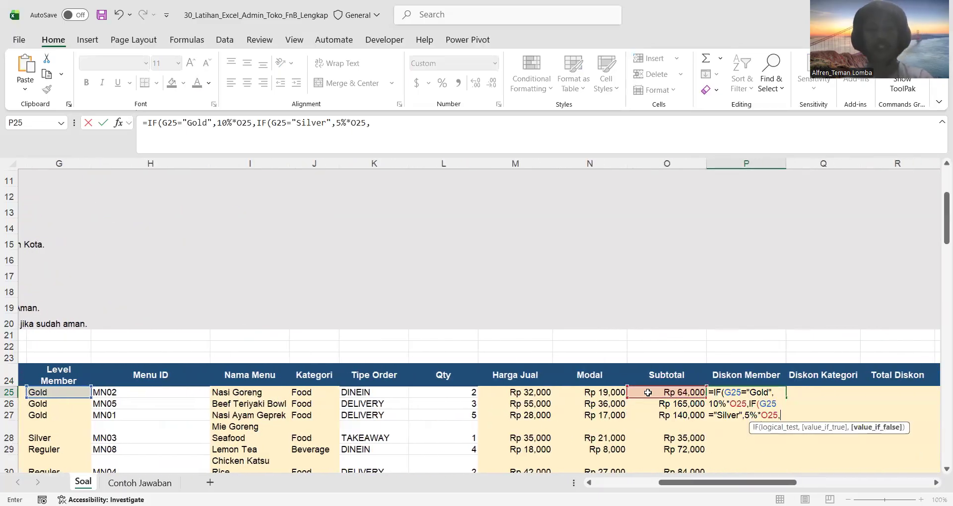
text(0))
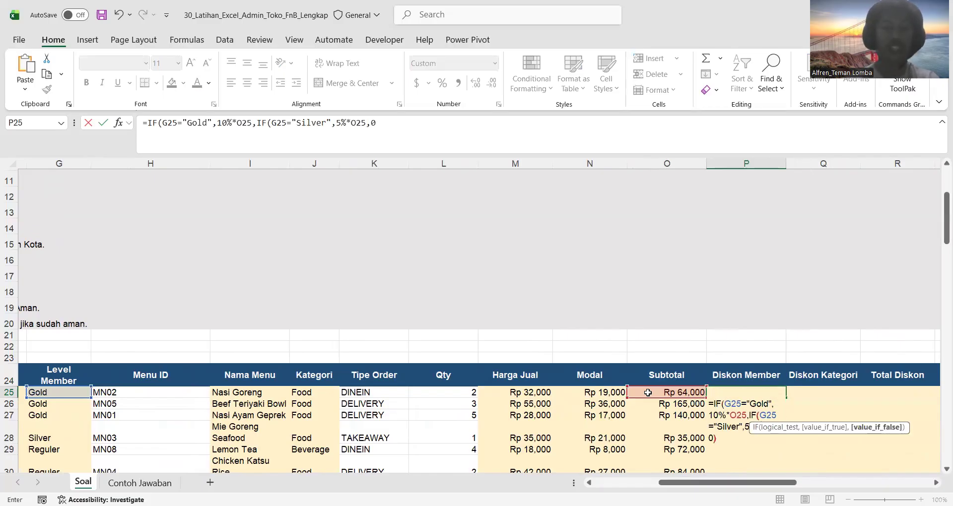
key(Return)
scroll(871, 445, down, 1)
scroll(870, 445, right, 1)
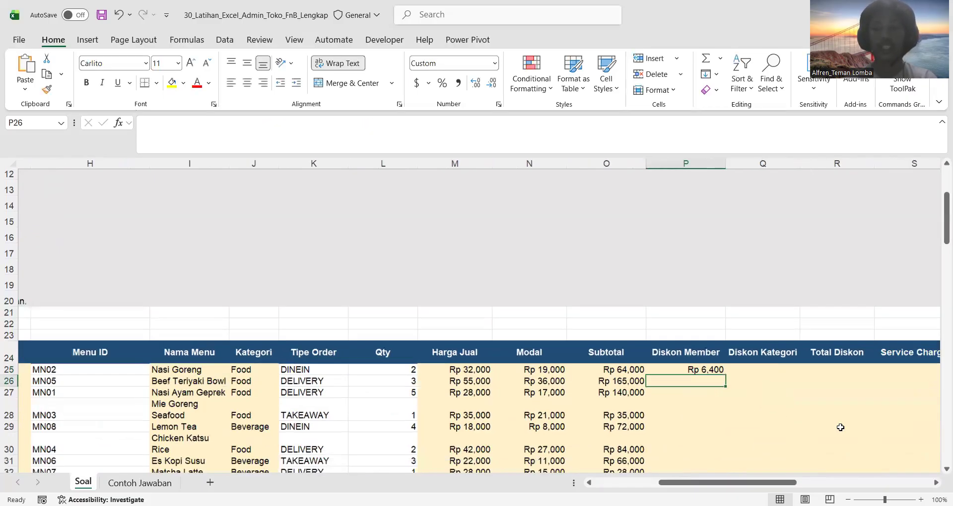
Fill the Diskon Member formula from P25 down the rest of the column.
click(690, 359)
drag(694, 363, 694, 364)
double_click(694, 364)
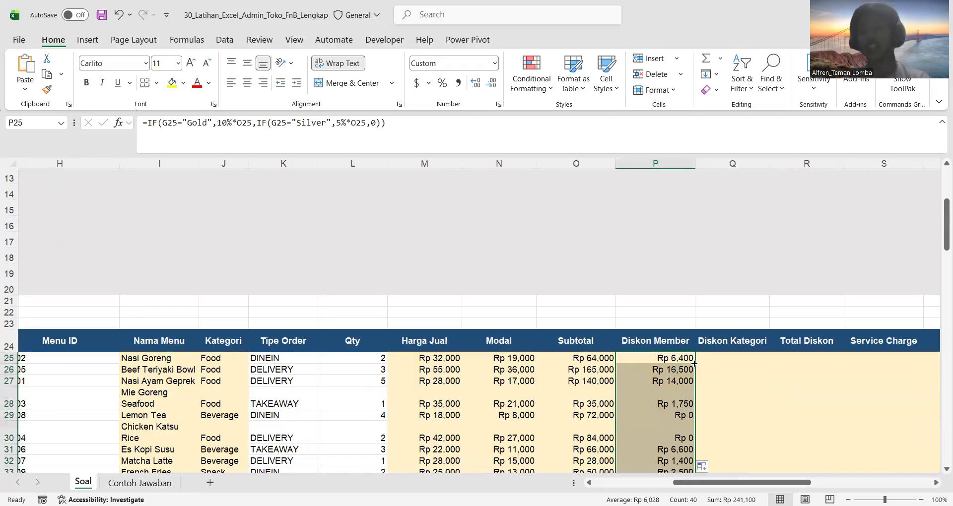
Review the Diskon Kategori rule, number 5 in the instructions above the order table.
click(726, 370)
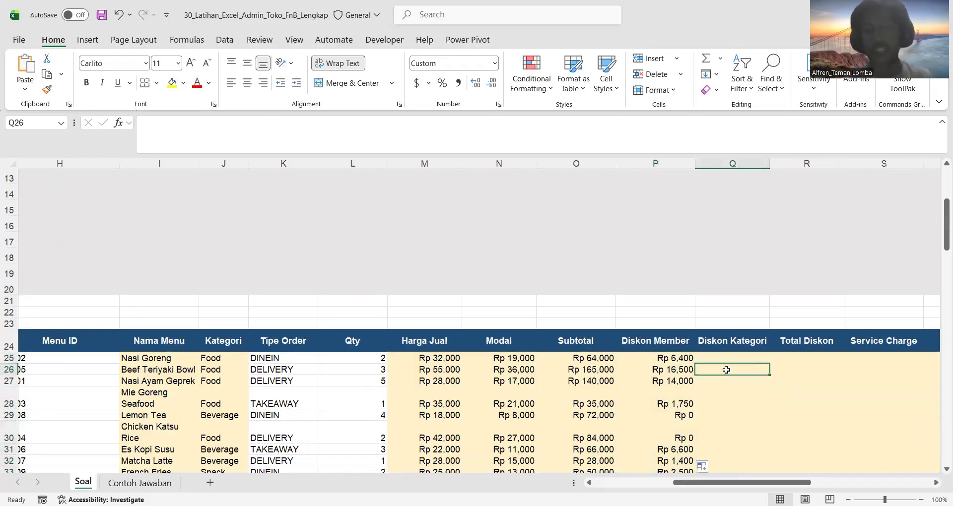
click(735, 359)
scroll(377, 300, left, 5)
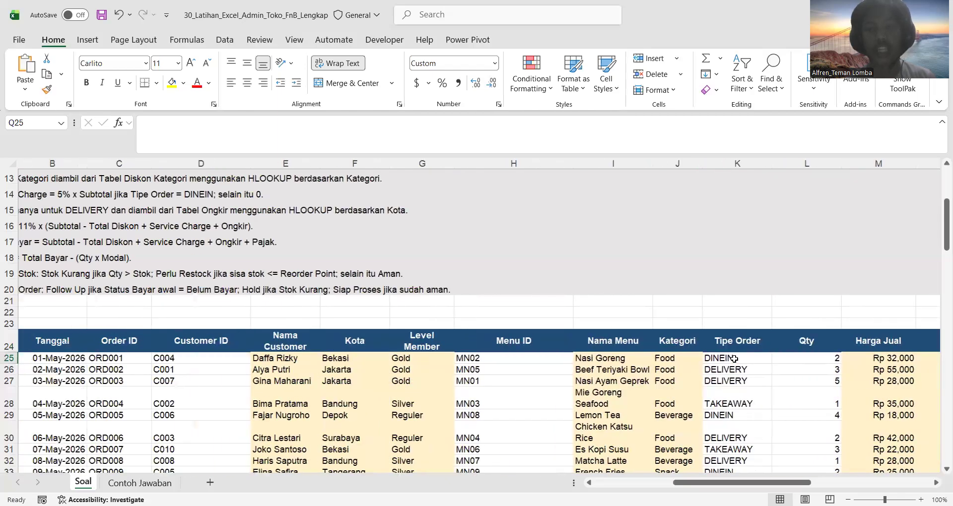
scroll(377, 299, up, 1)
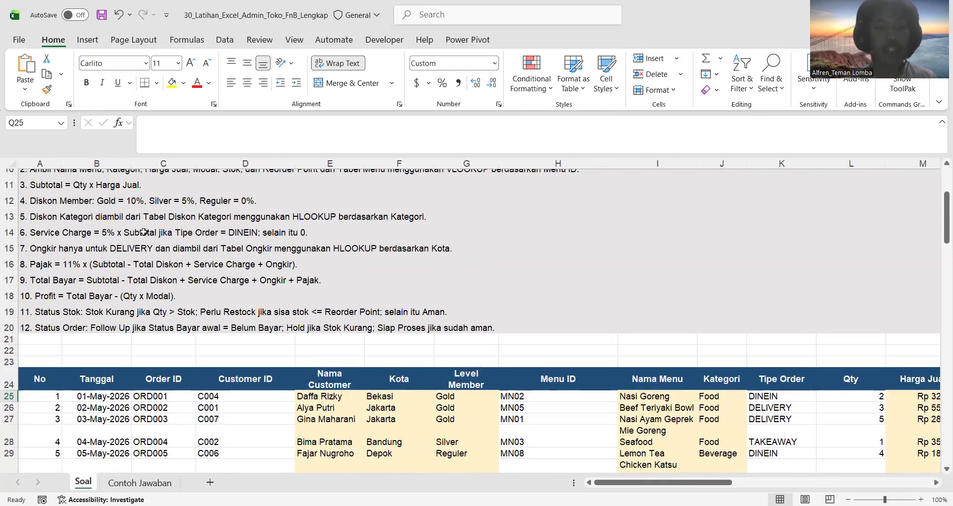
click(312, 216)
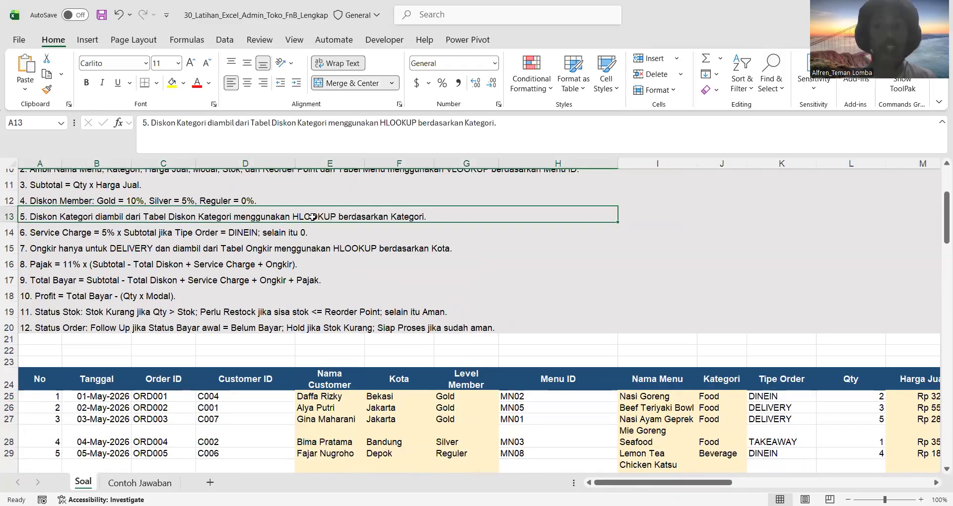
scroll(312, 217, up, 1)
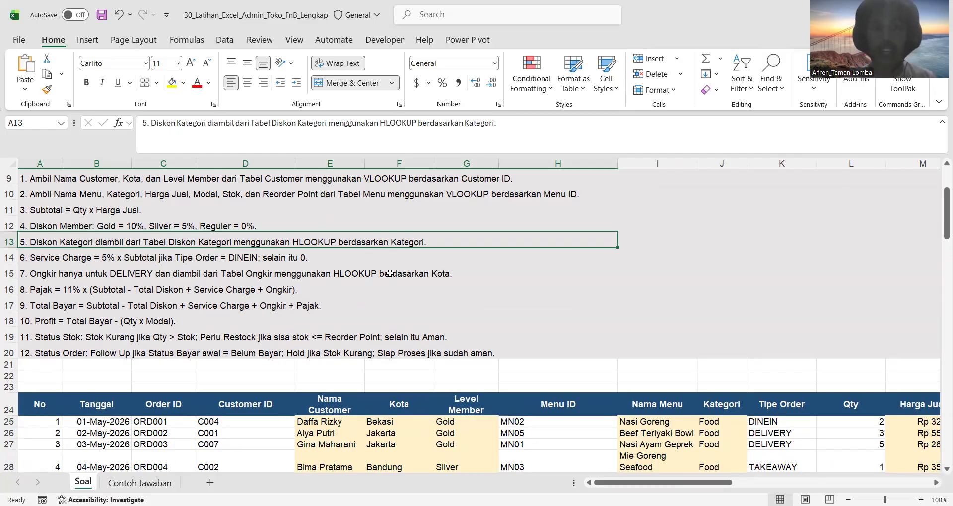
Find Tabel Diskon Kategori below the customer table and examine its category headings and discount percentages.
scroll(390, 274, down, 2)
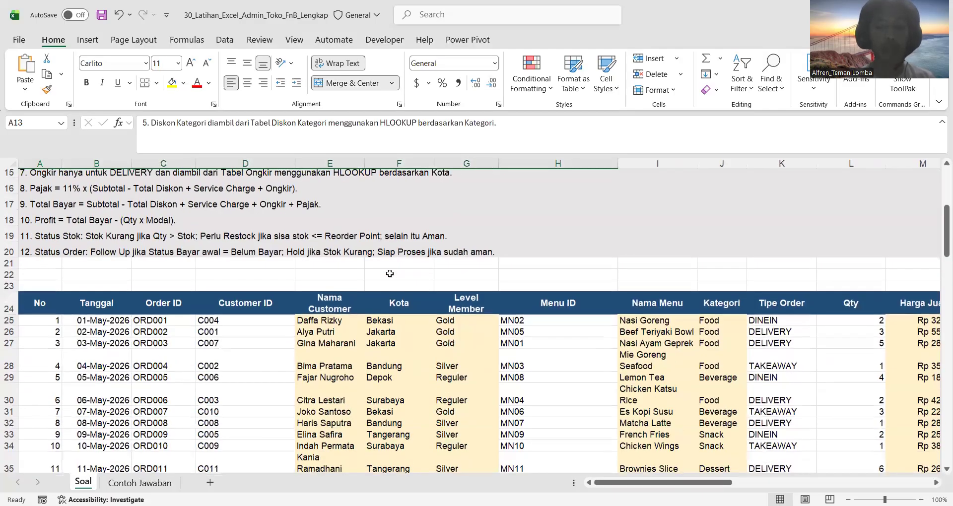
scroll(389, 274, down, 2)
scroll(389, 274, right, 1)
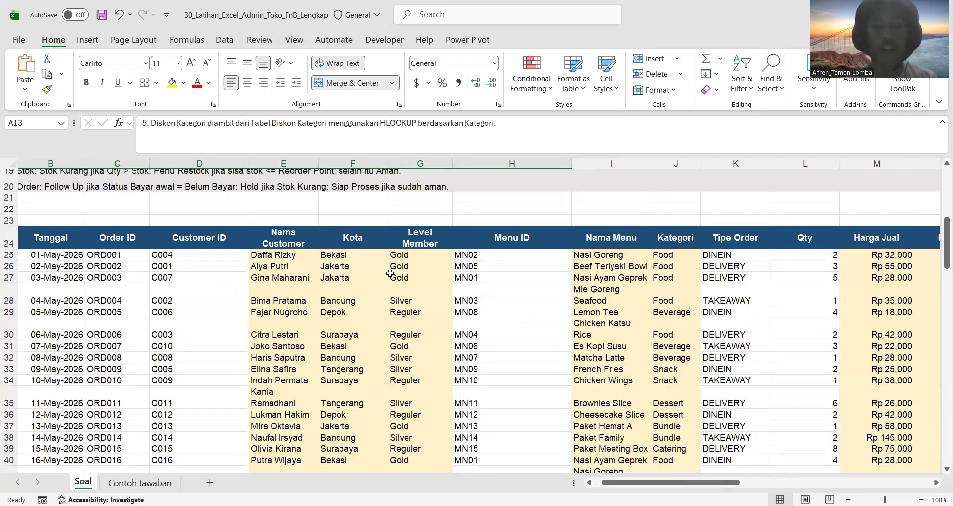
scroll(390, 274, down, 1)
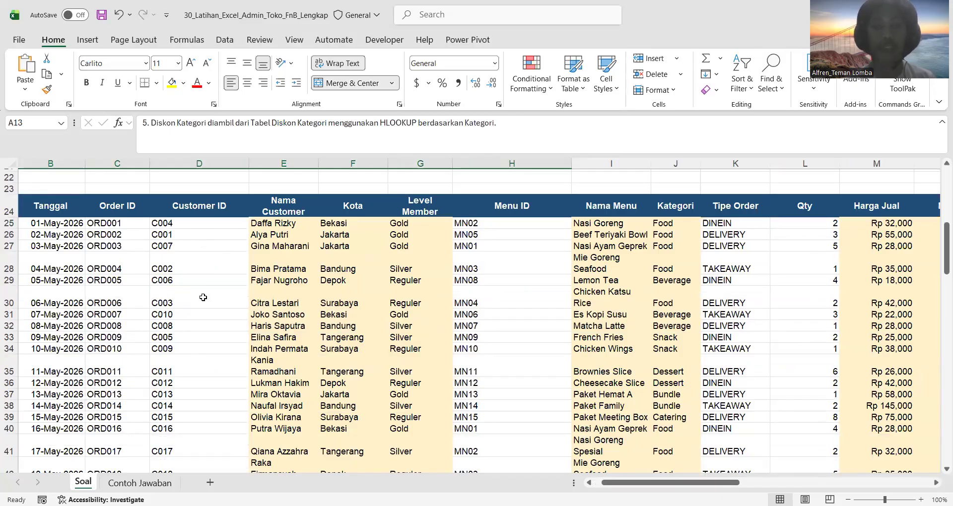
scroll(203, 297, down, 15)
scroll(203, 297, left, 1)
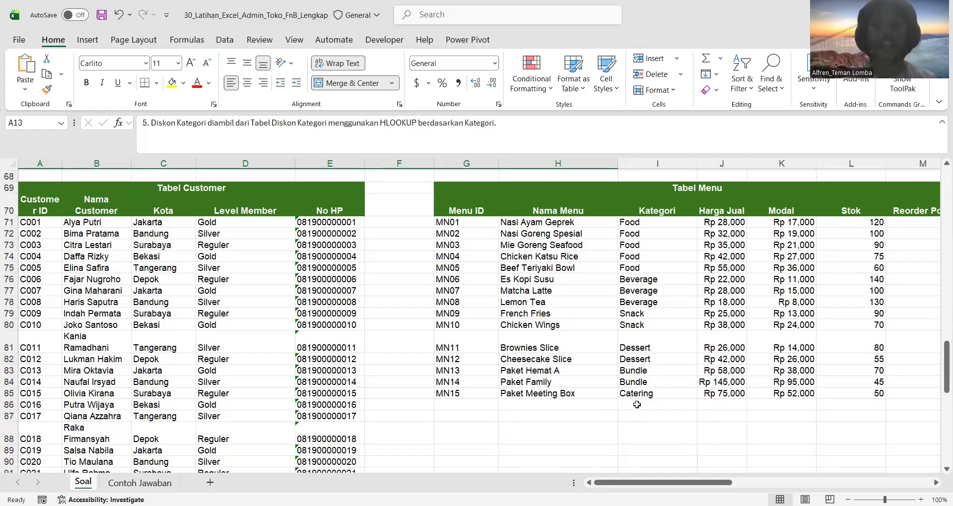
scroll(634, 402, right, 6)
scroll(636, 404, up, 5)
scroll(636, 405, down, 15)
scroll(637, 405, left, 6)
scroll(636, 404, left, 2)
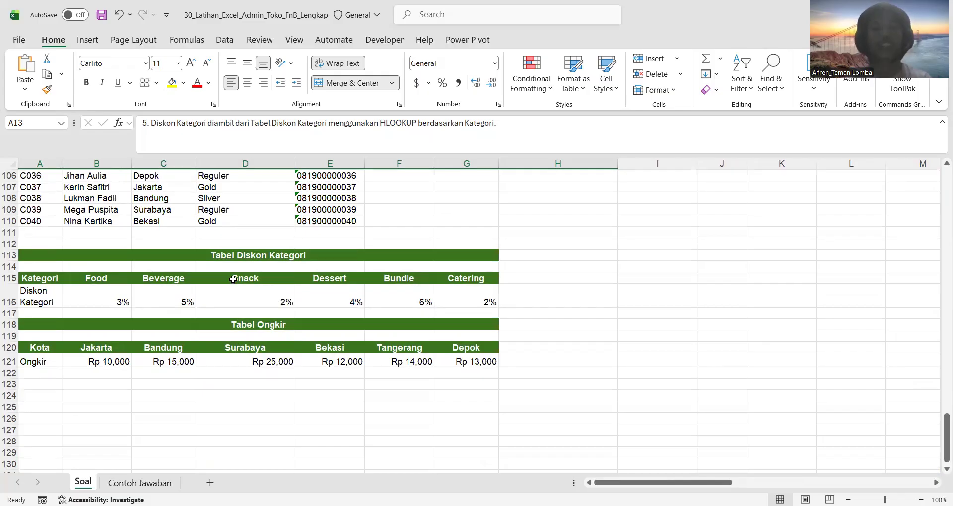
drag(105, 277, 244, 282)
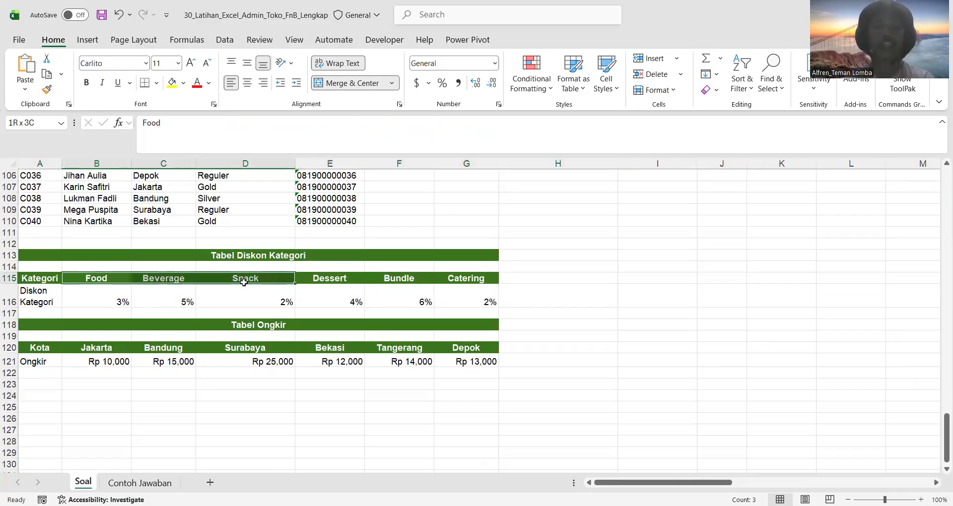
drag(102, 293, 277, 302)
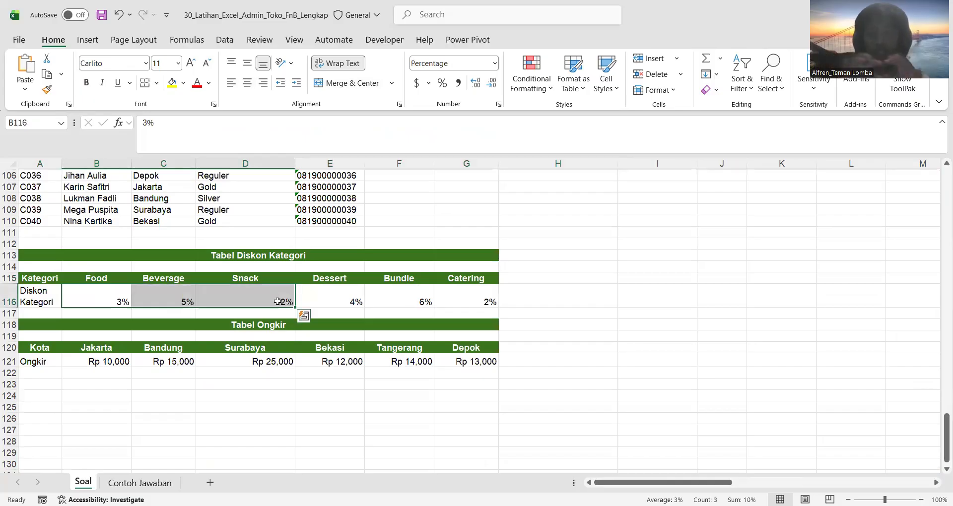
Start the Diskon Kategori formula in Q25 with =HLOOKUP(J25, using the order's Kategori as lookup value.
scroll(278, 302, up, 20)
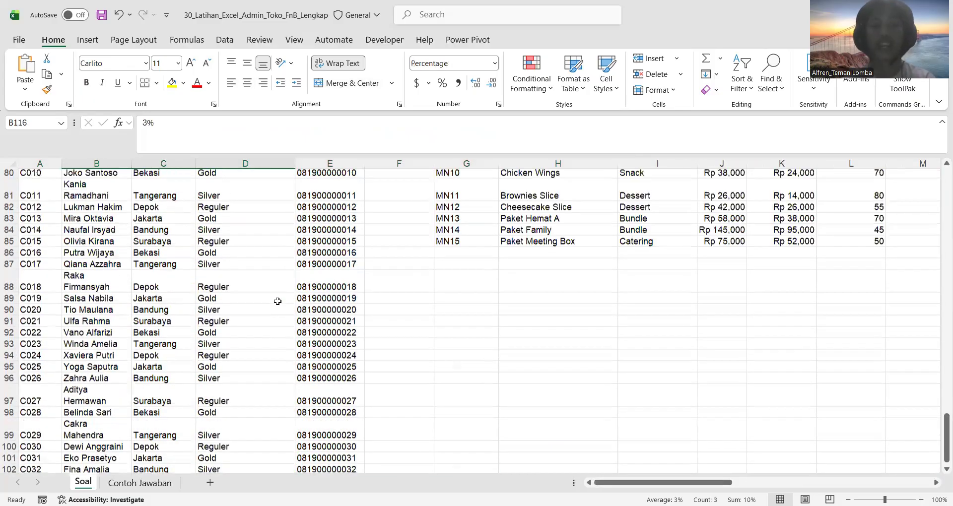
scroll(560, 304, up, 8)
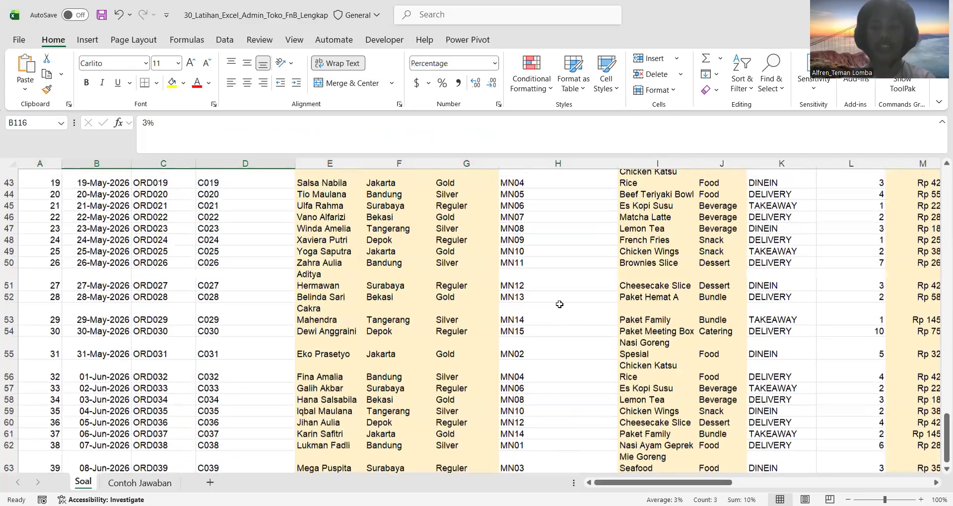
scroll(560, 304, right, 4)
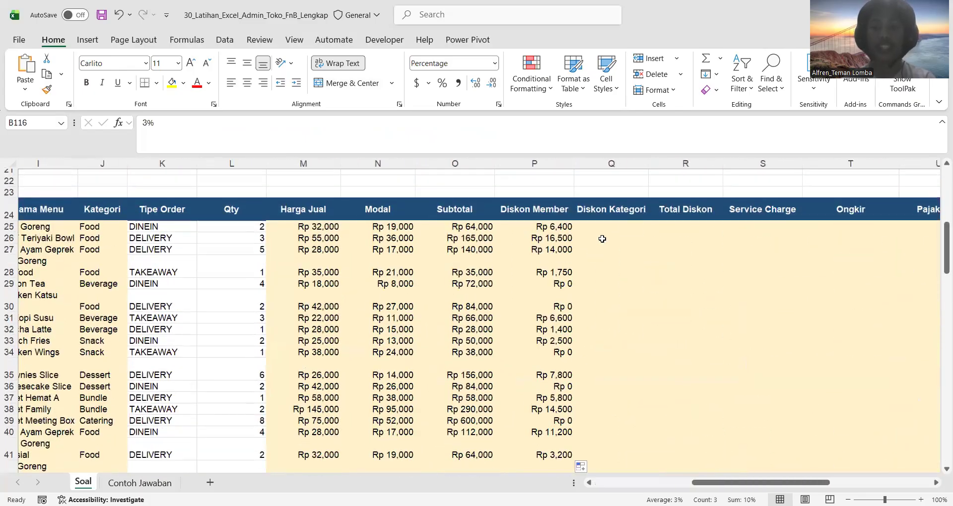
click(607, 228)
text(=)
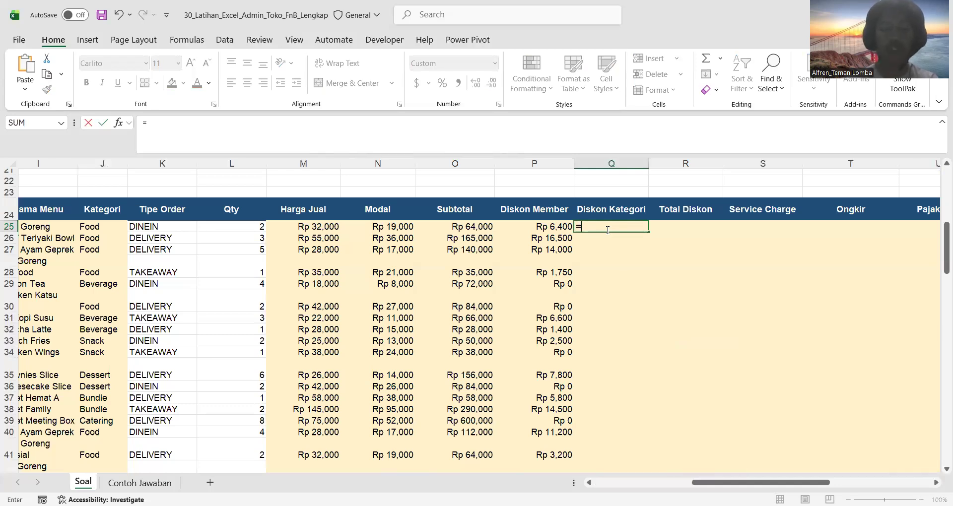
text(HLO)
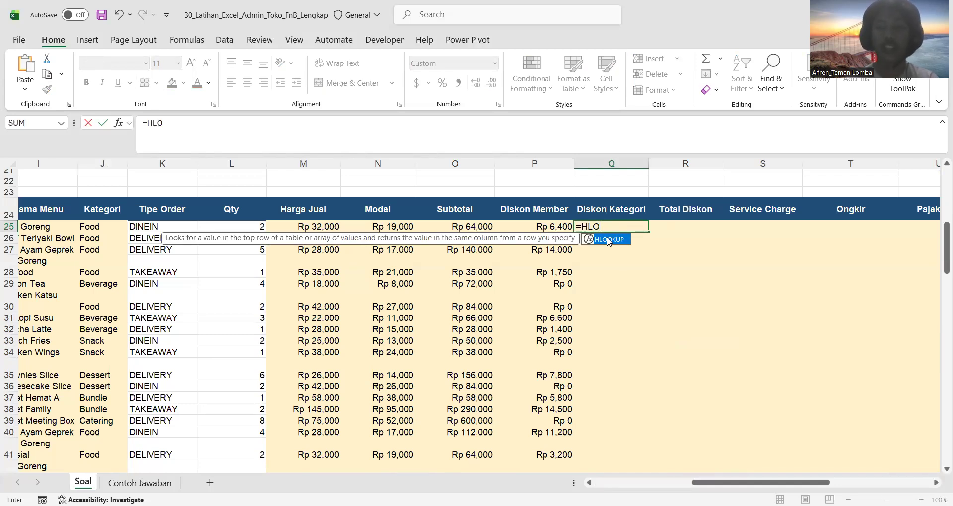
key(Tab)
scroll(339, 232, left, 2)
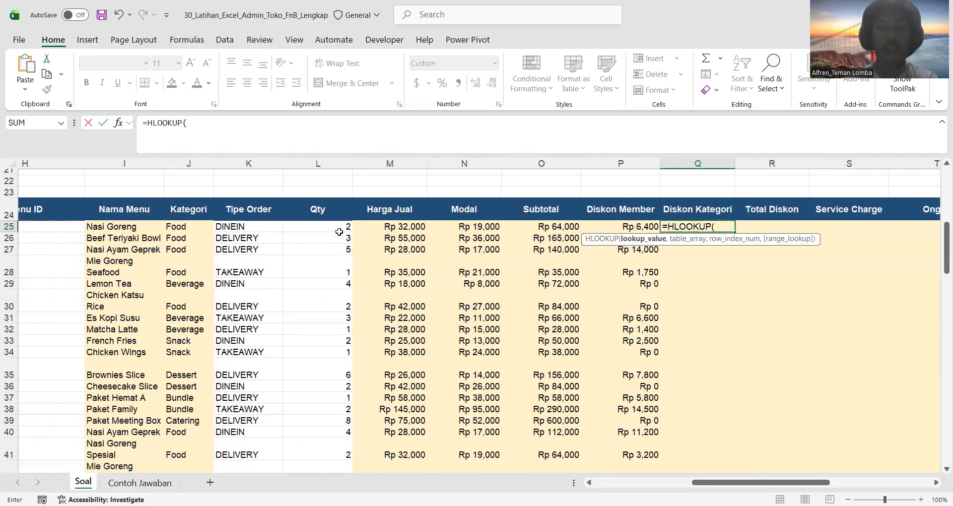
click(193, 227)
text(,)
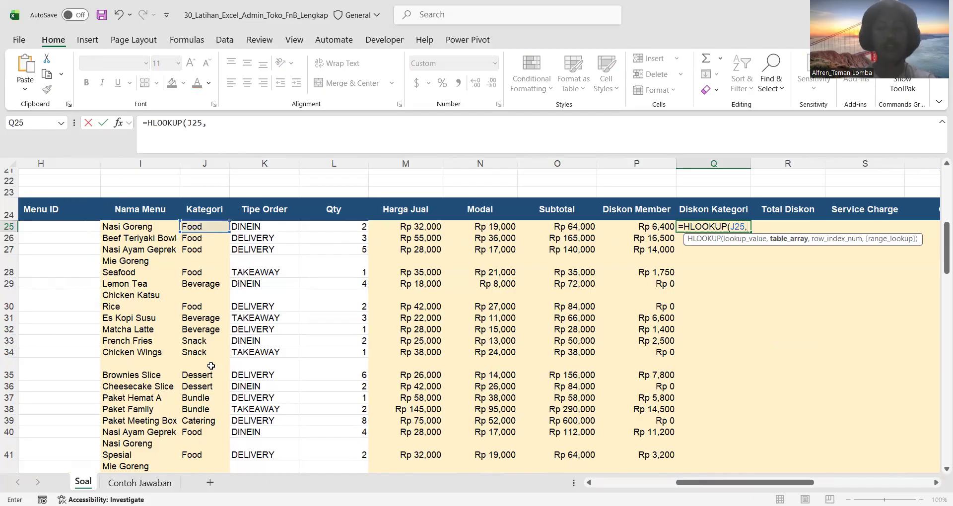
Complete the HLOOKUP with table range B115:G116 from Tabel Diskon Kategori, row index 2 and FALSE for an exact match.
scroll(211, 366, down, 10)
scroll(211, 366, down, 16)
scroll(211, 366, left, 4)
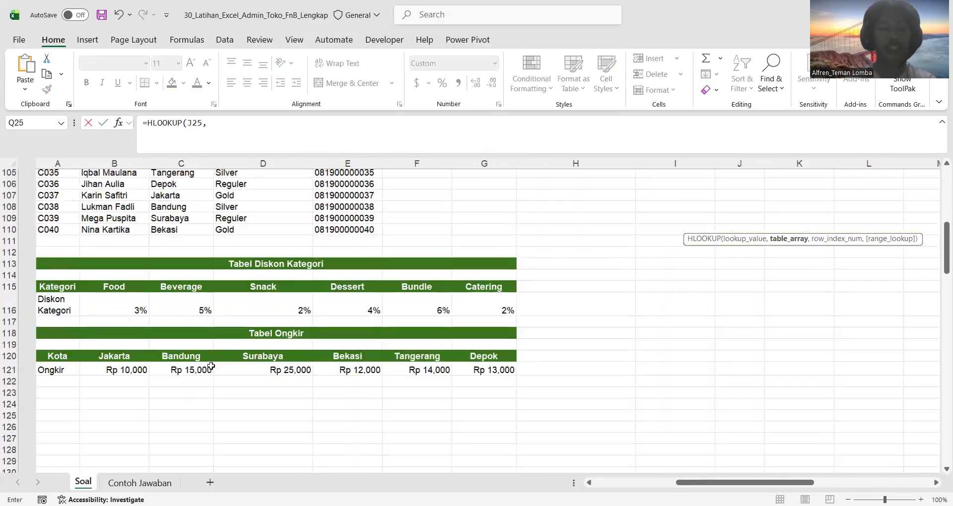
click(119, 285)
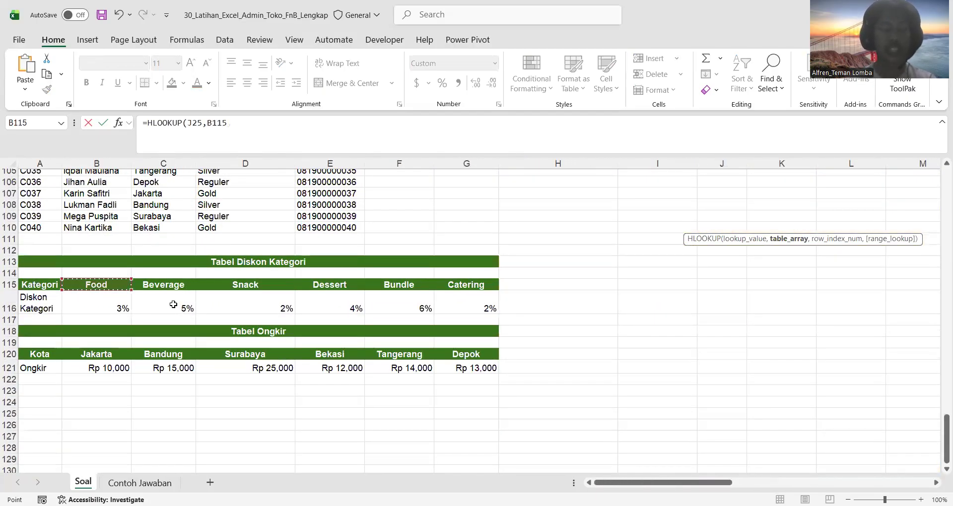
shift+click(449, 309)
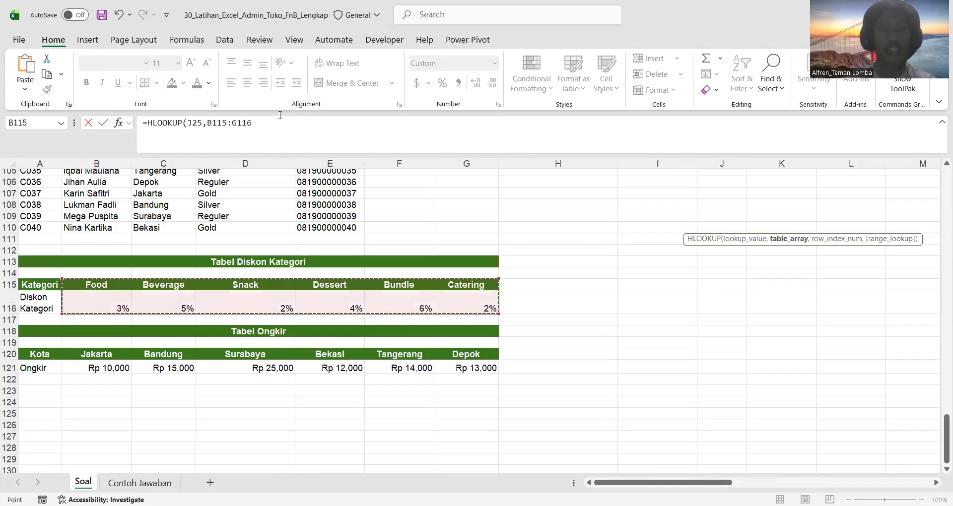
text(,)
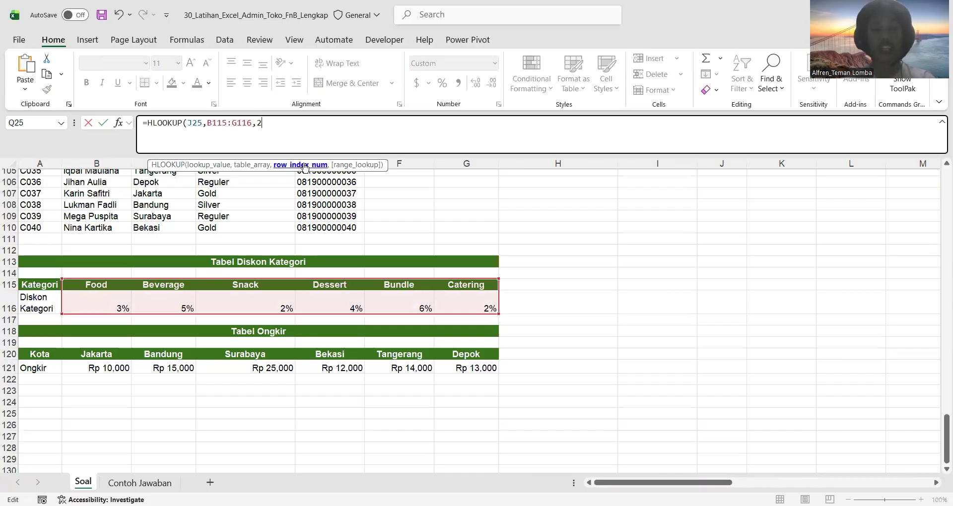
text(2,)
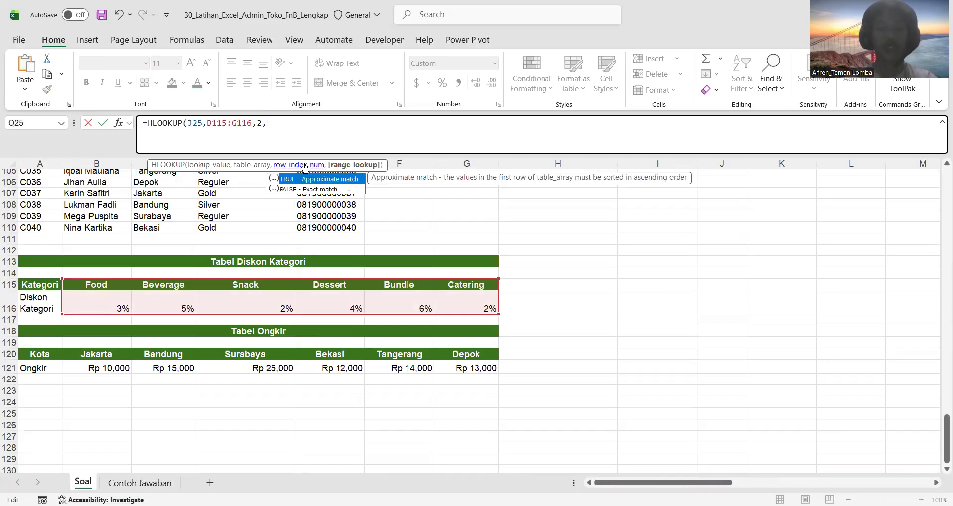
text(FALSE)
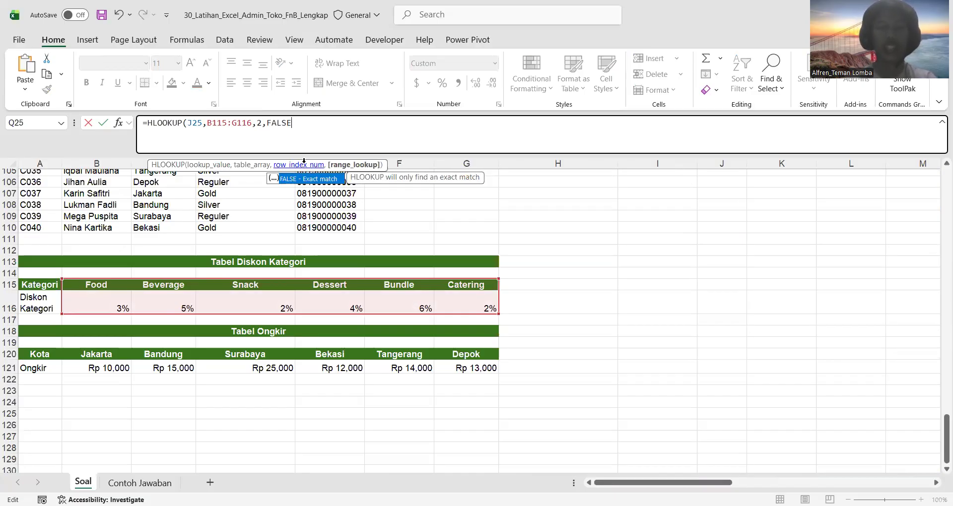
text())
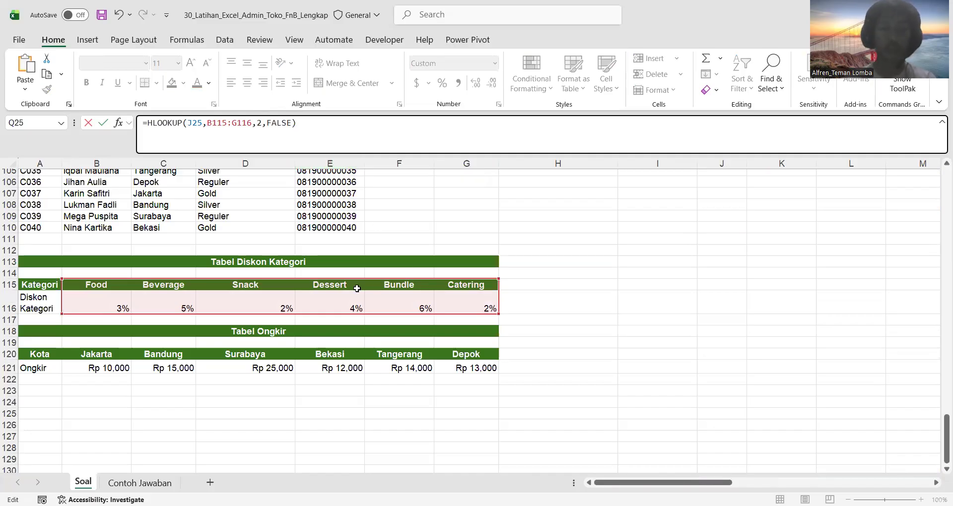
Multiply the HLOOKUP in Q25 by the Subtotal in O25 and enter the formula.
scroll(552, 253, right, 3)
scroll(552, 253, up, 15)
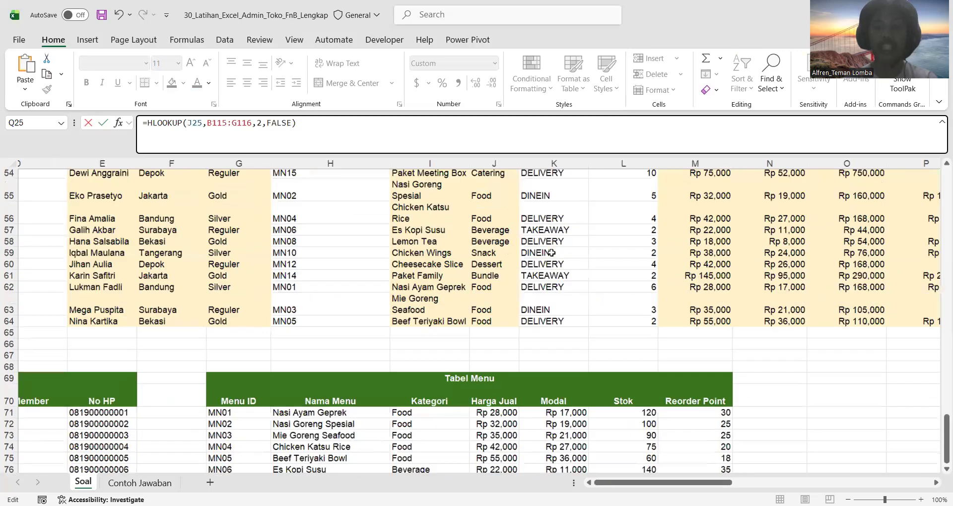
scroll(552, 252, up, 5)
scroll(552, 253, right, 1)
scroll(552, 253, up, 2)
scroll(552, 252, right, 3)
scroll(552, 253, up, 3)
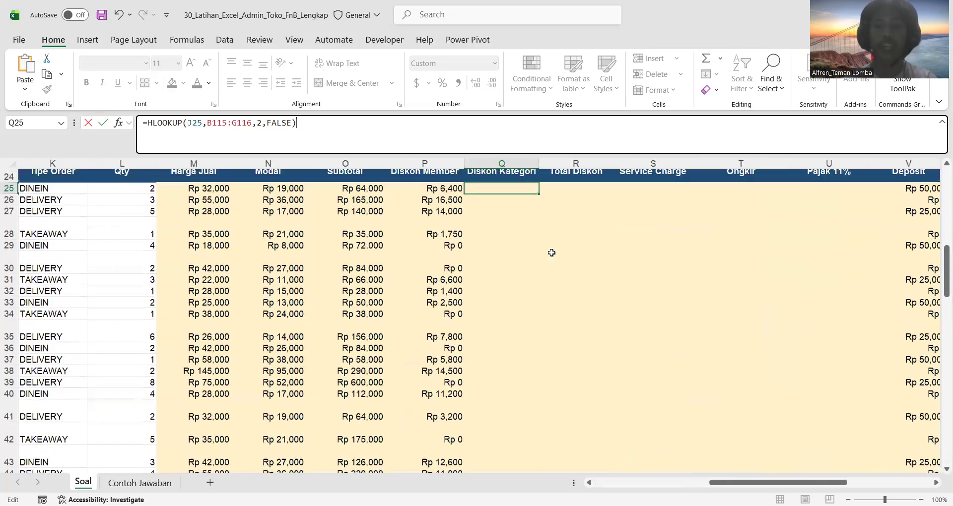
scroll(551, 252, up, 2)
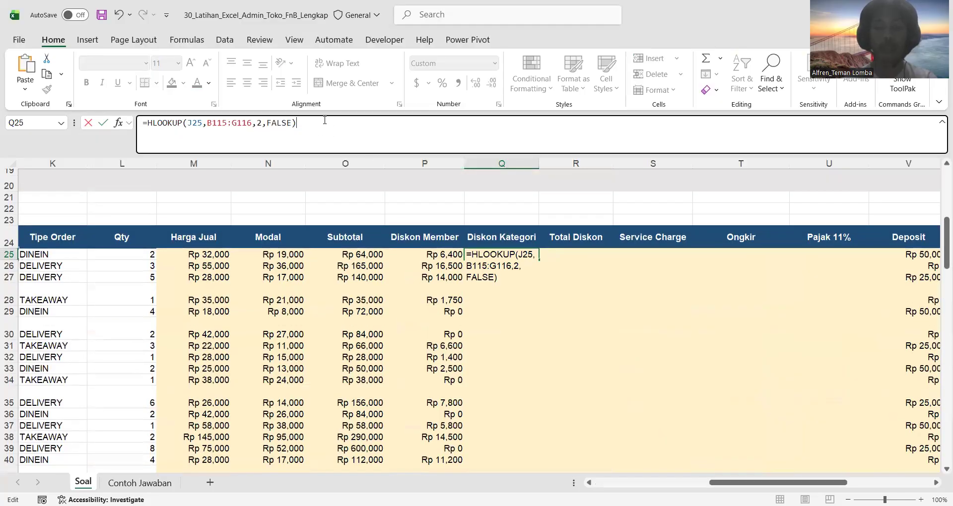
text(*)
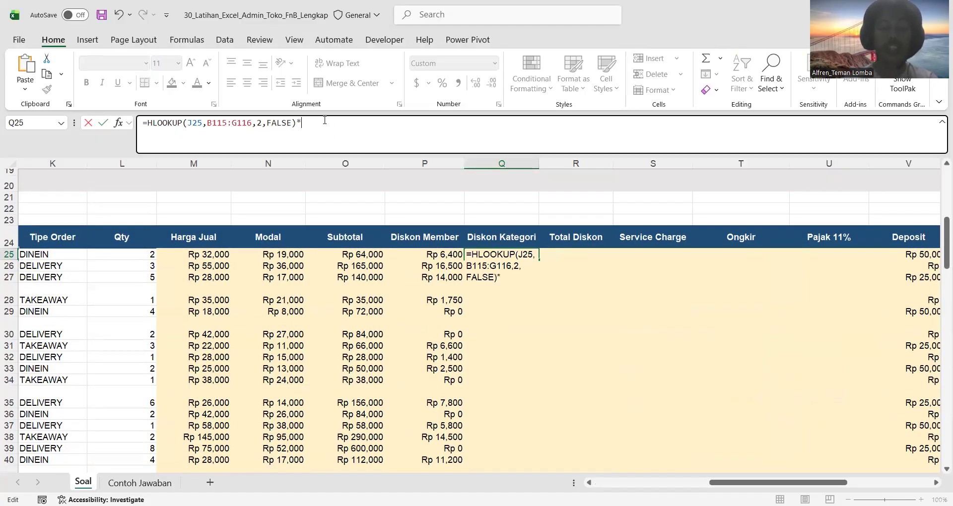
click(352, 254)
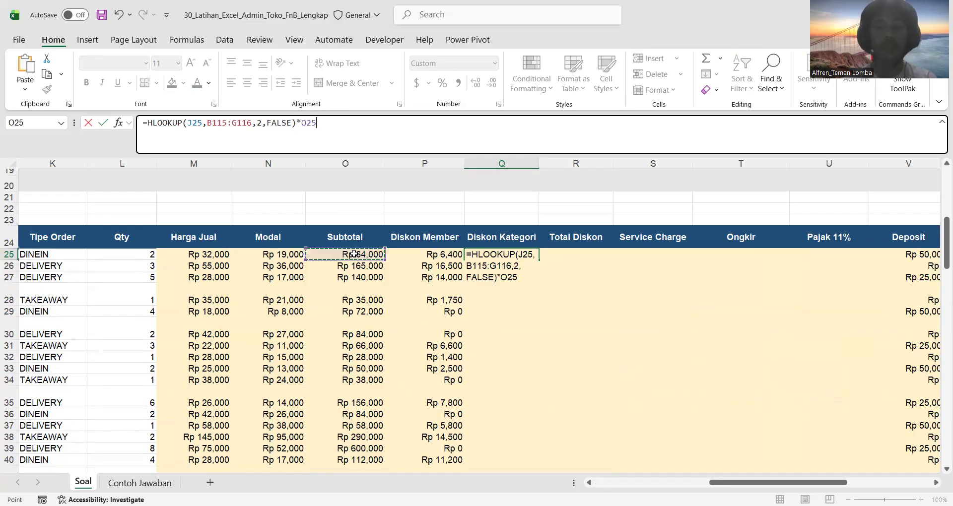
key(Return)
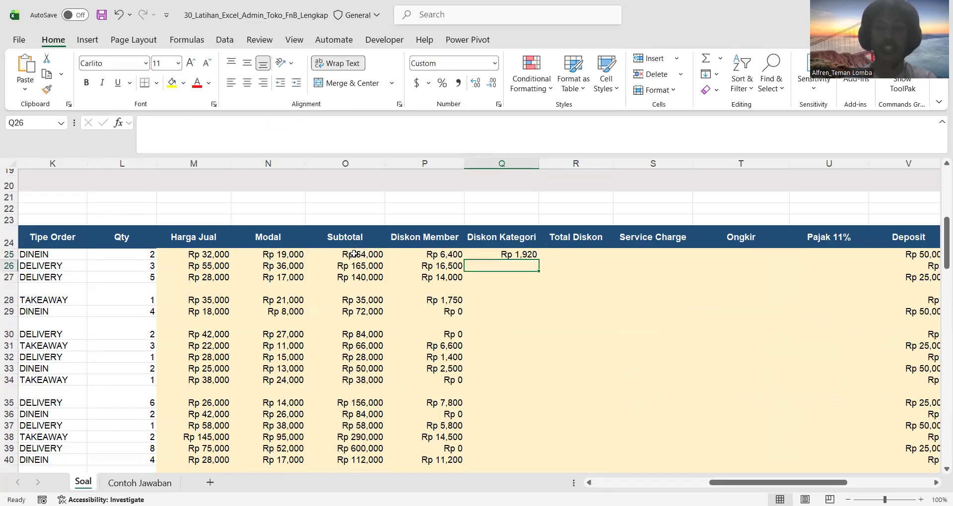
click(504, 258)
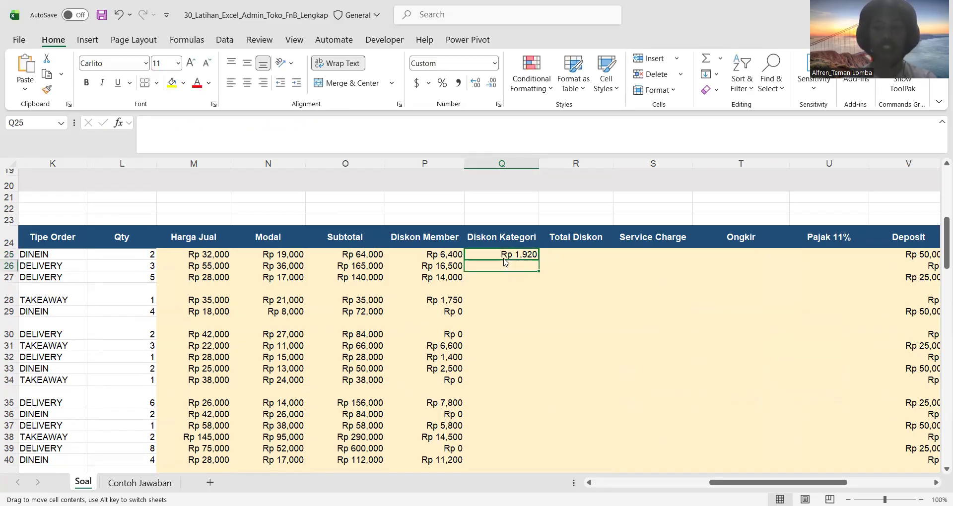
drag(505, 263, 504, 266)
click(575, 206)
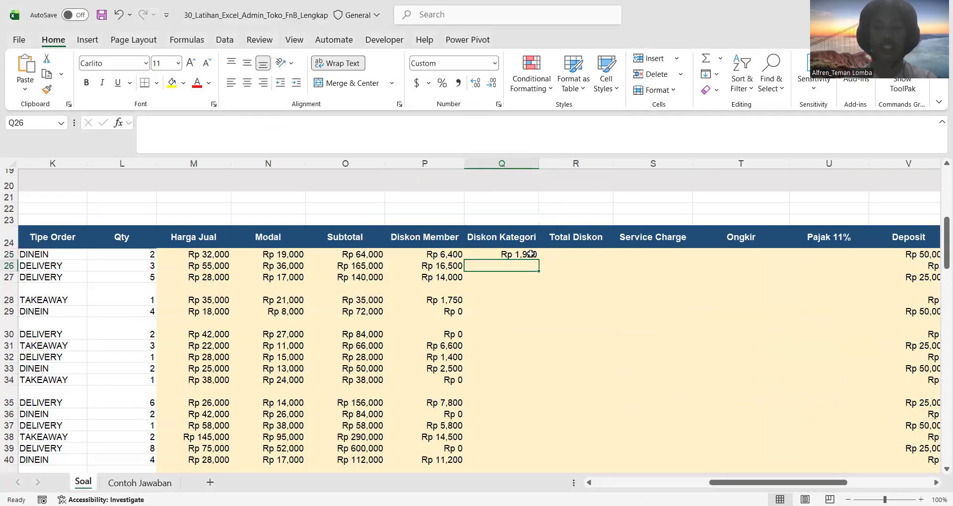
Fill the Diskon Kategori formula from Q25 down the column and compare the HLOOKUP table ranges in Q25 and Q26.
double_click(537, 259)
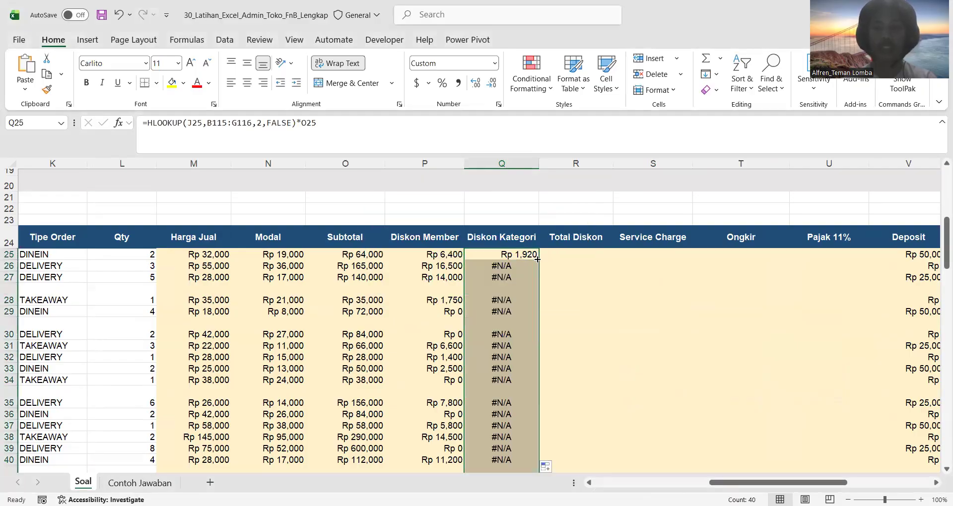
double_click(526, 266)
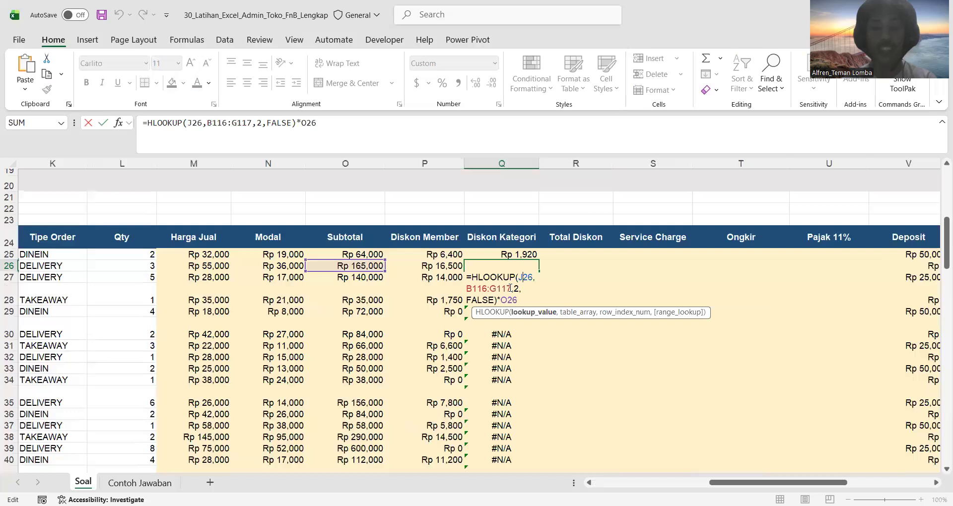
key(Return)
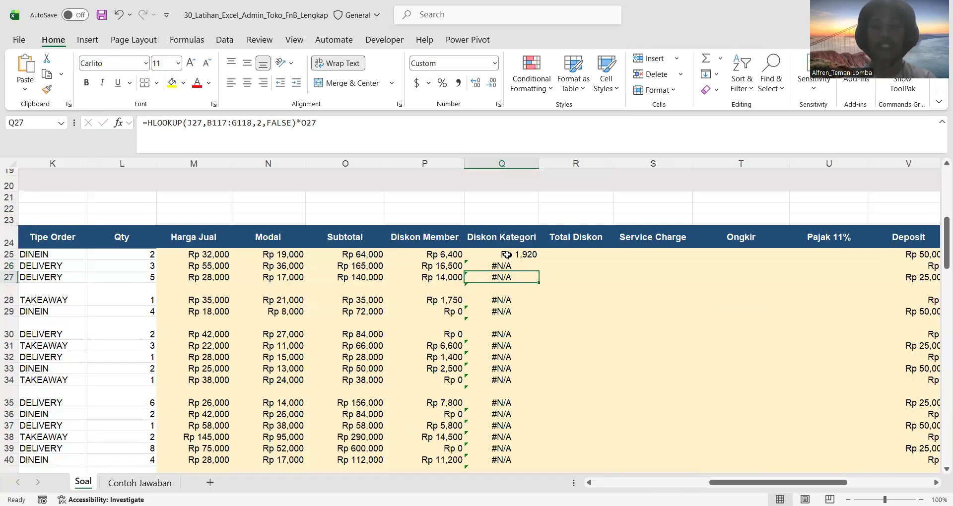
double_click(511, 255)
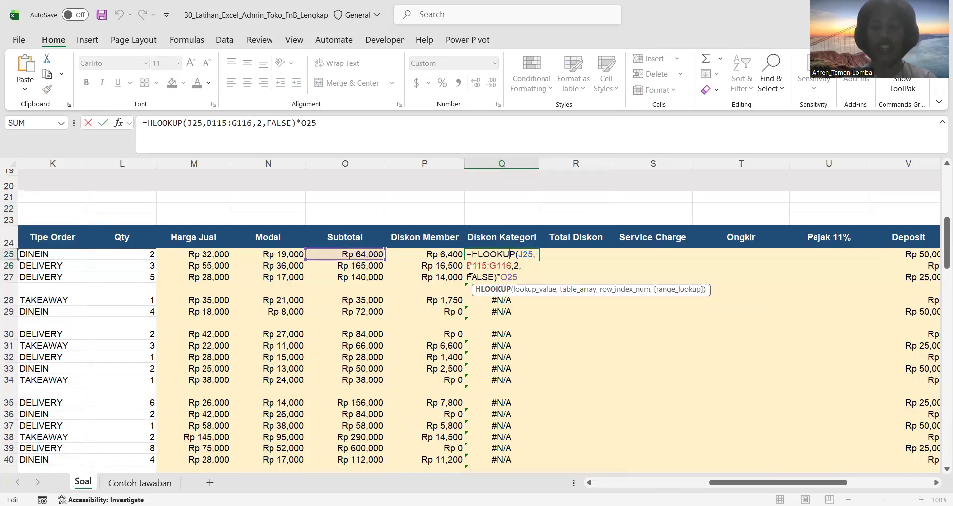
key(Return)
double_click(504, 266)
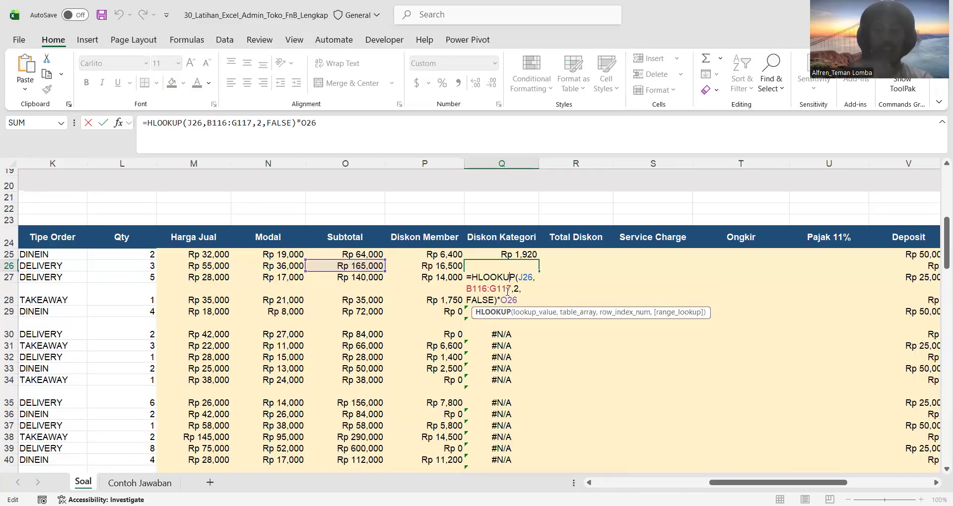
key(Return)
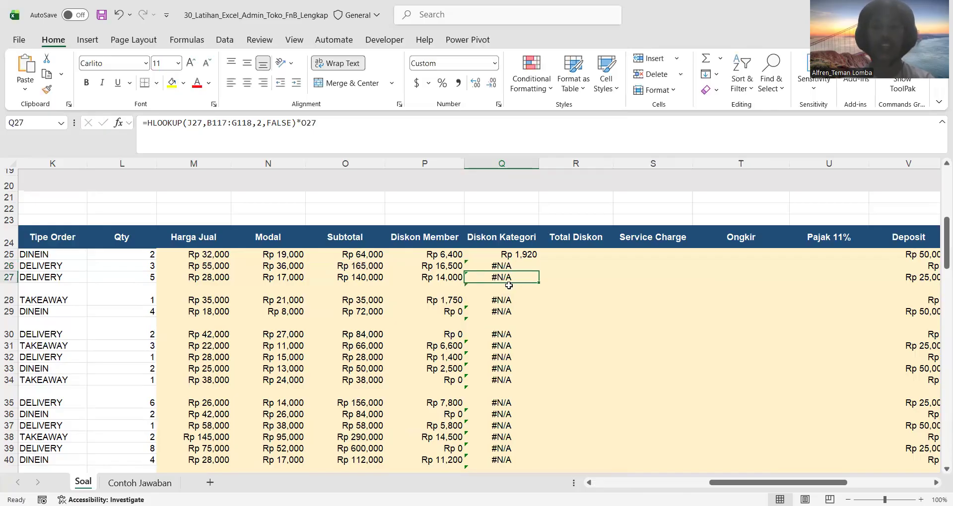
click(520, 258)
key(ctrl+Down)
scroll(523, 310, up, 13)
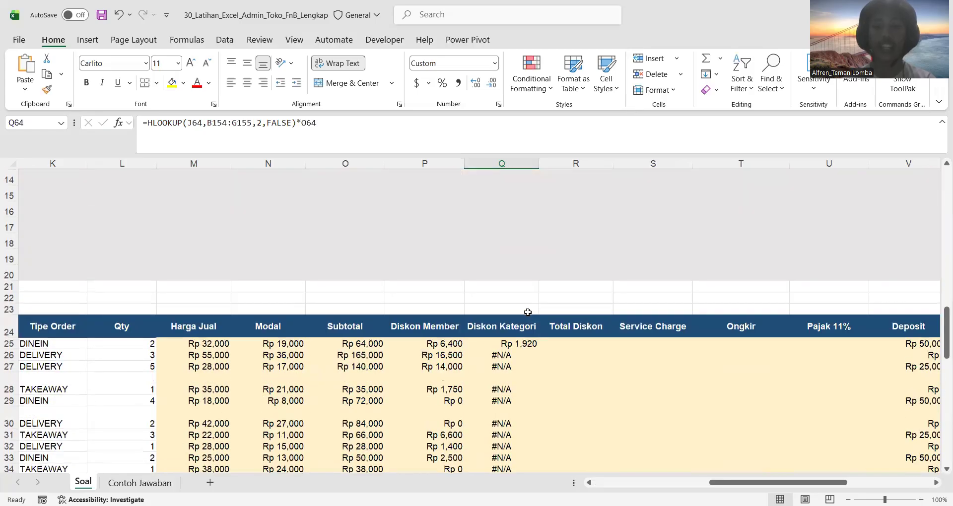
Lock the HLOOKUP table range in Q25 as $B$115:$G$116 and refill the Diskon Kategori formula down the column.
double_click(524, 343)
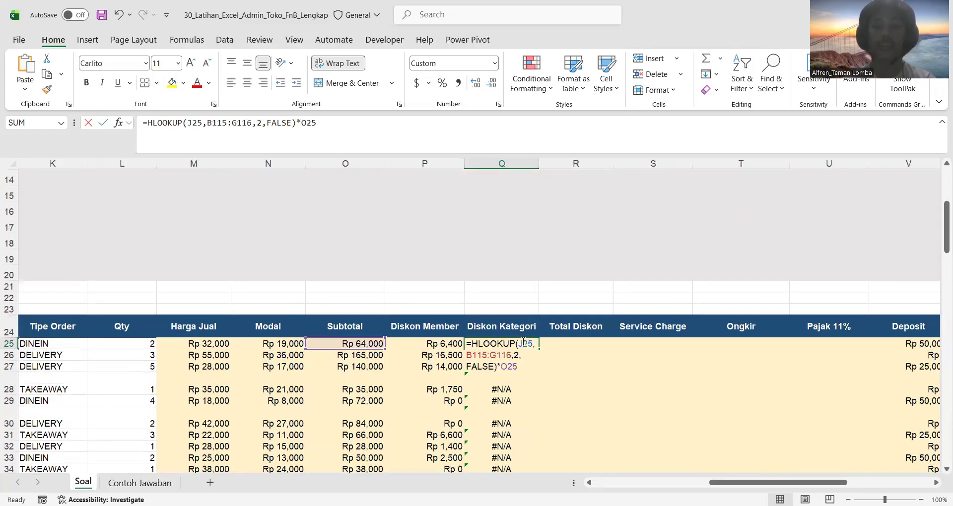
drag(513, 355, 466, 357)
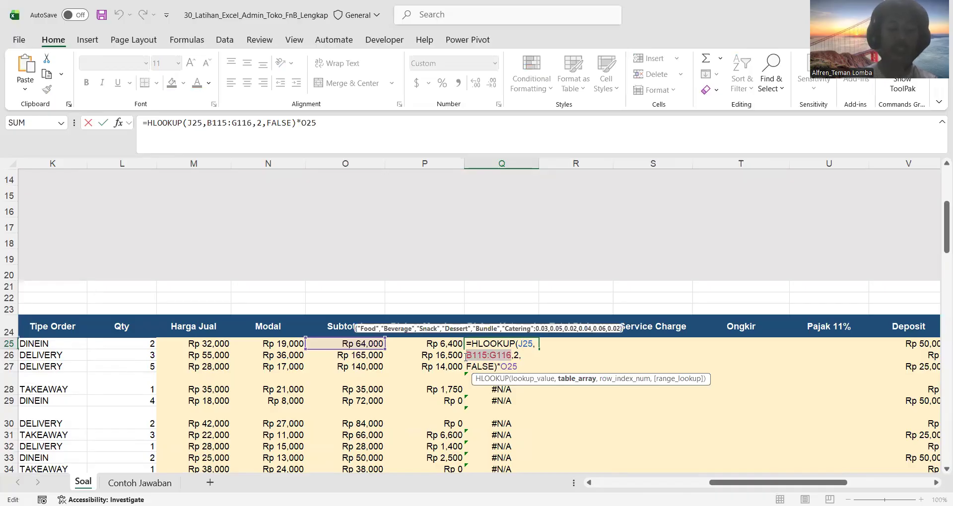
key(F4)
key(ctrl+Return)
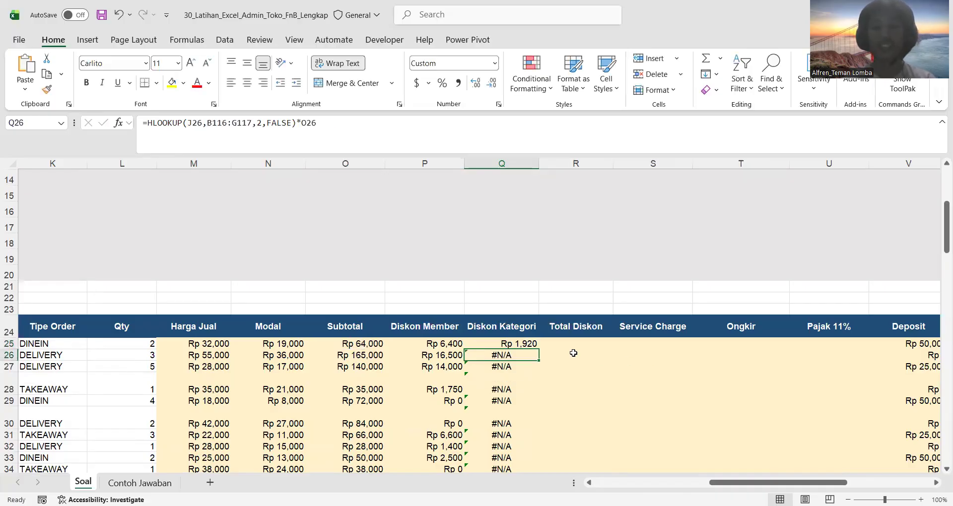
double_click(538, 350)
scroll(538, 350, down, 6)
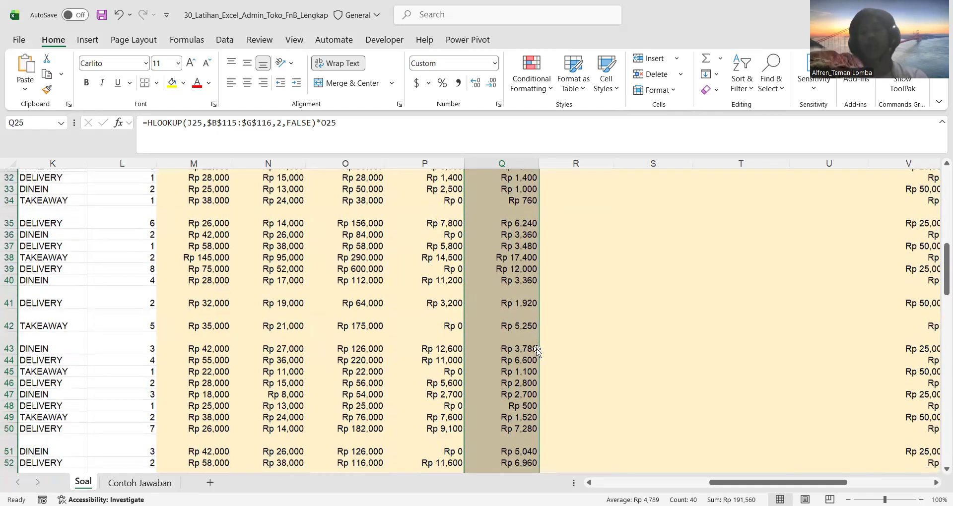
scroll(538, 351, up, 4)
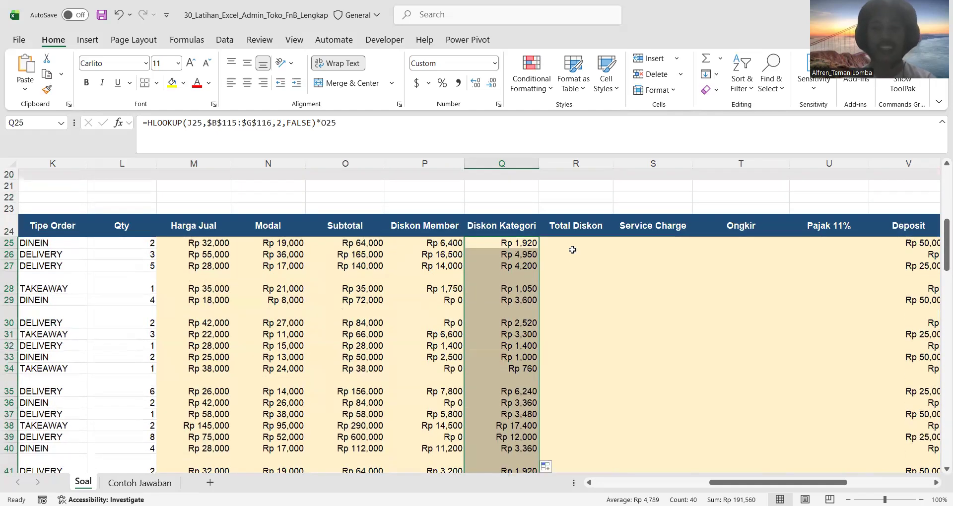
Calculate Total Diskon in R25 as =P25+Q25 and fill the formula down the column.
click(571, 243)
text(=)
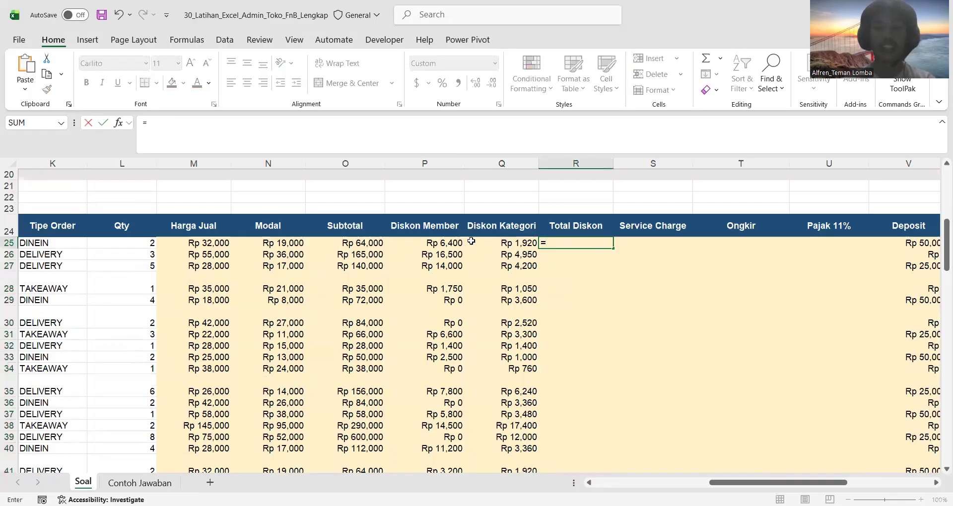
click(466, 243)
text(+)
click(480, 242)
key(Return)
click(557, 244)
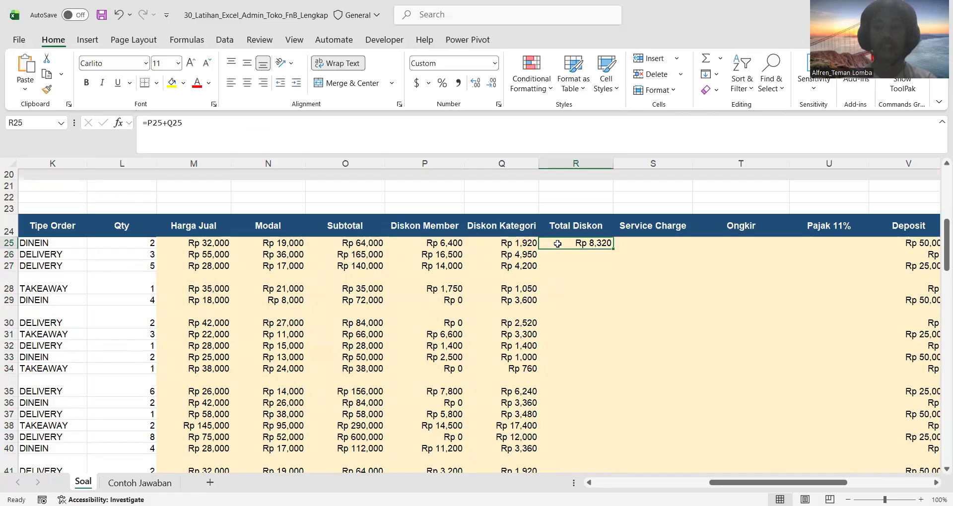
double_click(613, 249)
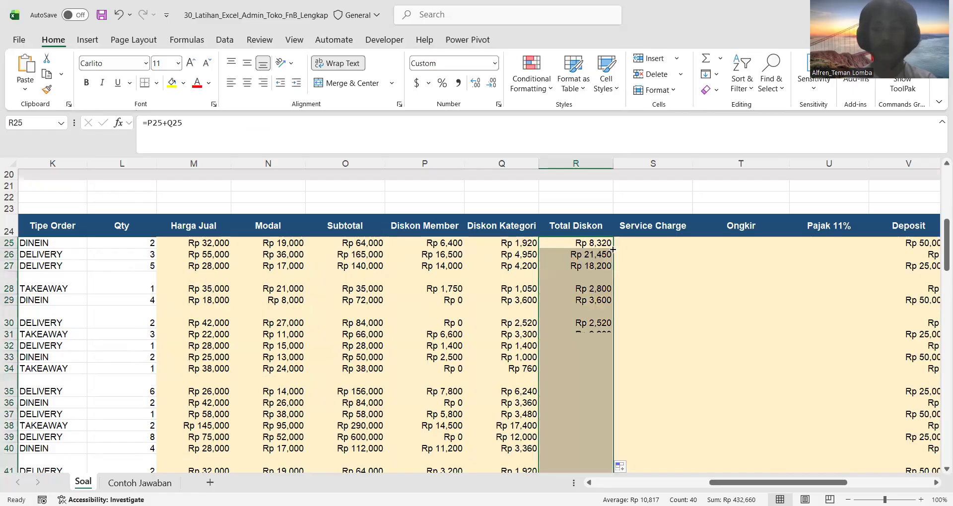
Check the Service Charge instruction and start its formula in S25 with an IF testing whether Tipe Order K25 equals "DINEIN".
click(638, 242)
scroll(639, 241, up, 3)
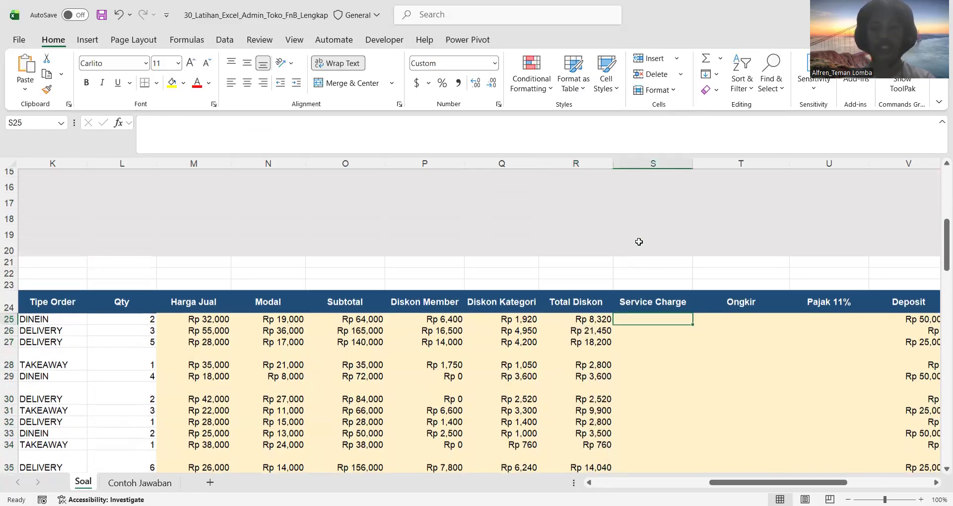
scroll(639, 241, left, 4)
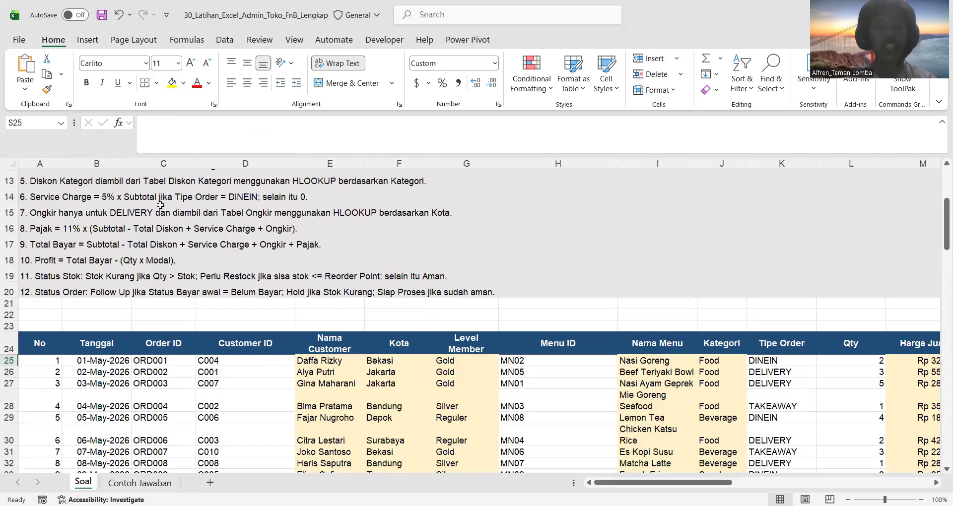
scroll(500, 336, down, 2)
scroll(501, 336, right, 10)
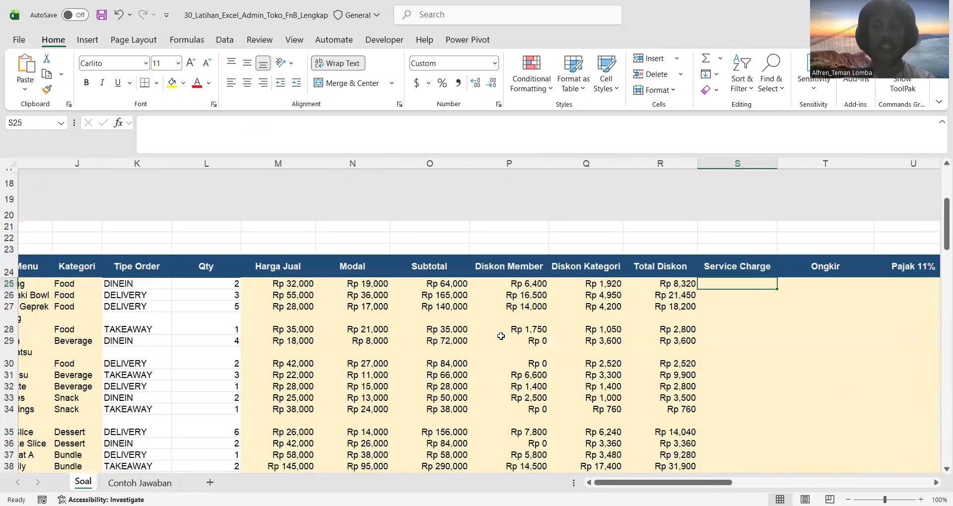
text(=)
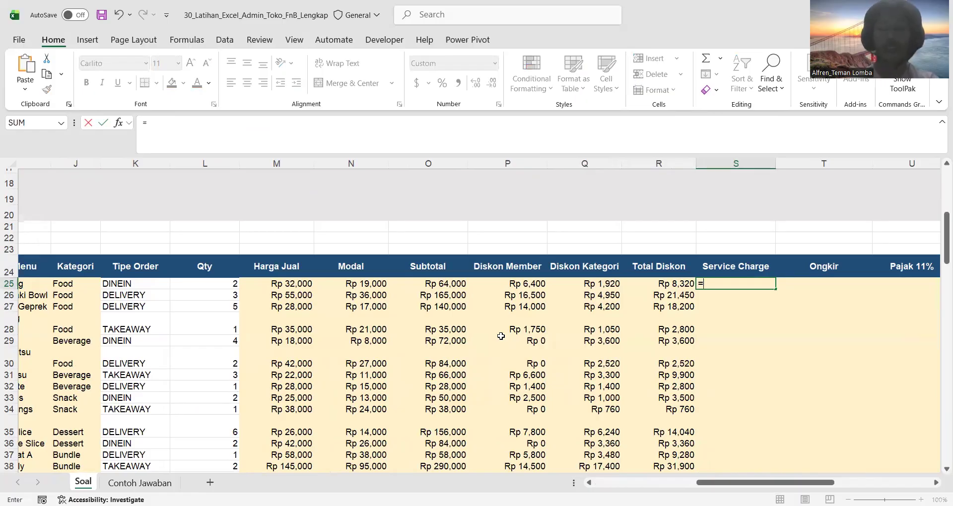
text(IF()
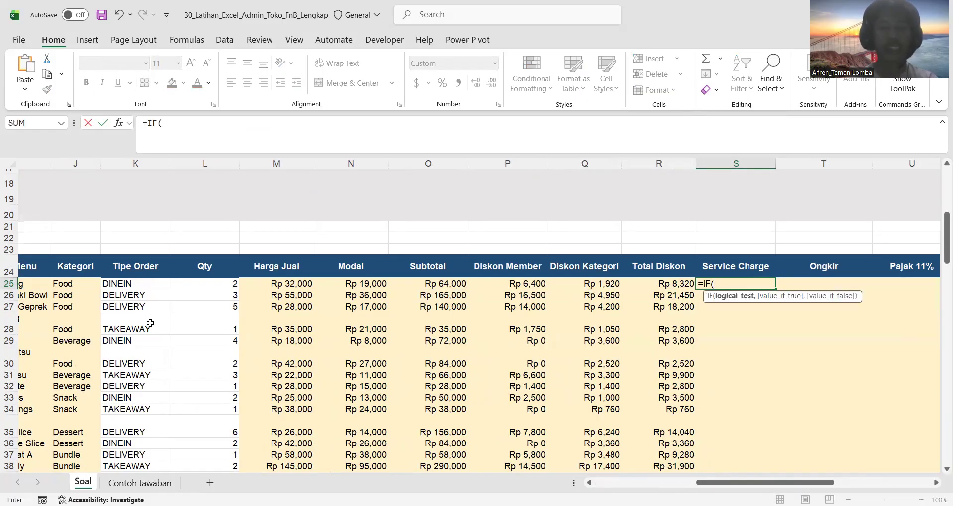
click(130, 284)
text(="DIN)
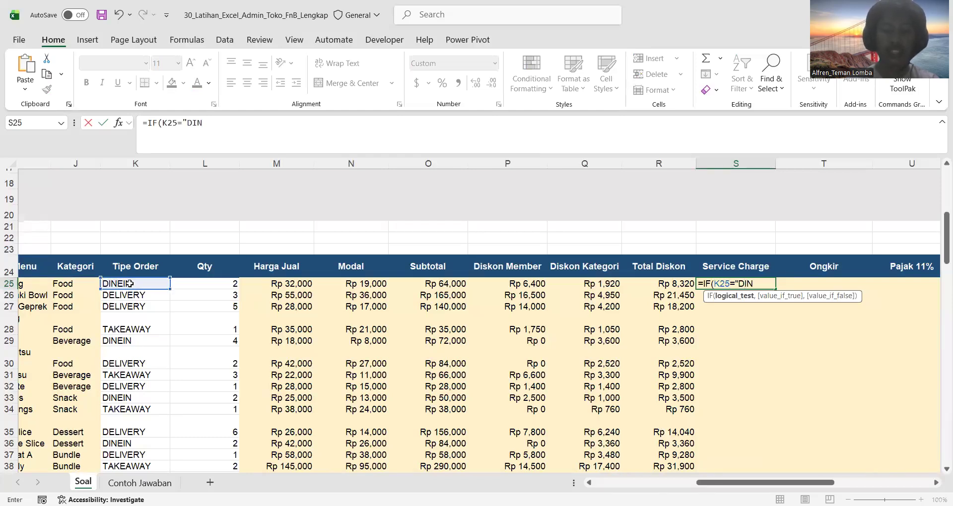
text(EIN)
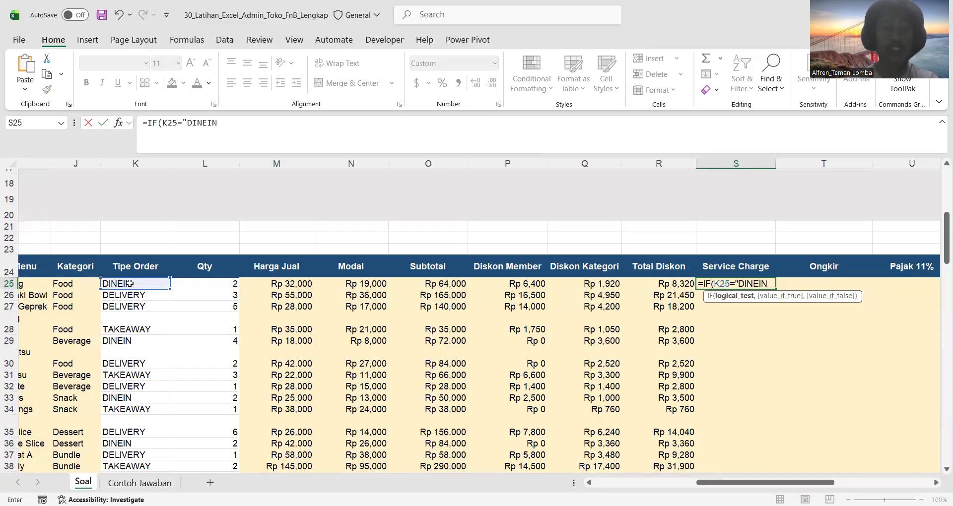
Complete the Service Charge IF with 5%*O25 when true and 0 otherwise, and fill it down the column.
text(",5%)
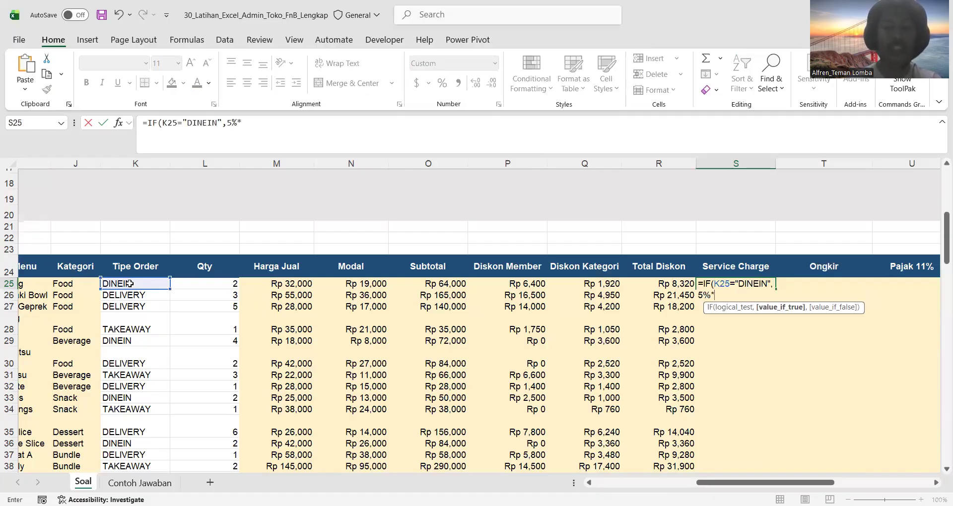
text(*)
click(432, 284)
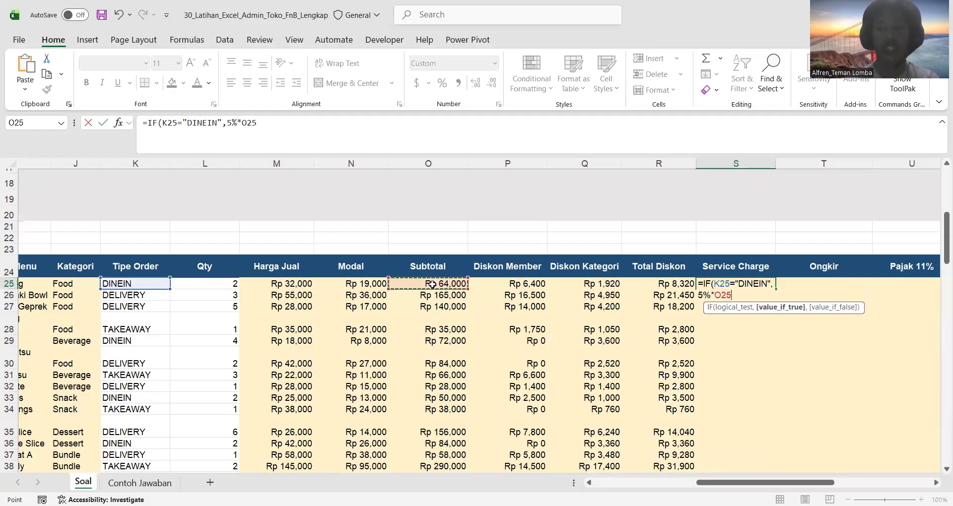
text(,0)
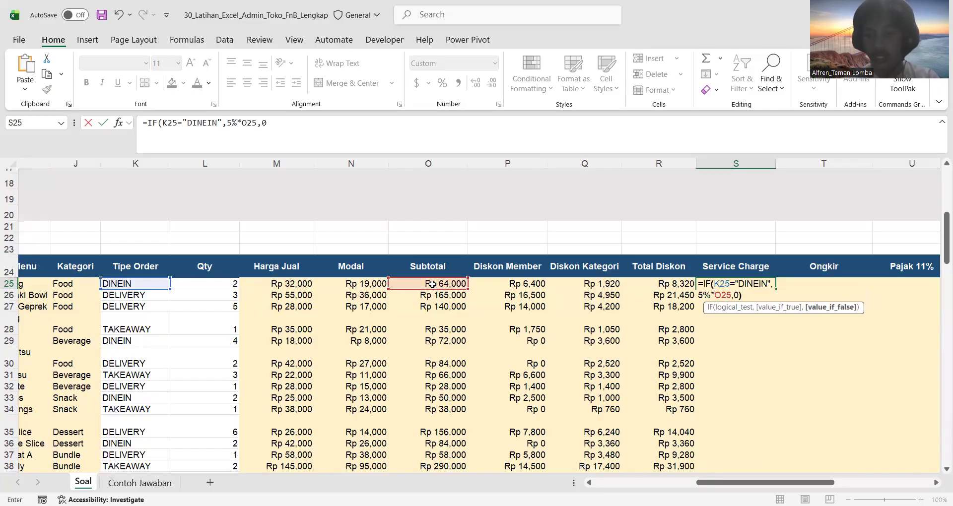
text())
key(ctrl+Return)
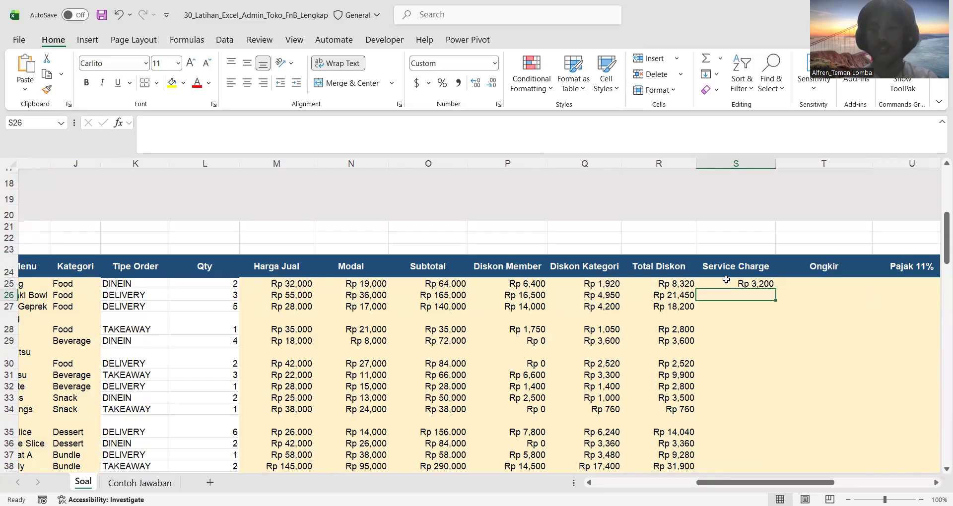
double_click(775, 288)
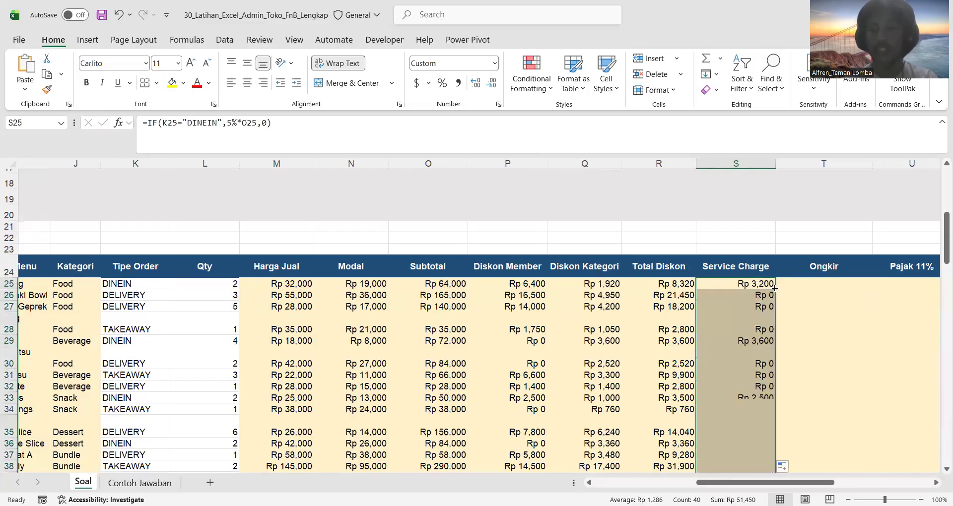
Check the Ongkir instruction and start its formula in T25 with an IF testing whether Tipe Order K25 equals DELIVERY.
click(791, 286)
scroll(228, 230, left, 6)
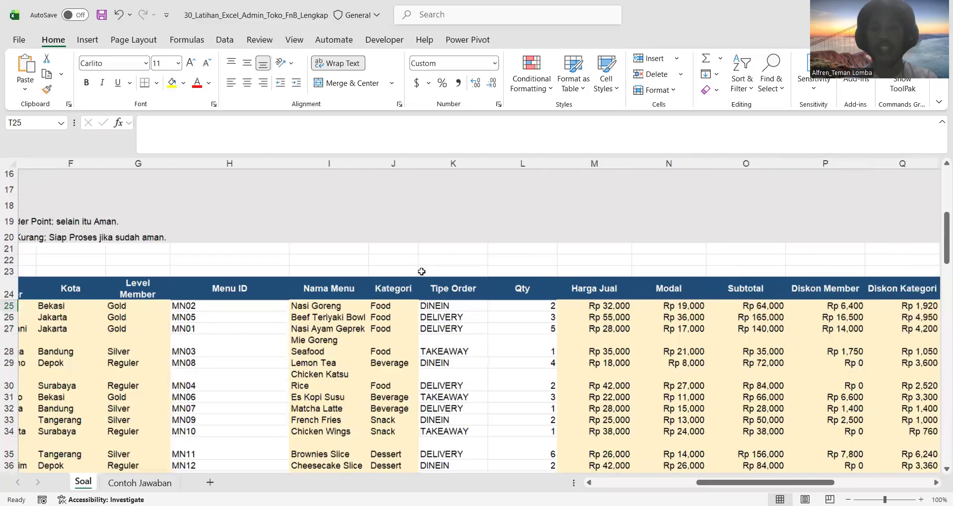
scroll(228, 230, up, 2)
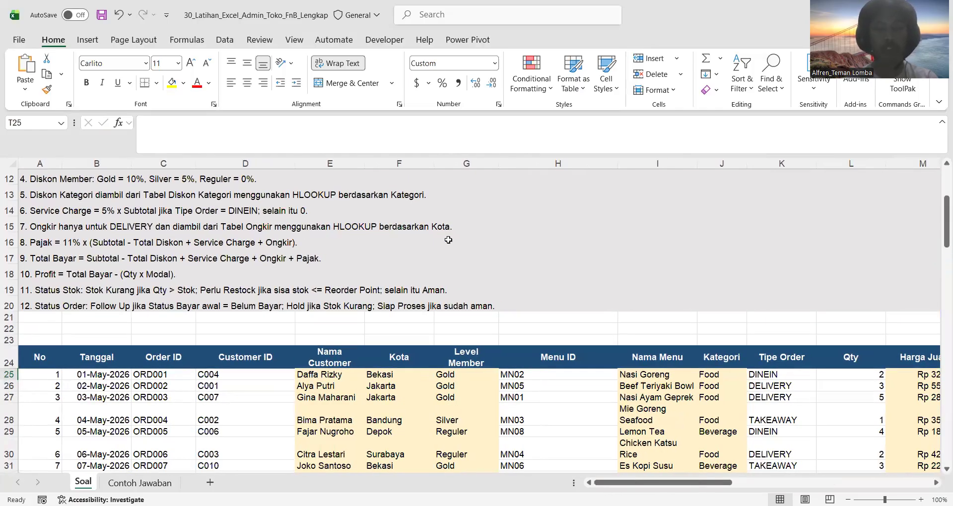
scroll(581, 297, right, 10)
scroll(582, 297, down, 2)
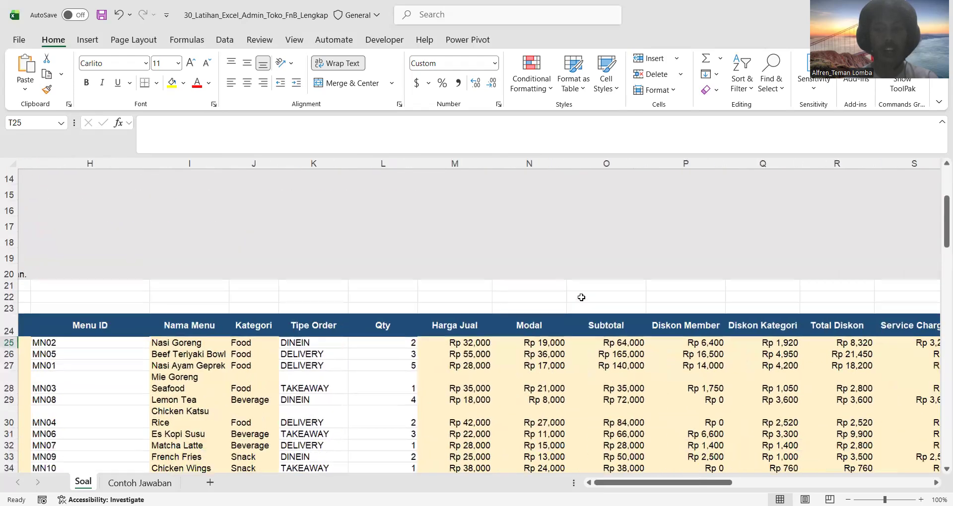
scroll(581, 297, up, 1)
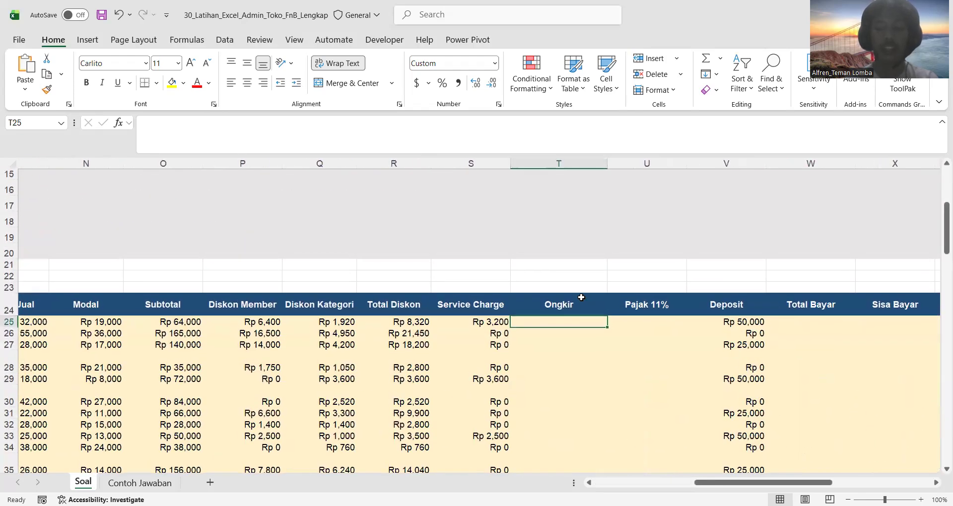
text(=)
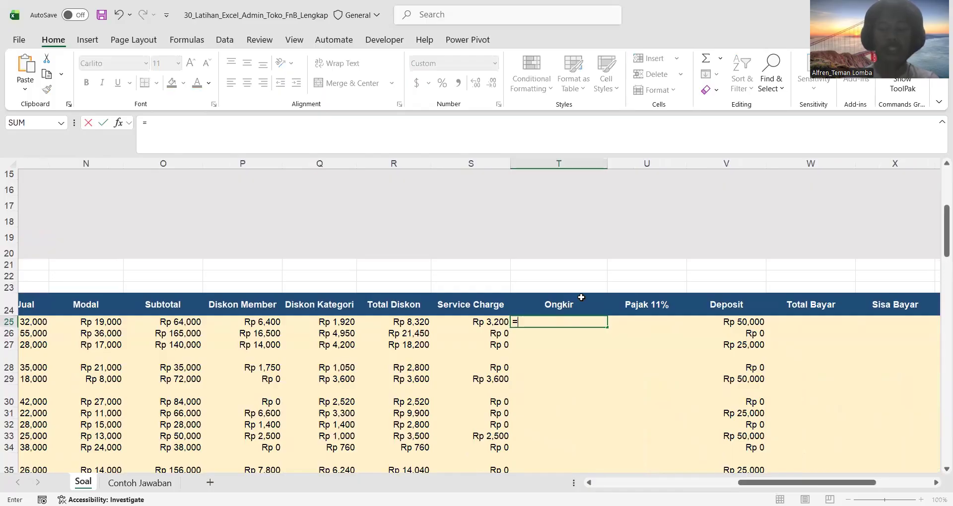
text(IF()
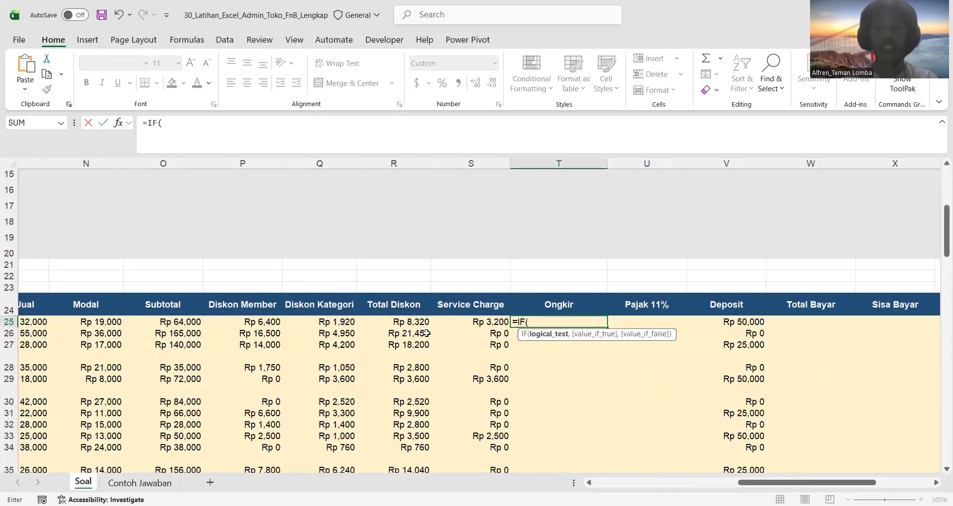
scroll(427, 333, left, 1)
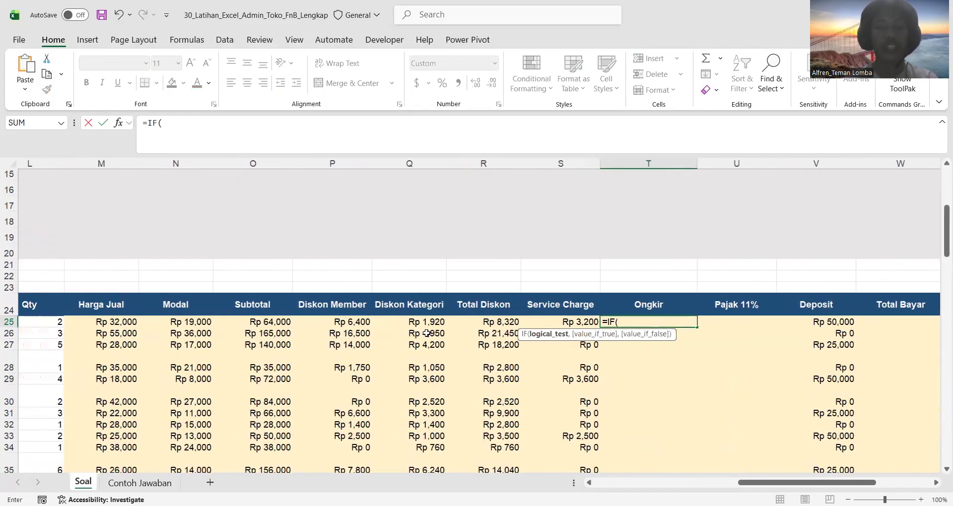
scroll(427, 333, left, 3)
click(221, 321)
text(=)
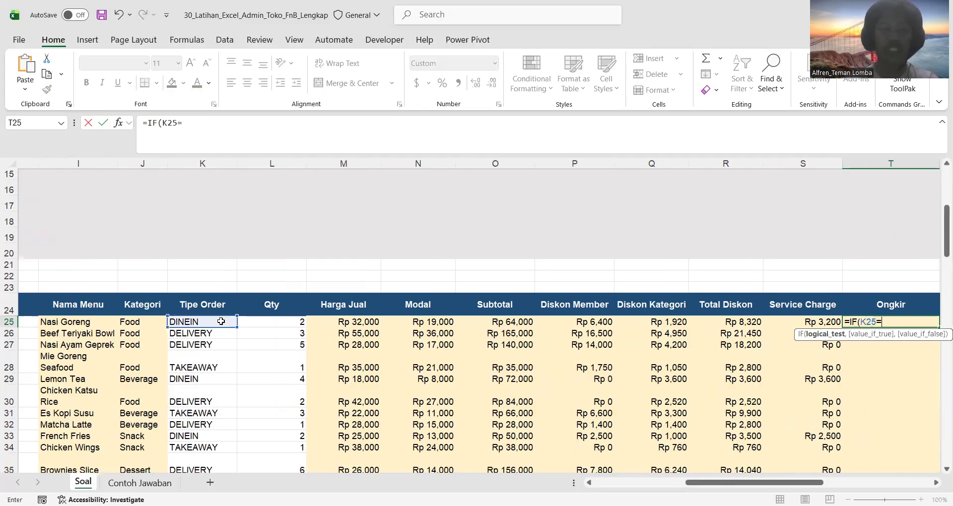
text(DELIVER)
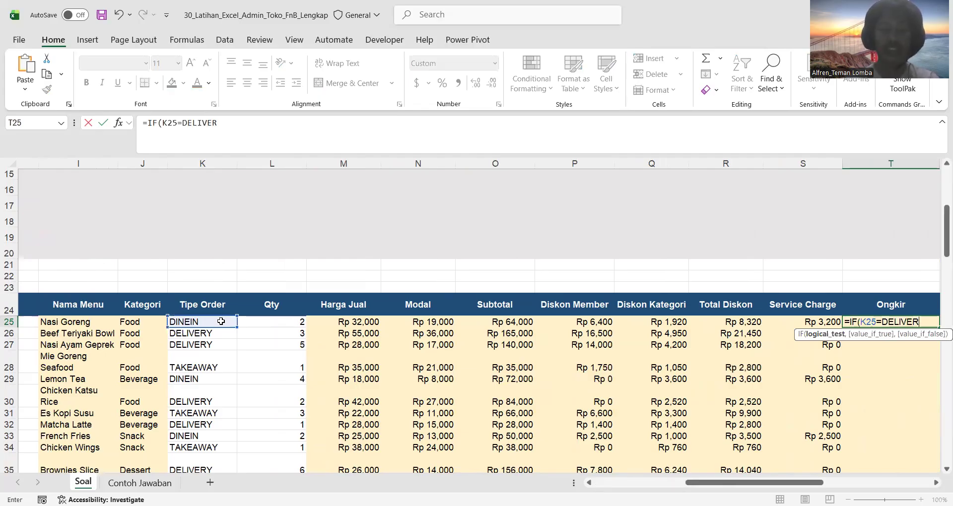
Add an HLOOKUP as the IF's true value in T25, with Kota F25 as the lookup value.
text(Y",HLOOK)
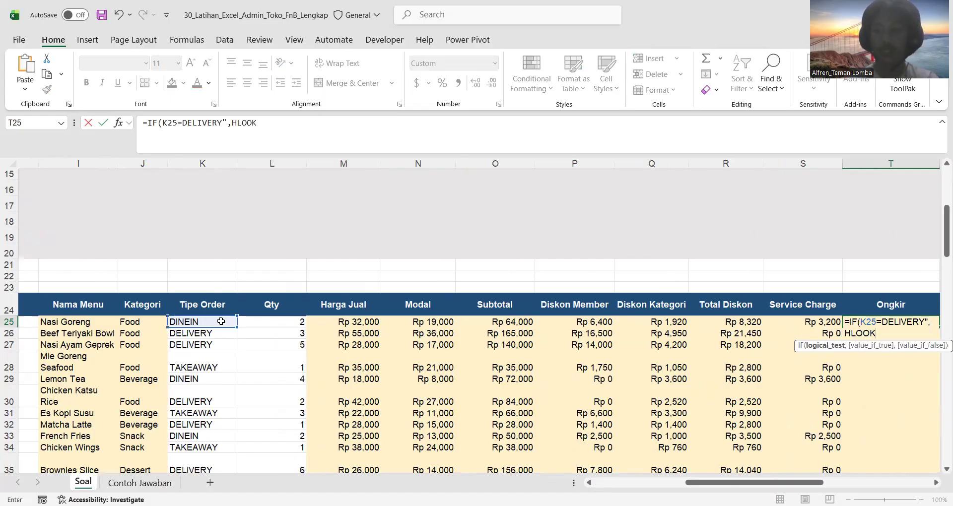
text(UP()
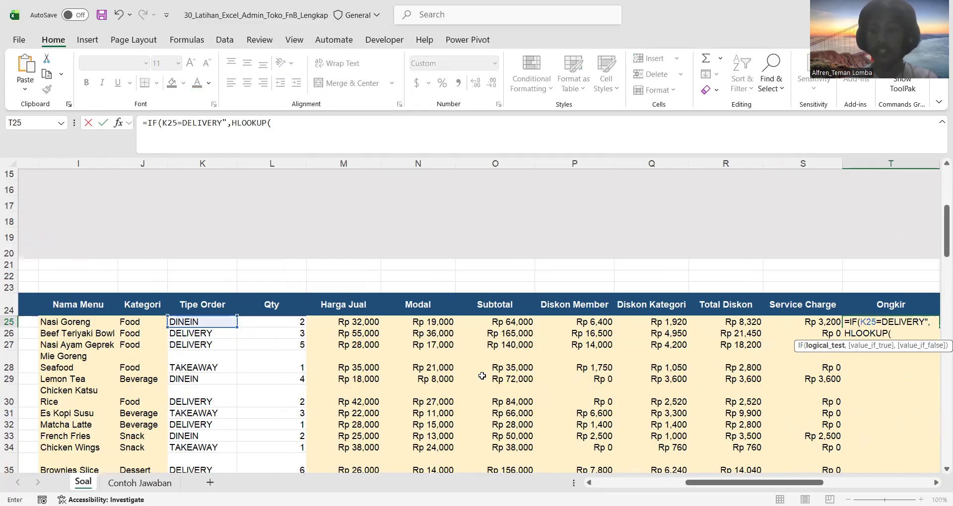
scroll(482, 377, down, 1)
scroll(482, 376, right, 1)
scroll(482, 377, down, 1)
scroll(482, 376, right, 1)
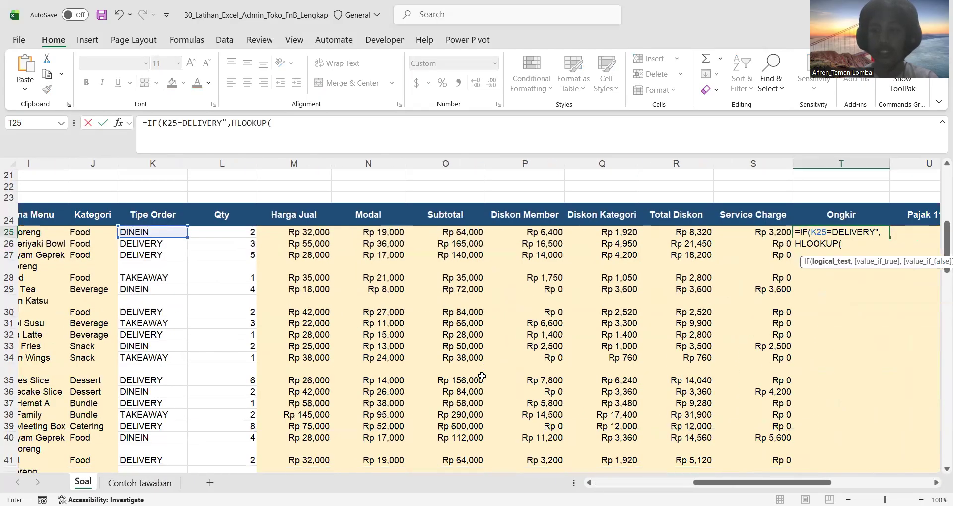
scroll(473, 319, left, 2)
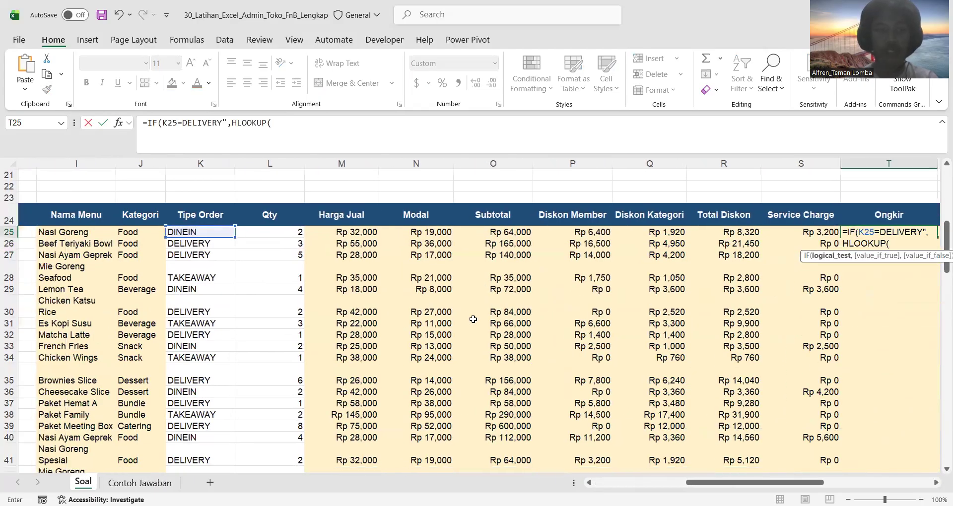
scroll(227, 263, left, 15)
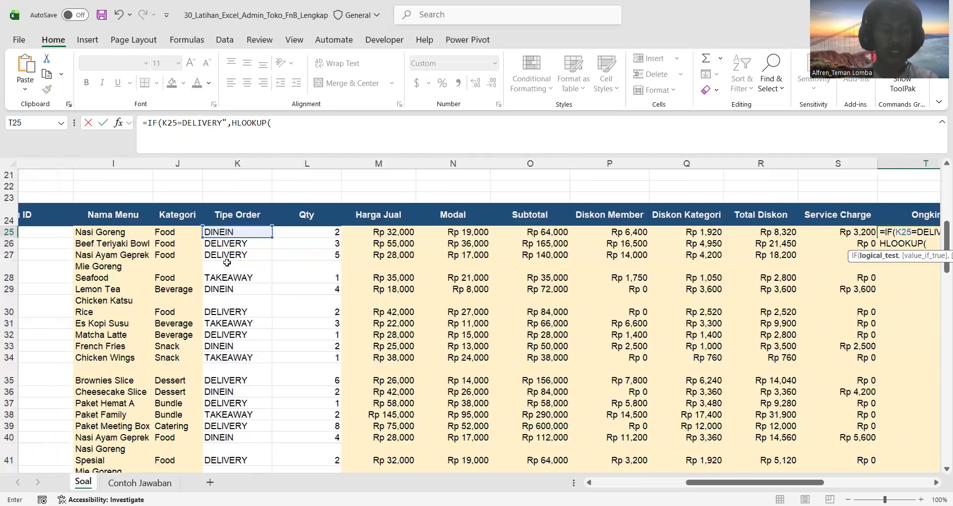
click(188, 232)
text(,)
Set the HLOOKUP table array to the Tabel Ongkir cities and rates, locked as $B$120:$G$121.
scroll(192, 355, down, 20)
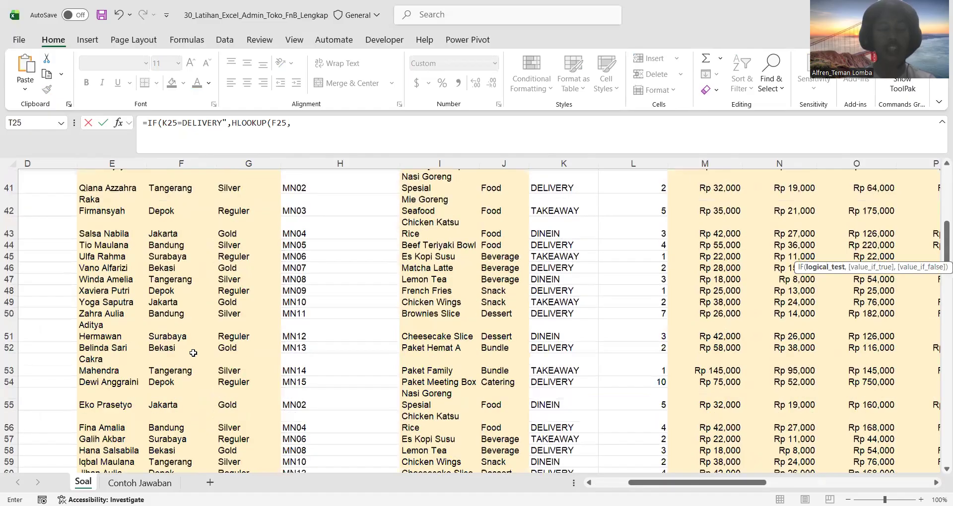
scroll(194, 353, left, 2)
scroll(193, 353, down, 6)
scroll(193, 353, left, 2)
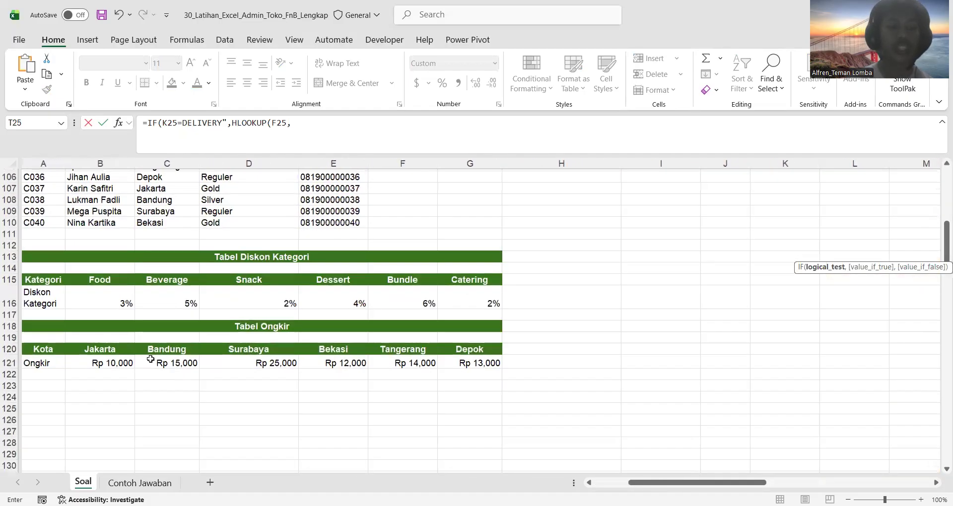
drag(115, 352, 466, 363)
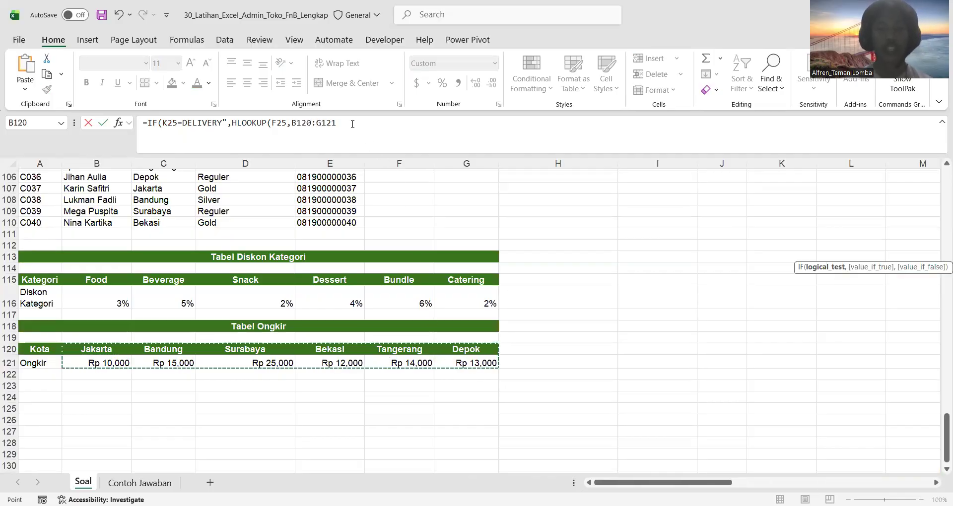
drag(352, 124, 294, 123)
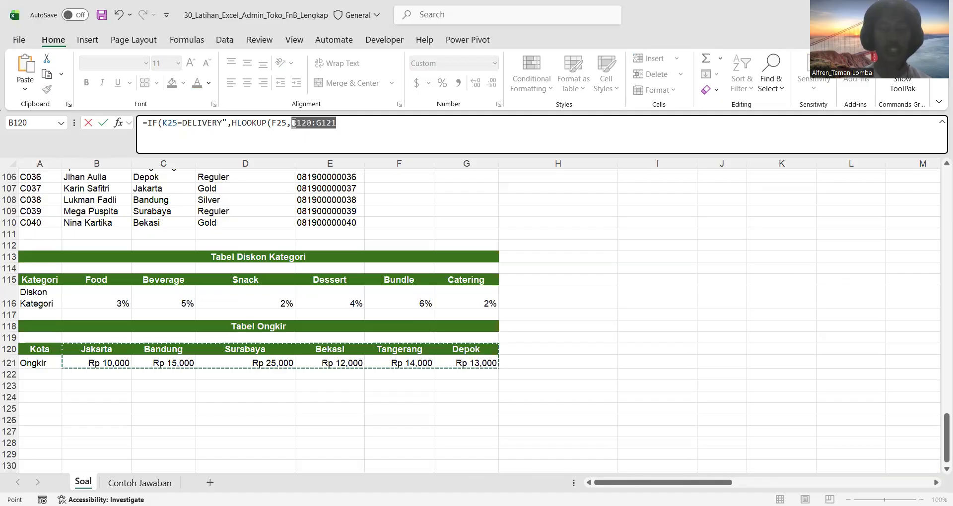
key(F4)
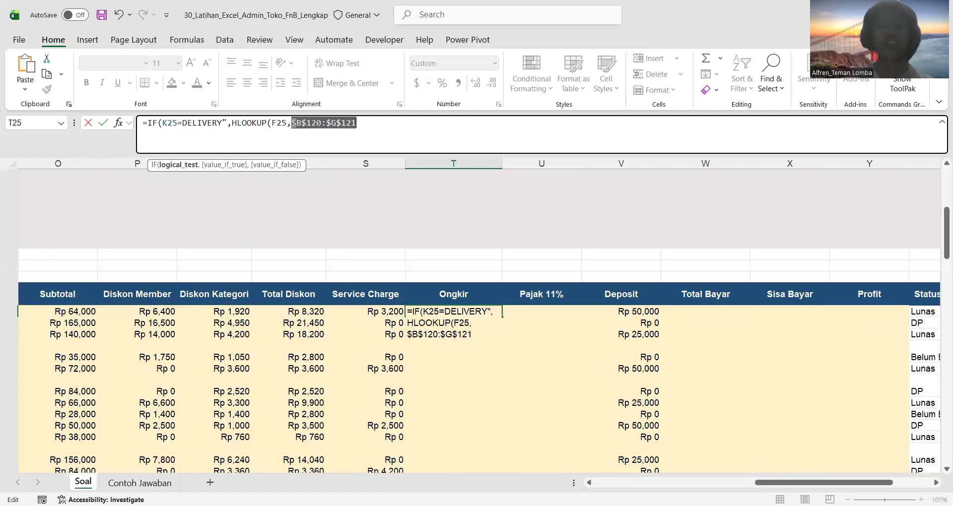
Complete the Ongkir formula with row 2, FALSE and 0 otherwise, accept the proposed quote correction, and fill it down the column.
click(364, 125)
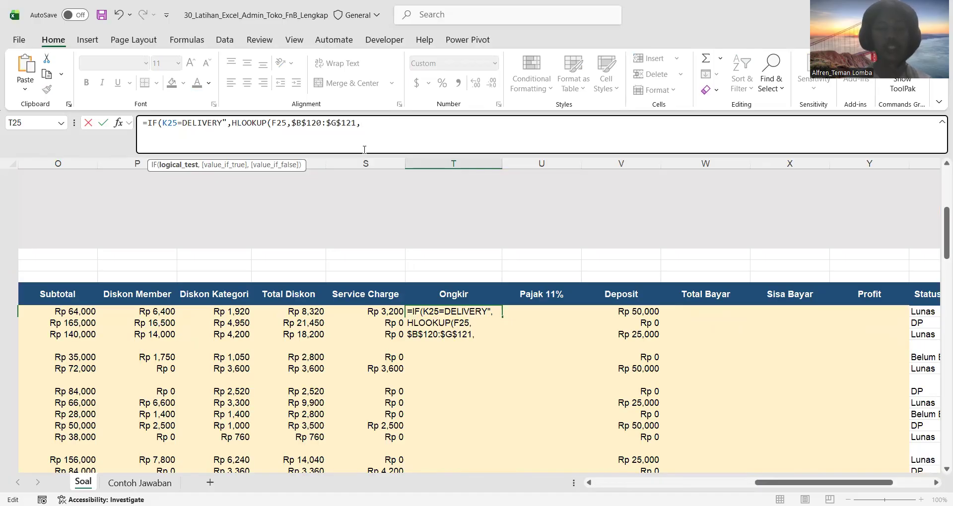
text(,2,FALSE),0)
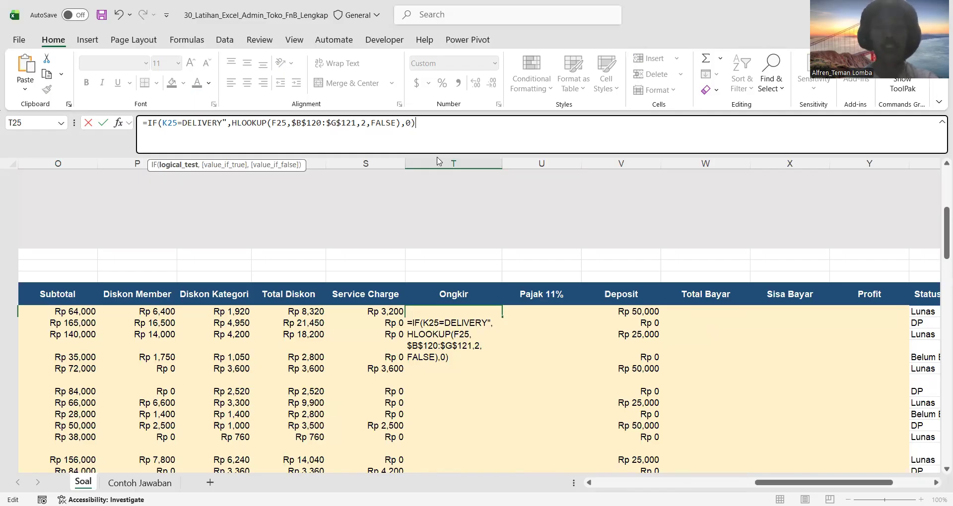
key(Return)
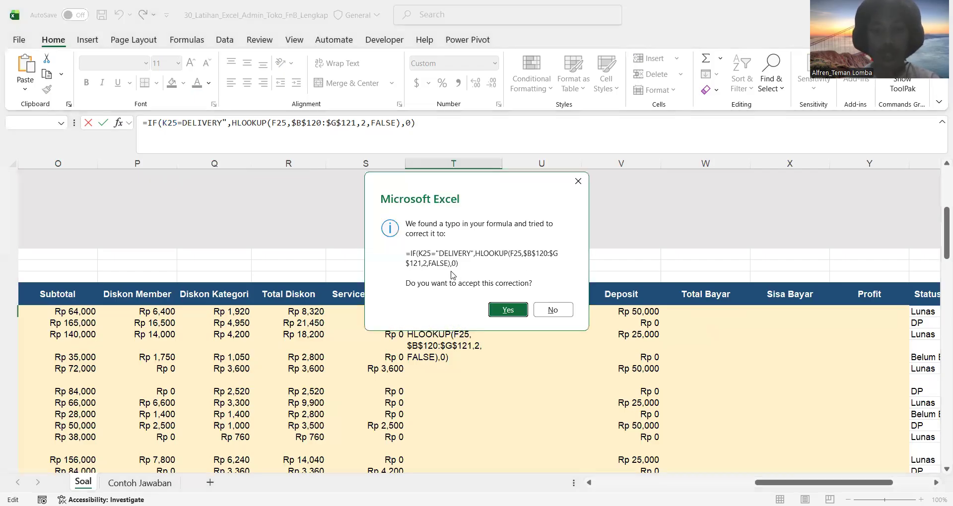
click(507, 311)
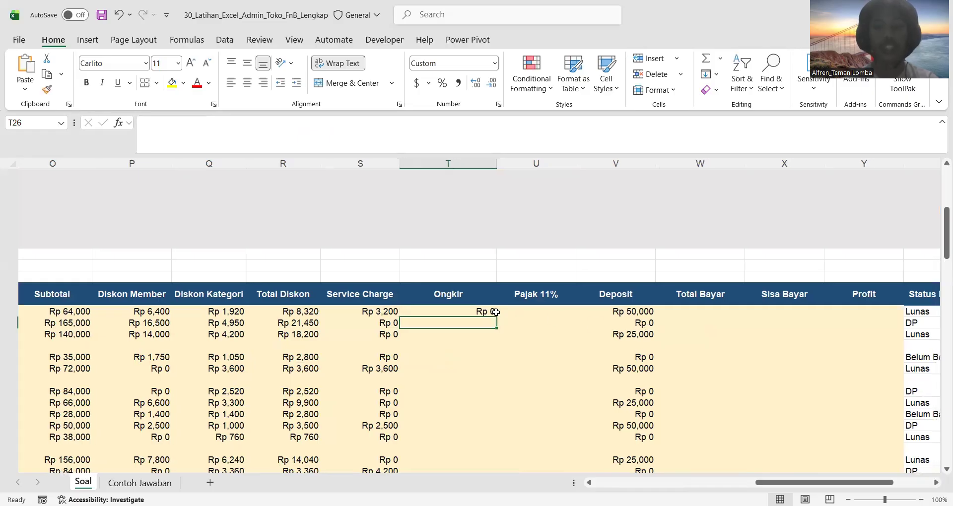
click(490, 311)
double_click(496, 319)
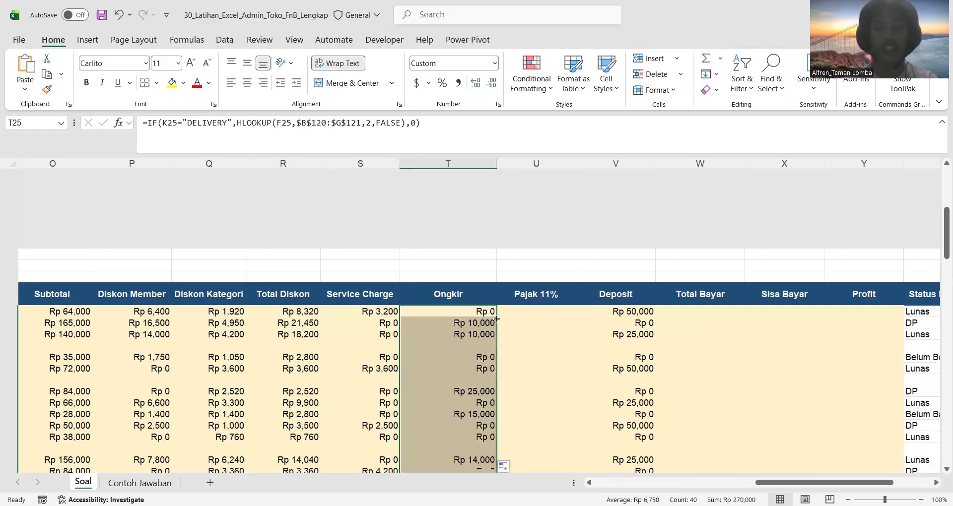
Check the Ongkir and Service Charge results against the Tipe Order and Kota columns.
click(468, 311)
scroll(420, 304, left, 1)
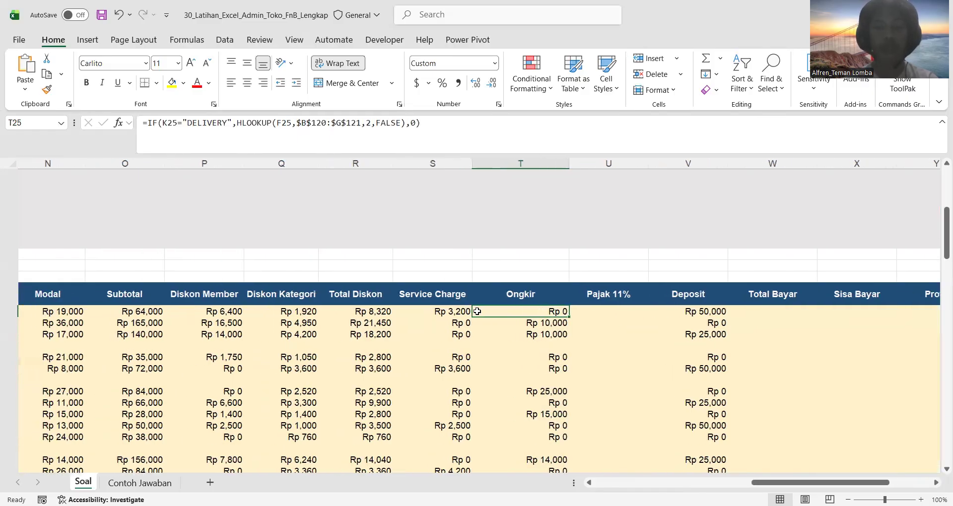
click(420, 309)
scroll(420, 309, left, 5)
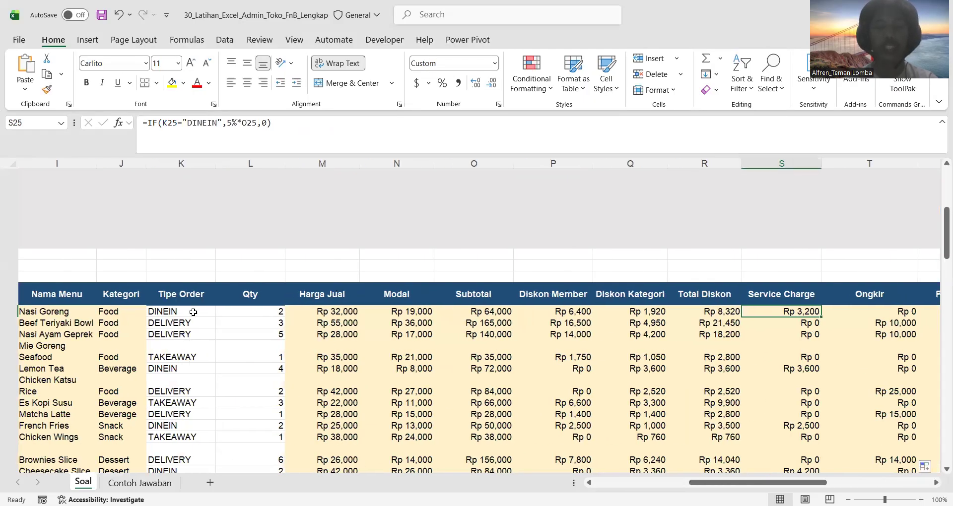
click(192, 324)
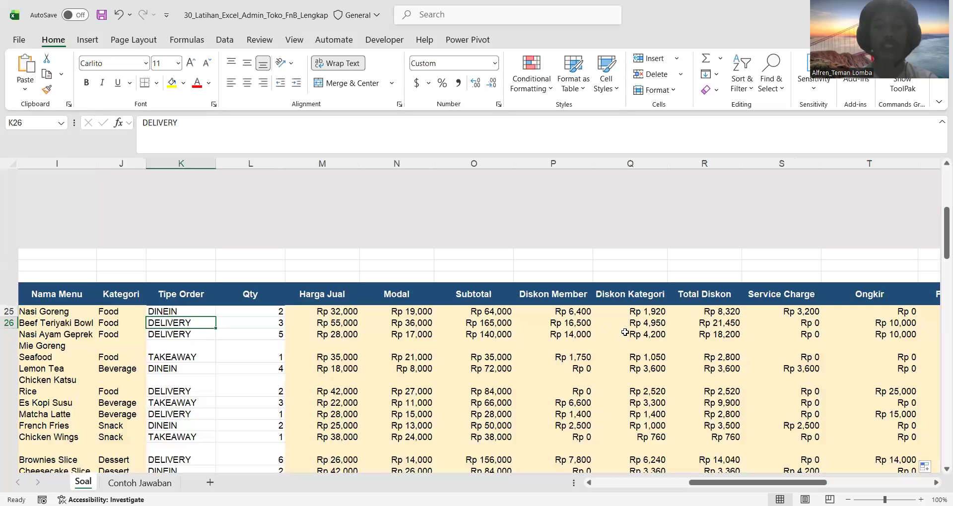
scroll(780, 332, left, 1)
scroll(596, 349, left, 5)
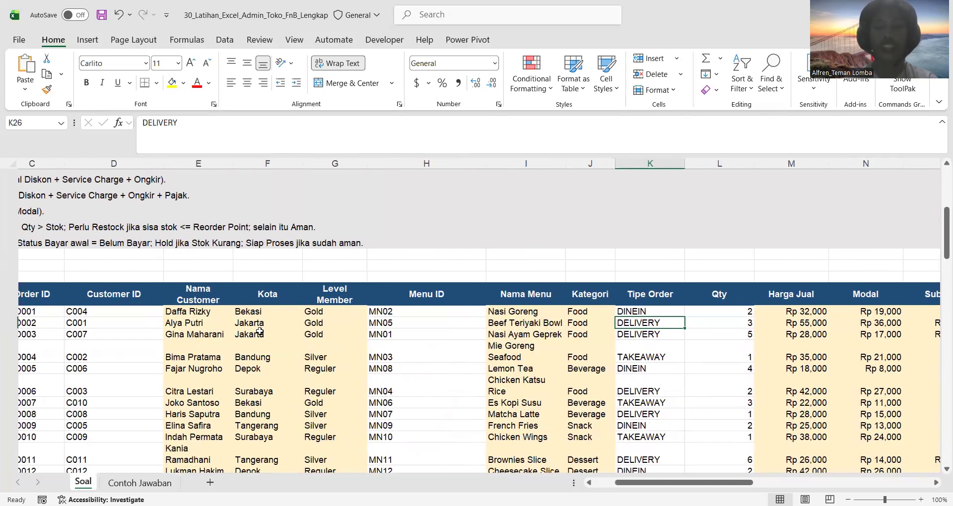
scroll(259, 332, right, 12)
scroll(297, 317, down, 1)
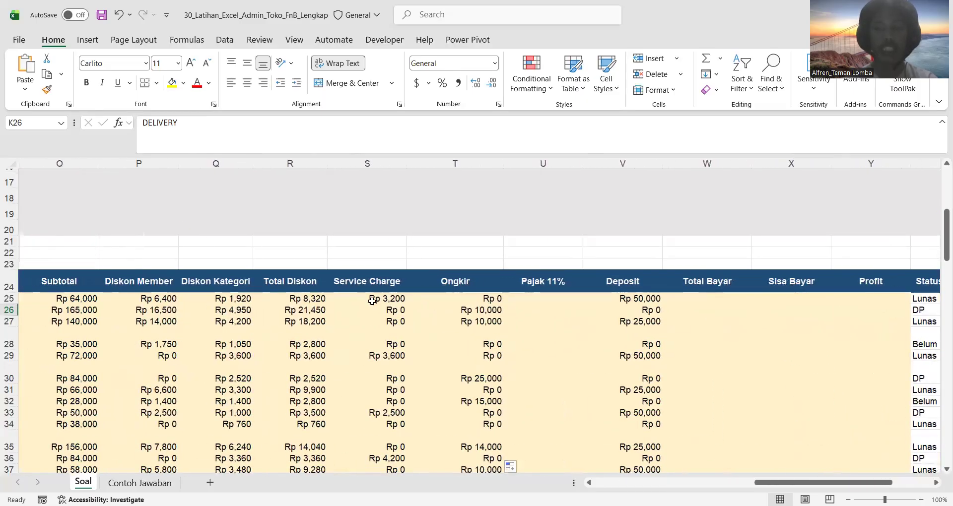
Start the Pajak 11% formula in U25 per instruction 8, as =11%*( followed by Subtotal O25 and a minus sign.
scroll(516, 300, right, 2)
click(557, 298)
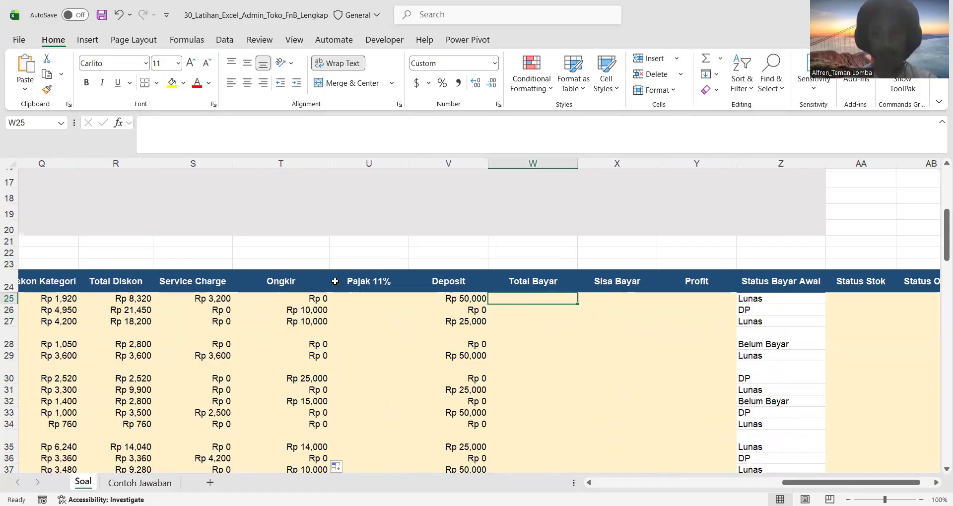
click(397, 300)
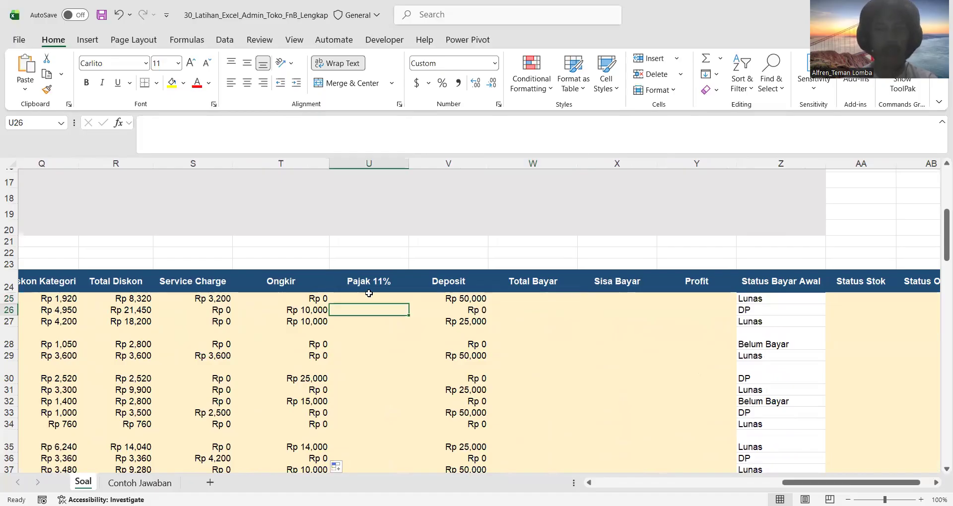
scroll(370, 296, left, 8)
scroll(370, 296, up, 5)
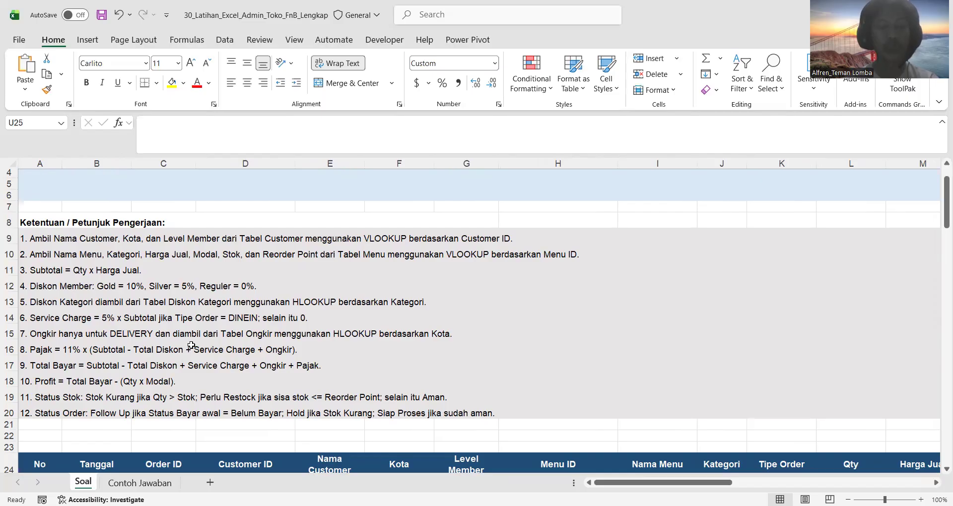
scroll(464, 392, right, 5)
scroll(464, 392, down, 6)
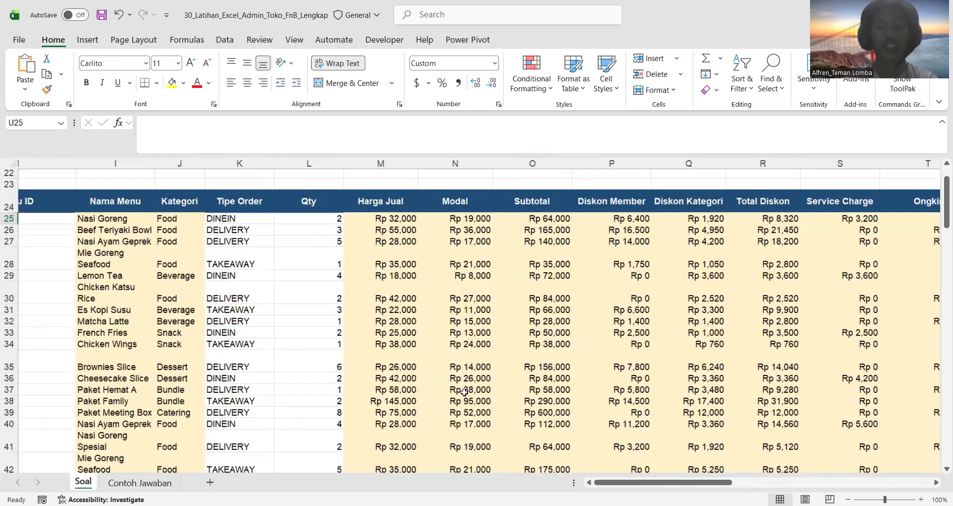
text(=11)
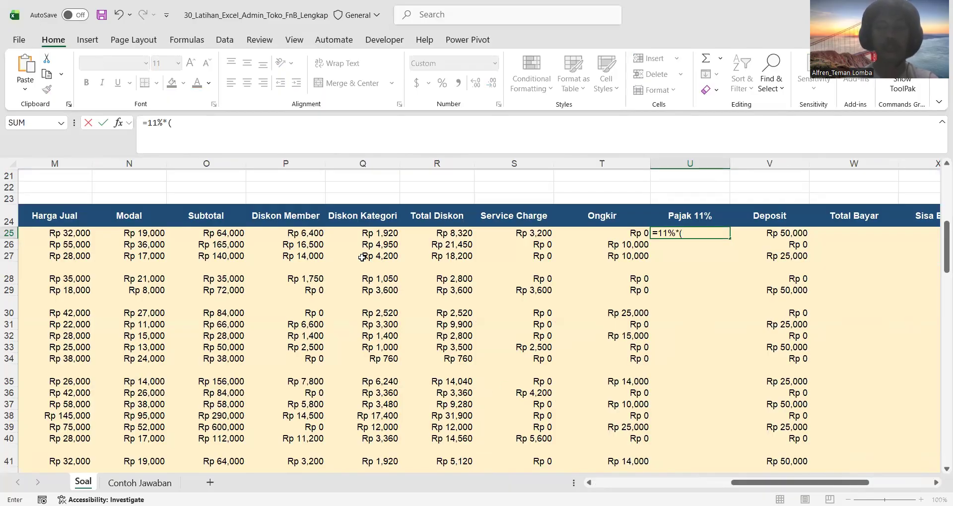
text(%*()
click(236, 233)
text(-)
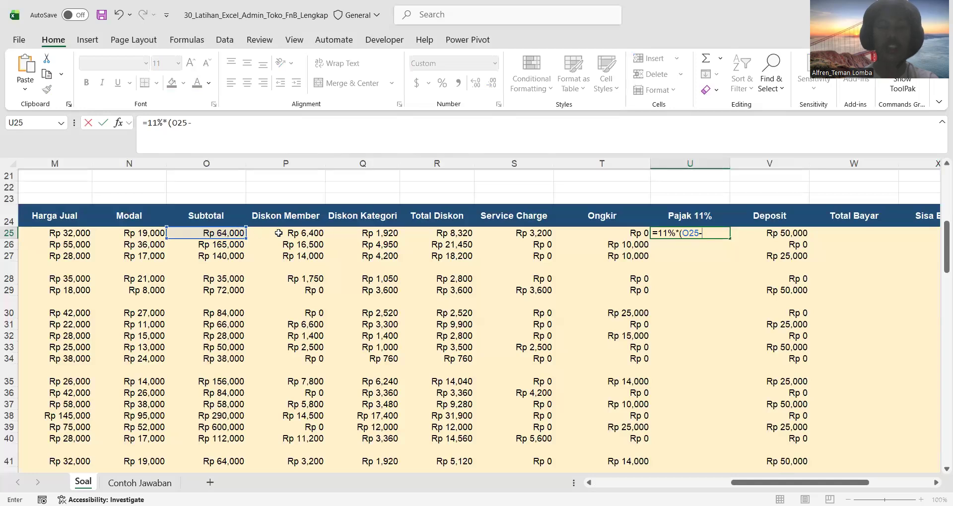
Complete the Pajak formula with R25+S25+T25 inside the parentheses and fill it down the column.
click(440, 233)
text(+)
click(508, 233)
text(+)
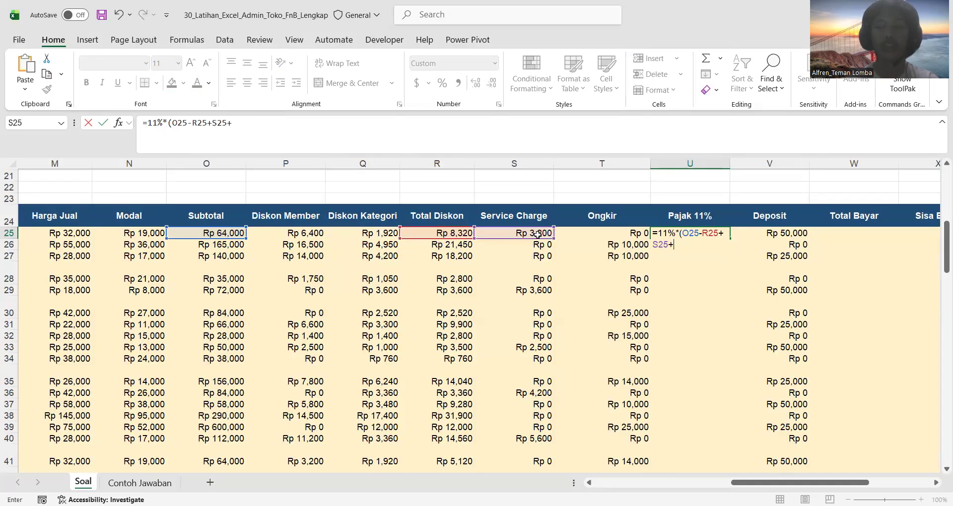
click(580, 235)
text())
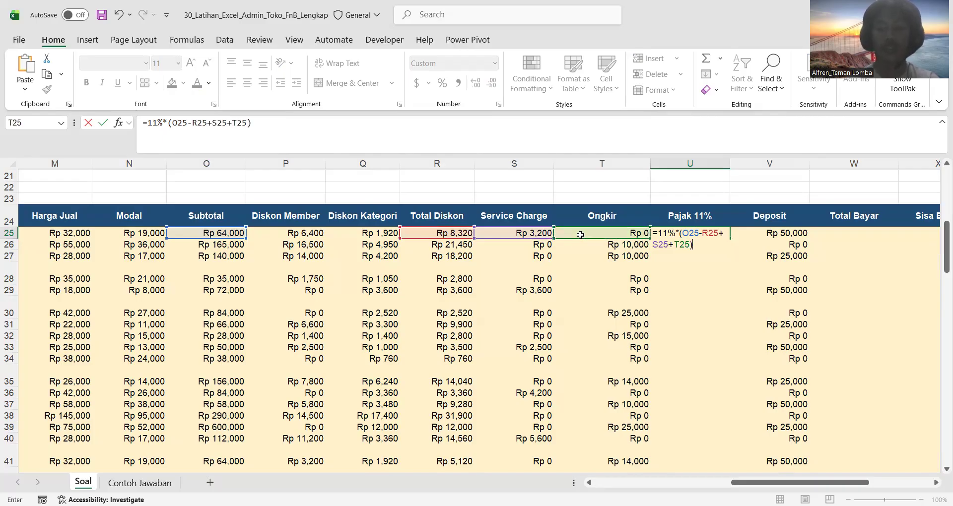
key(Return)
click(693, 230)
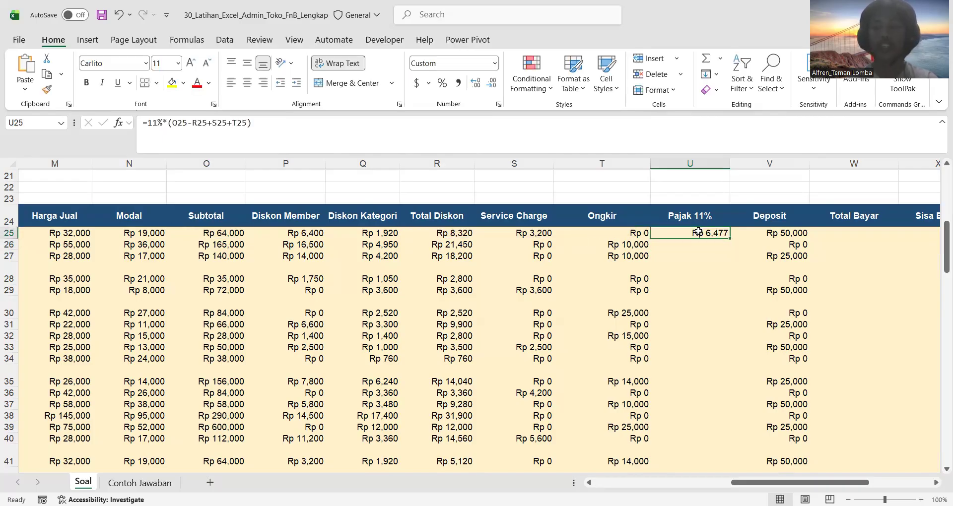
double_click(729, 238)
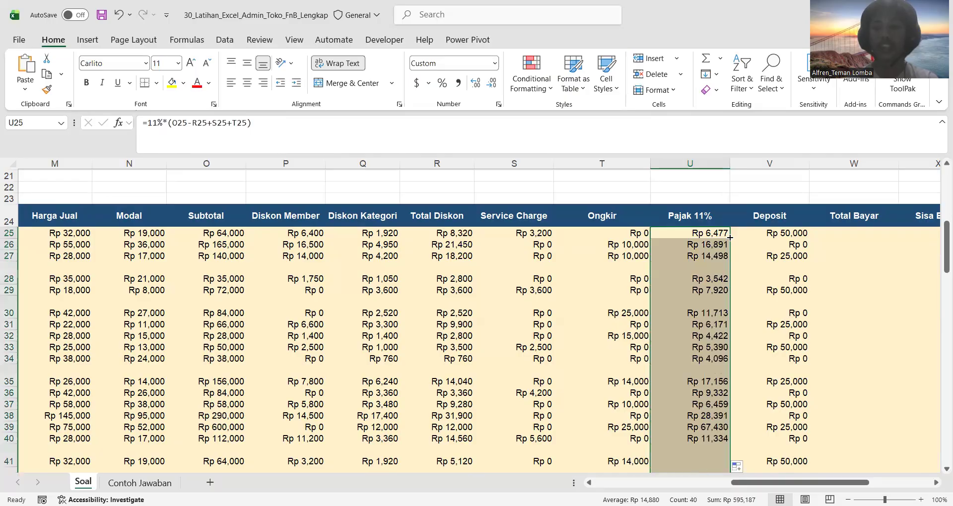
Start the Total Bayar formula in W25 per instruction 9, as Subtotal O25 minus Total Diskon R25.
drag(853, 231, 774, 360)
click(854, 233)
scroll(449, 228, left, 6)
scroll(449, 229, up, 4)
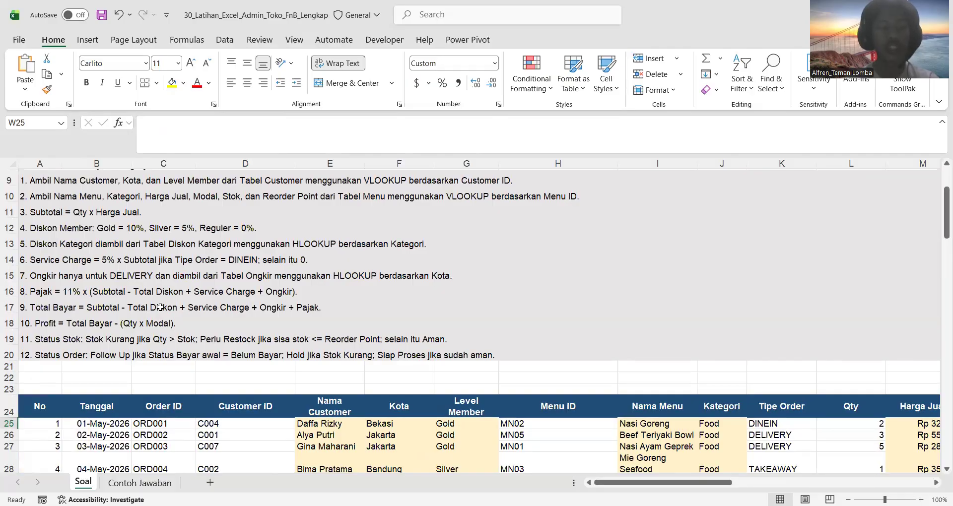
scroll(432, 337, down, 4)
scroll(432, 337, right, 8)
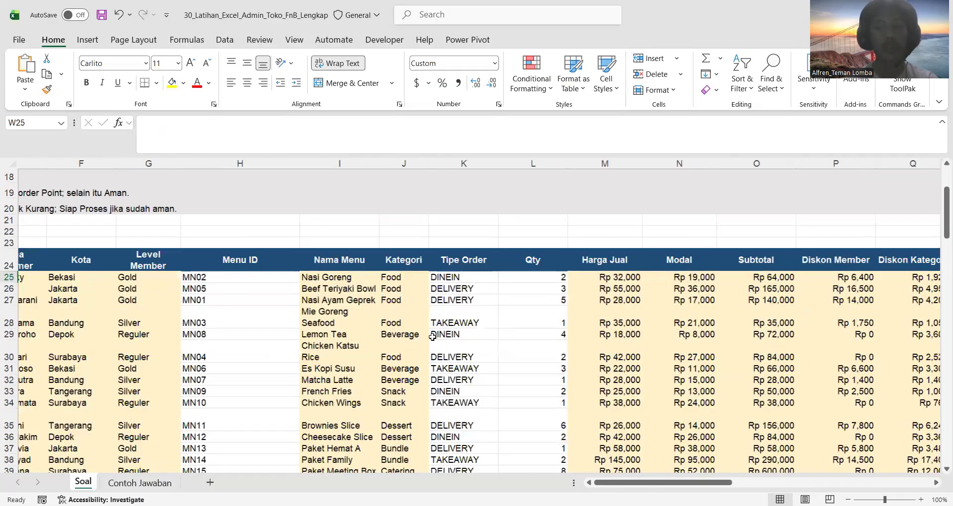
text(=)
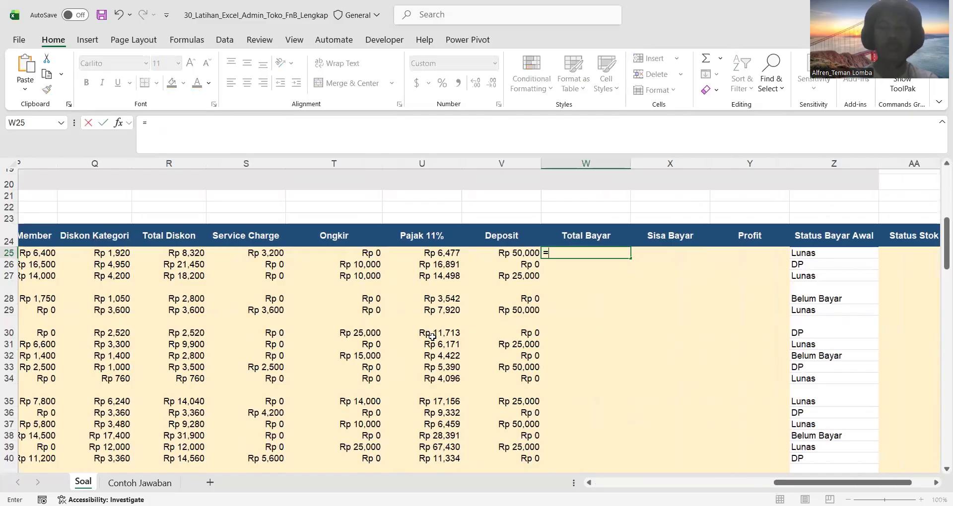
scroll(134, 252, left, 2)
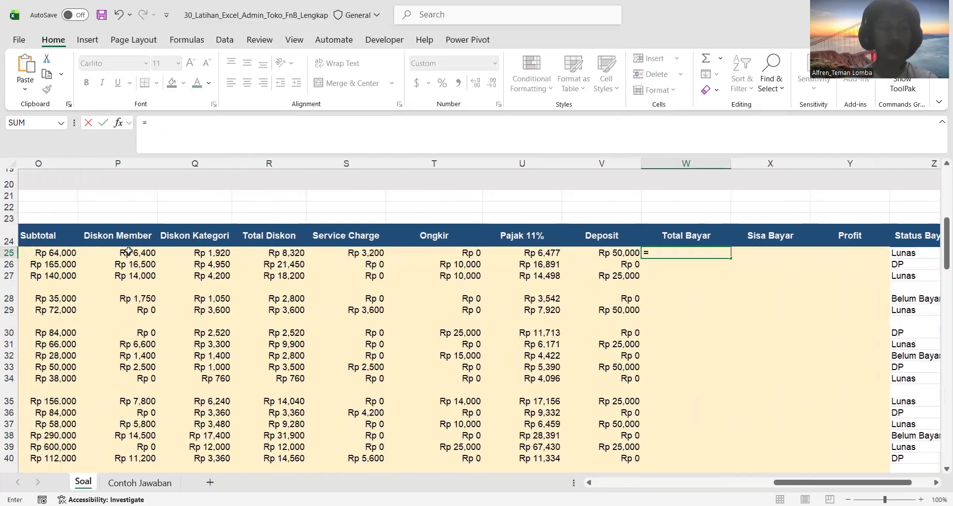
click(70, 252)
text(-)
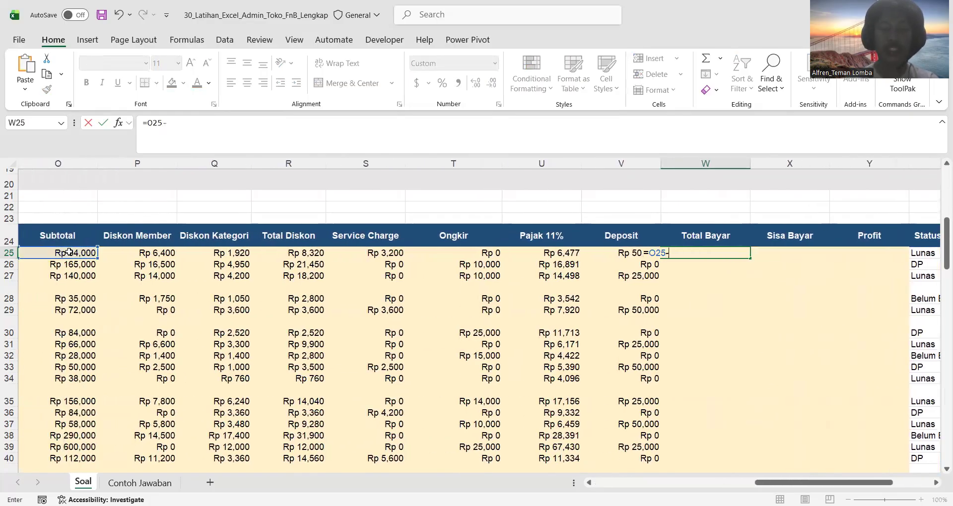
click(298, 255)
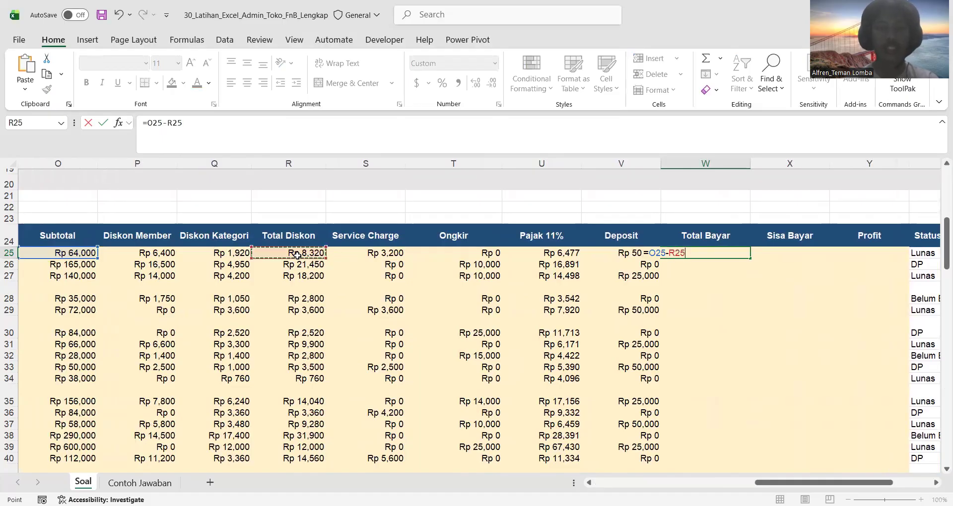
Complete the Total Bayar formula by adding Service Charge S25, Ongkir T25 and Pajak U25, and fill it down the column.
text(+)
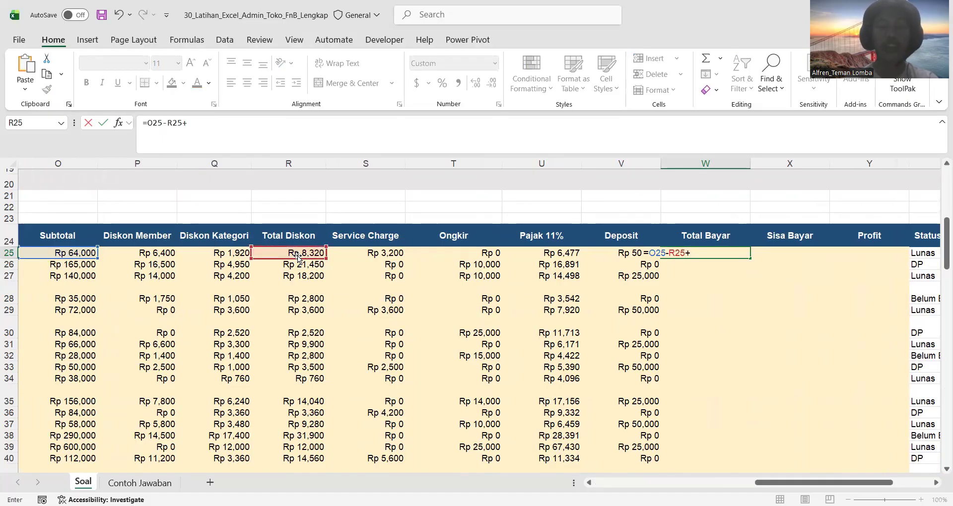
click(354, 254)
text(+)
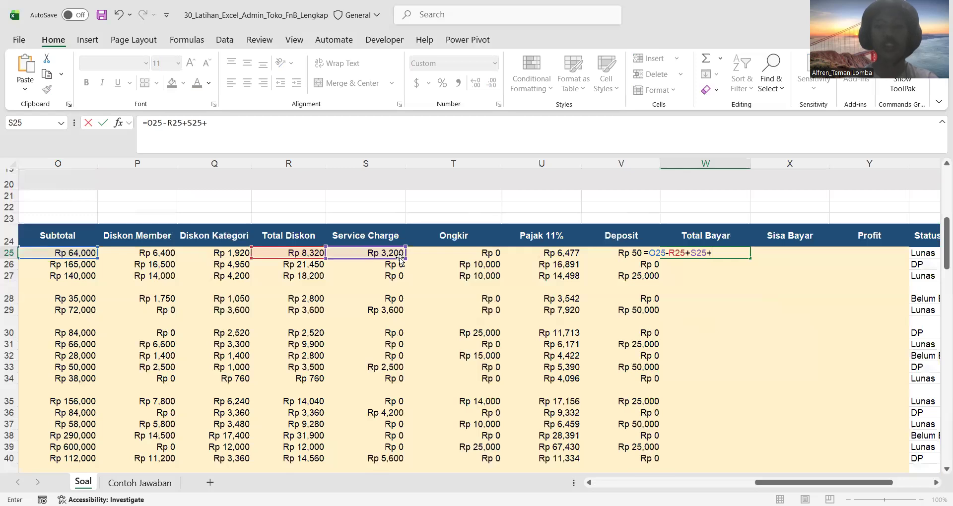
click(431, 261)
click(452, 254)
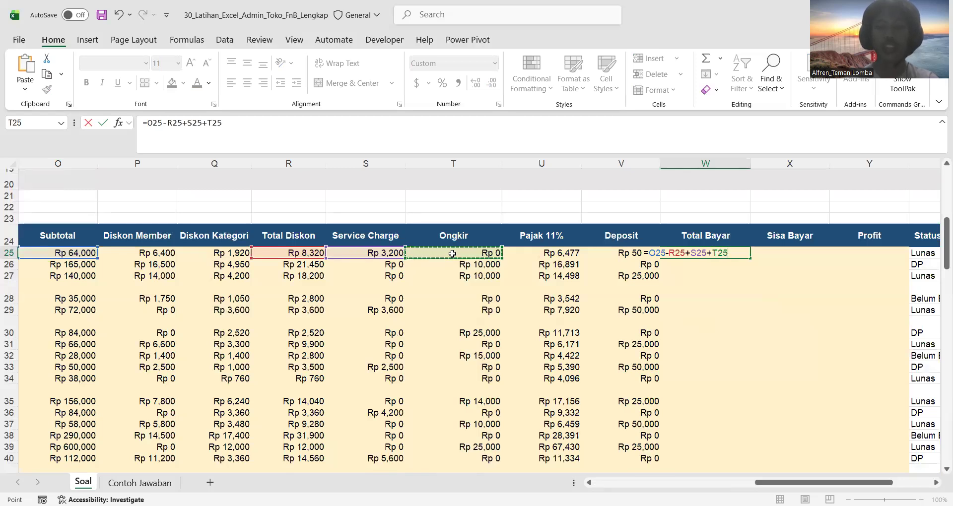
text(+)
click(527, 254)
key(Return)
scroll(571, 298, right, 2)
click(623, 254)
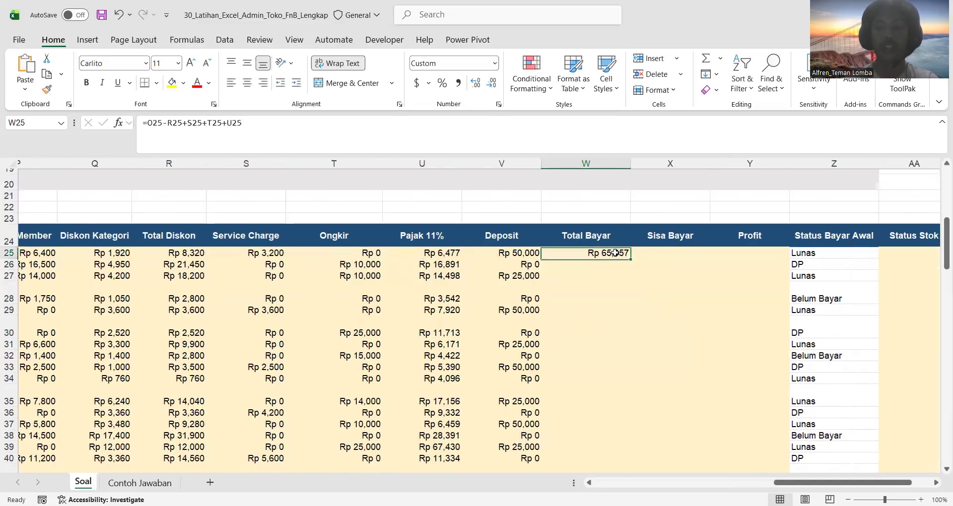
double_click(629, 259)
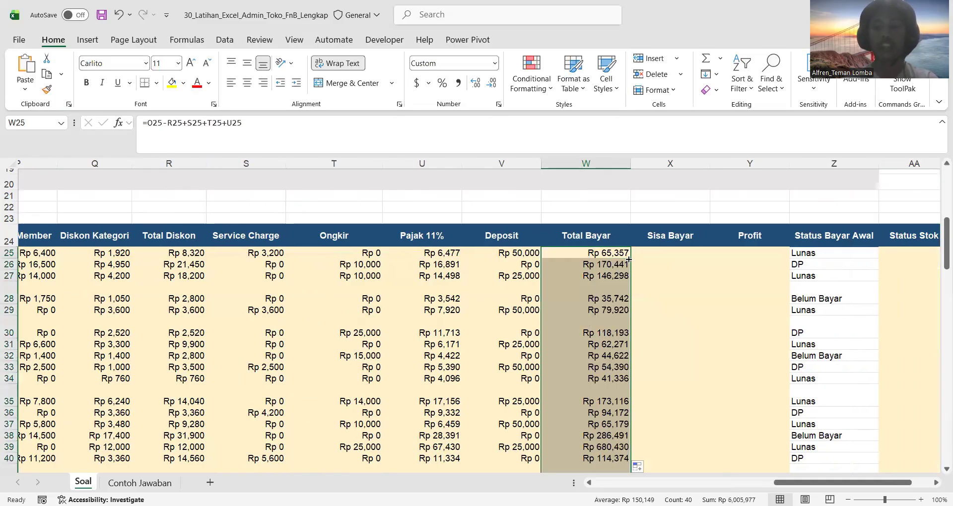
Select the first Sisa Bayar cell, X25, and look through the Ketentuan instructions for a rule covering that column.
click(649, 252)
scroll(389, 219, left, 6)
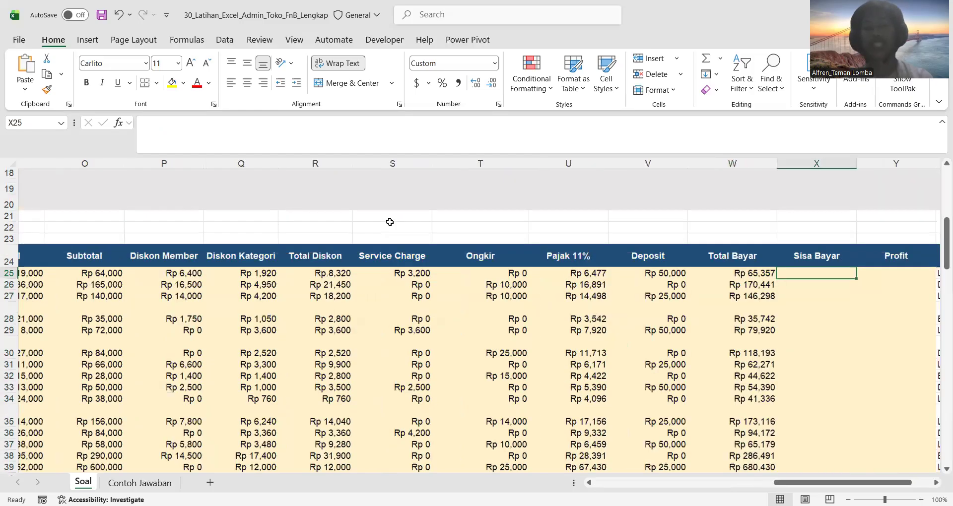
scroll(389, 219, up, 2)
scroll(240, 234, left, 5)
scroll(239, 233, up, 4)
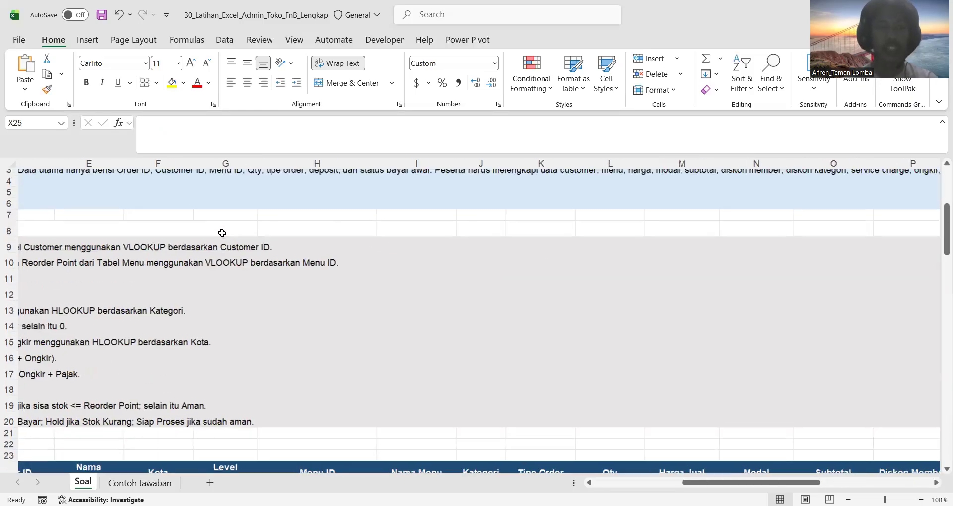
scroll(222, 233, left, 1)
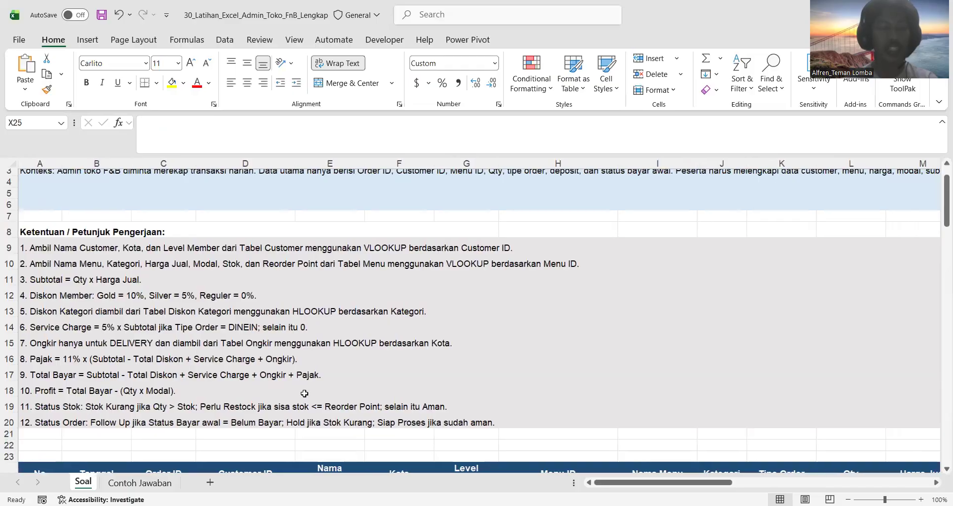
scroll(305, 392, down, 8)
scroll(304, 392, right, 10)
scroll(304, 393, up, 2)
scroll(304, 394, right, 2)
scroll(305, 394, up, 1)
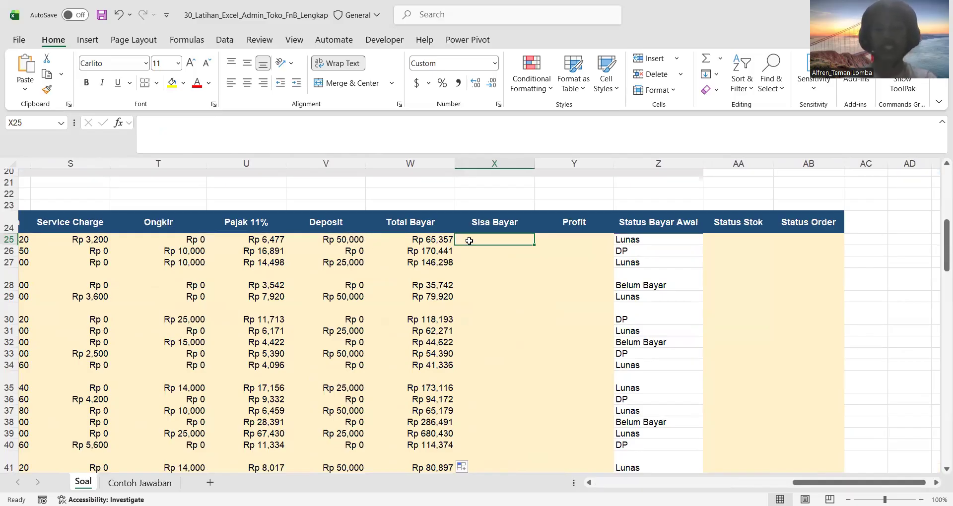
Calculate Sisa Bayar in X25 as Deposit minus Total Bayar, =V25-W25, and fill it down the column.
text(=)
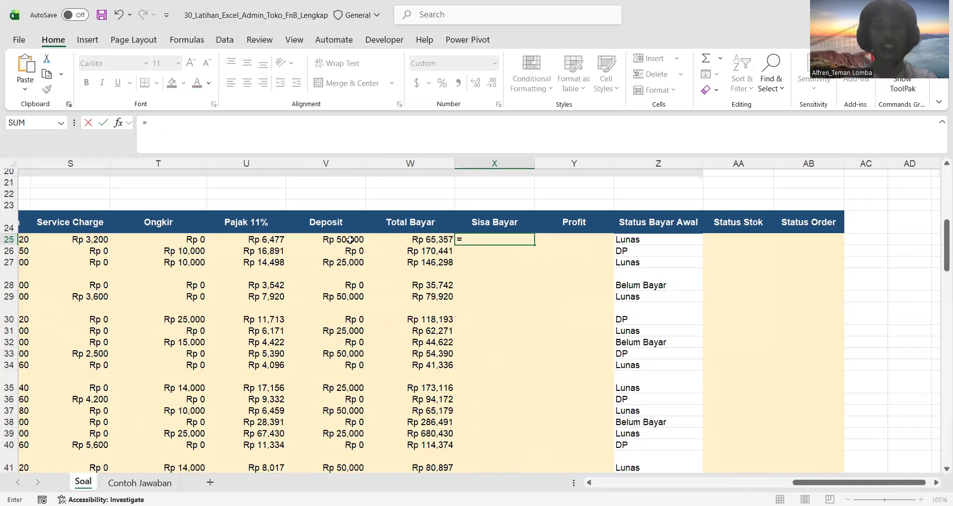
click(349, 240)
text(-)
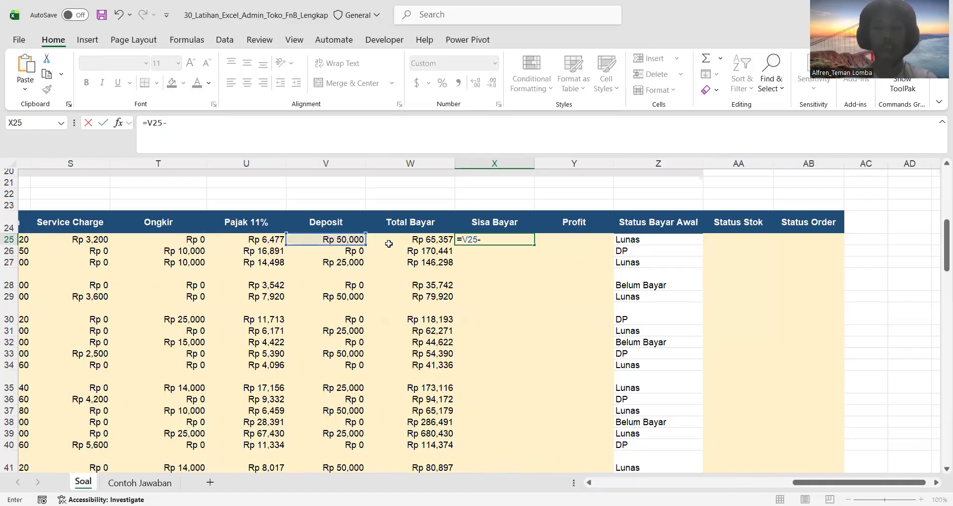
click(404, 240)
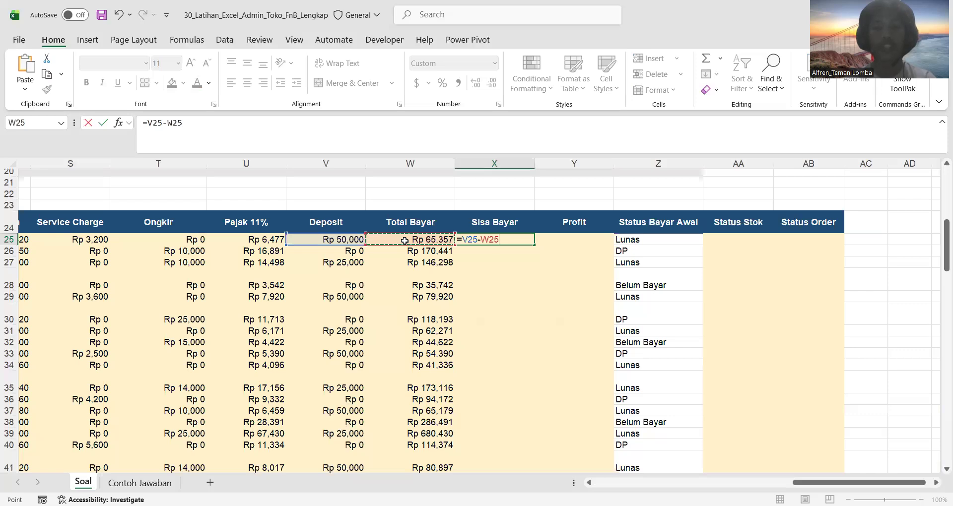
key(ctrl+Return)
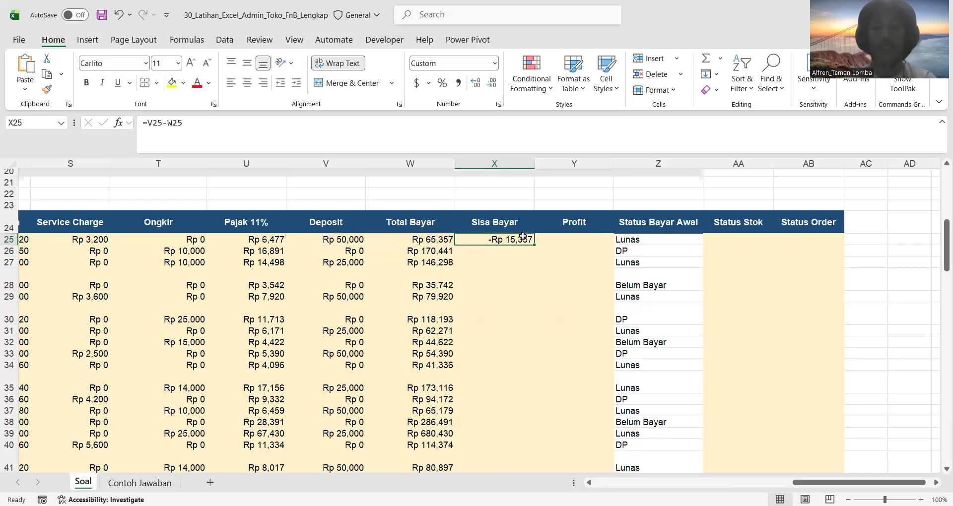
double_click(535, 244)
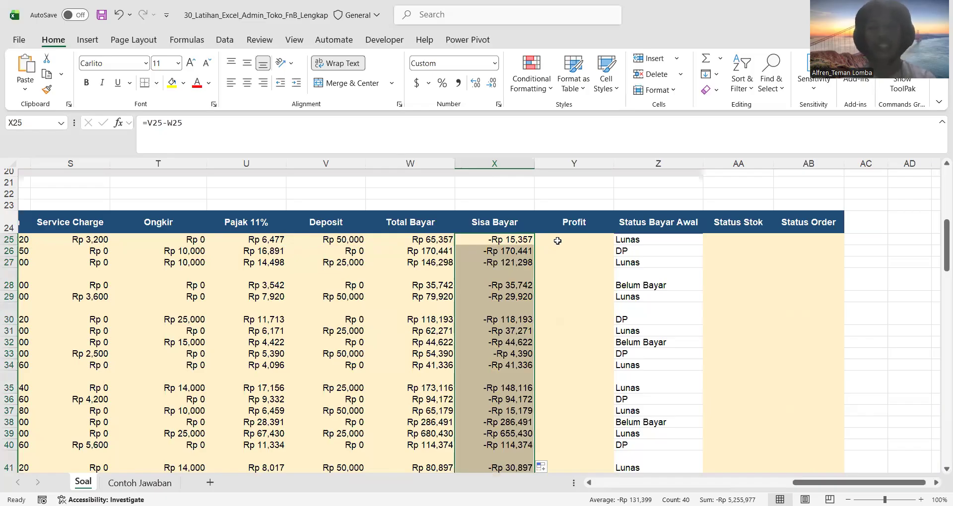
click(489, 251)
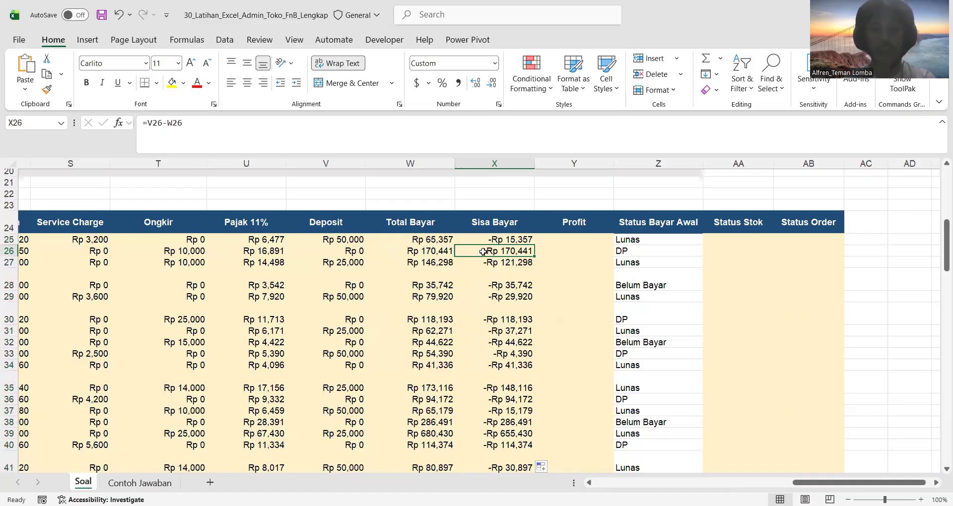
Start the Profit formula in Y25 per instruction 10, with Total Bayar W25 as its first term.
click(567, 241)
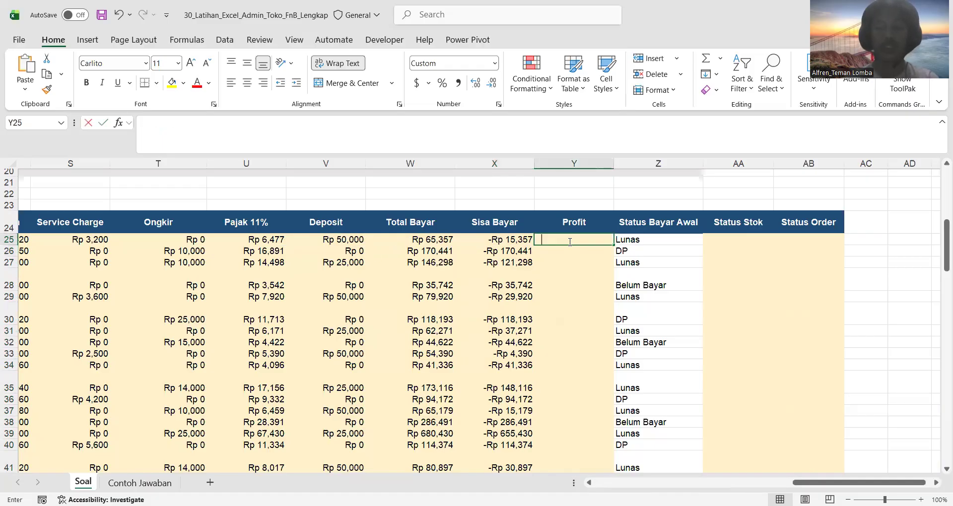
text(=)
scroll(228, 278, left, 10)
scroll(228, 278, up, 3)
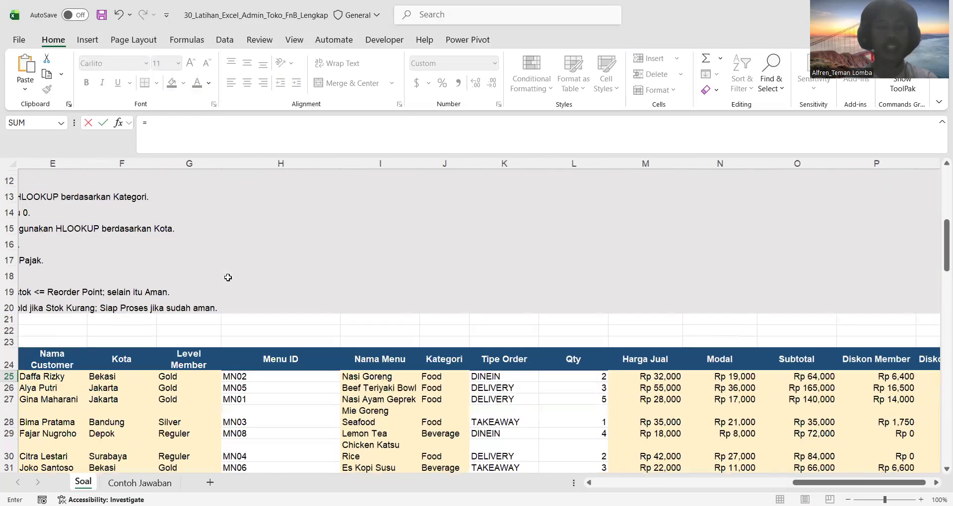
scroll(228, 278, left, 2)
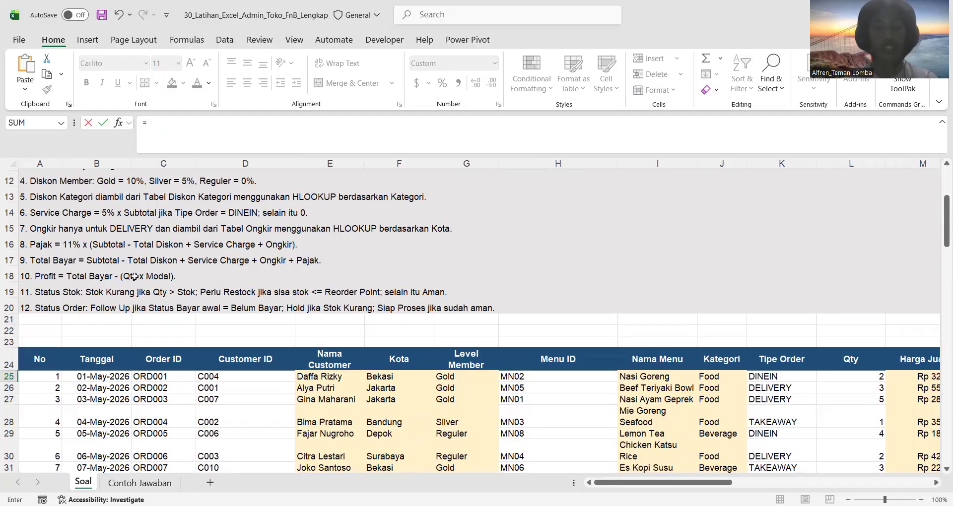
scroll(590, 324, right, 10)
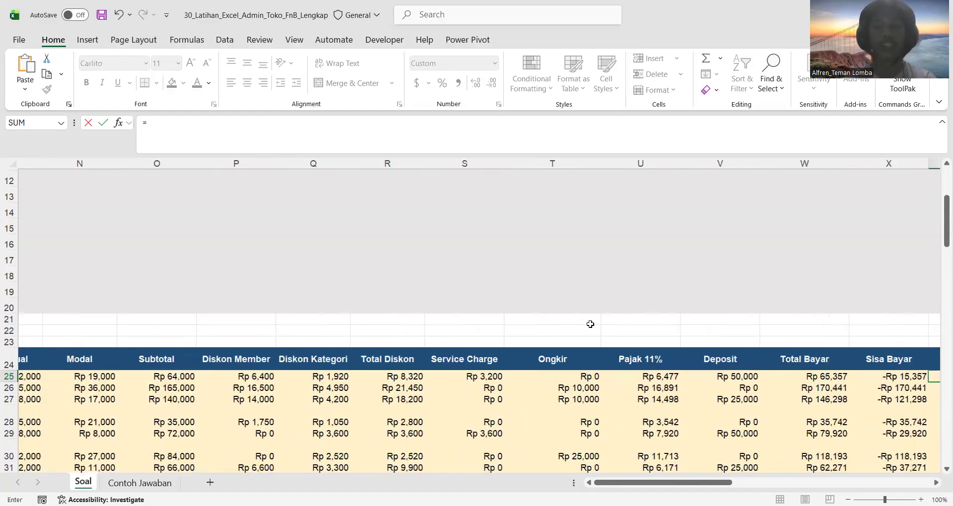
scroll(590, 324, left, 2)
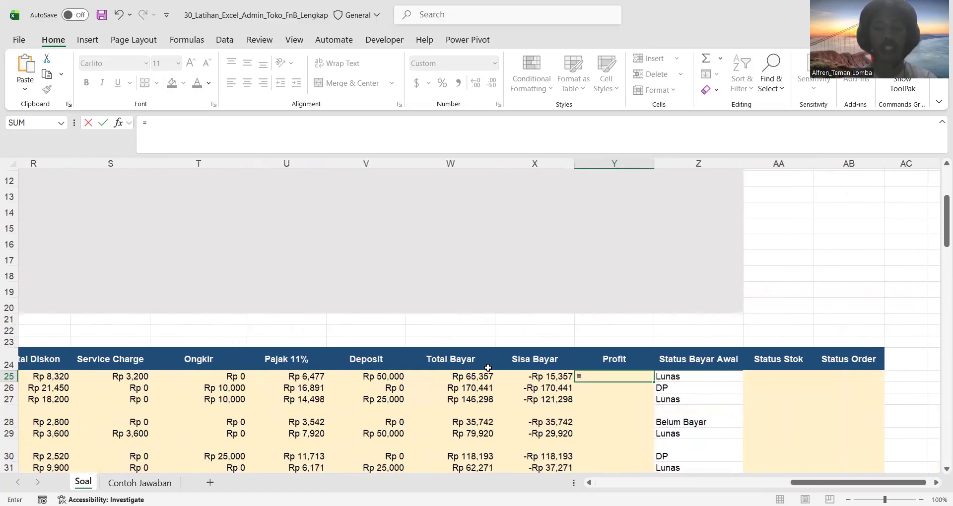
scroll(320, 334, left, 6)
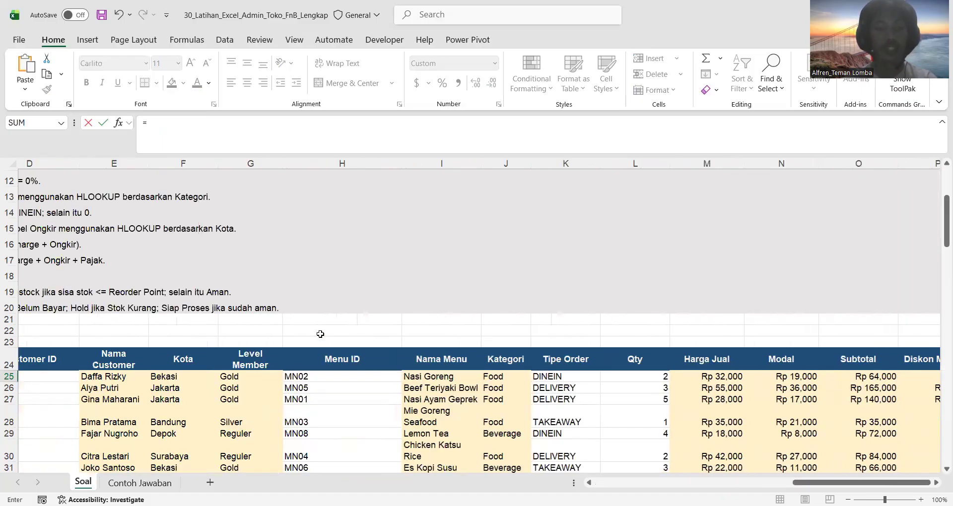
scroll(320, 334, right, 8)
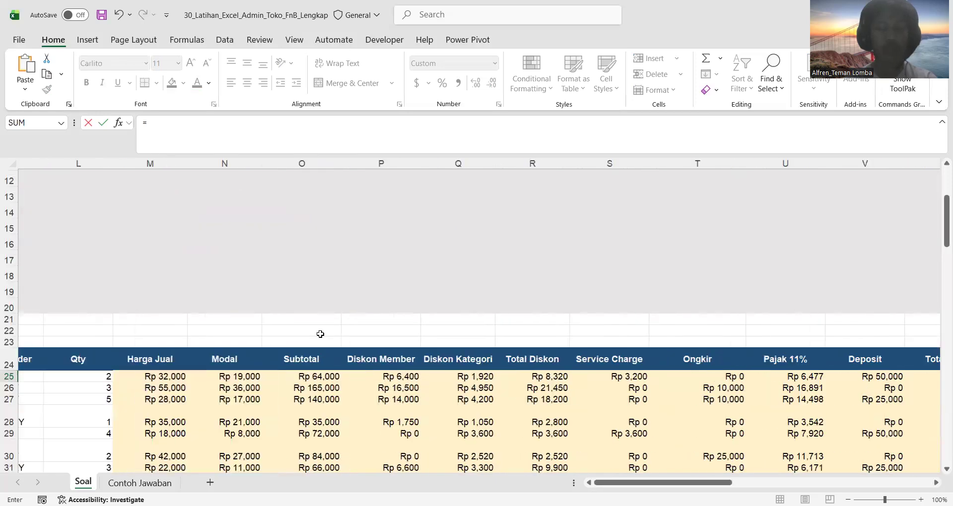
scroll(320, 334, down, 1)
click(567, 365)
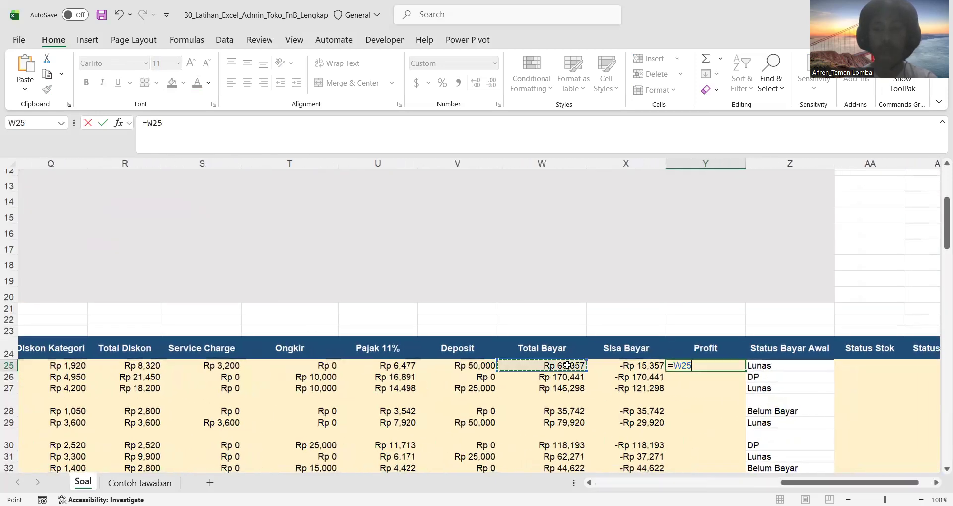
Complete the Profit formula in Y25 by subtracting Qty L25 times Modal N25 in parentheses.
text(-()
scroll(363, 371, left, 3)
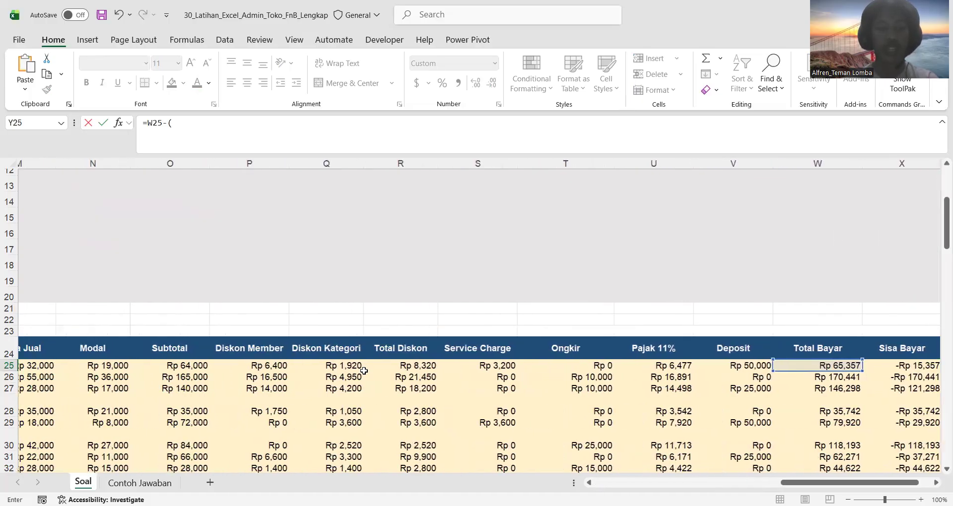
scroll(364, 371, left, 2)
click(117, 368)
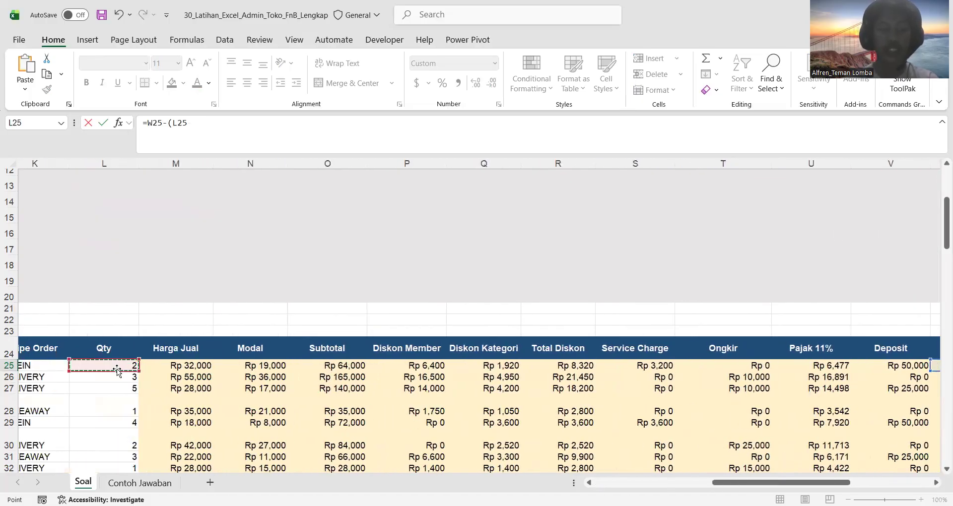
text(*)
click(241, 365)
key(Return)
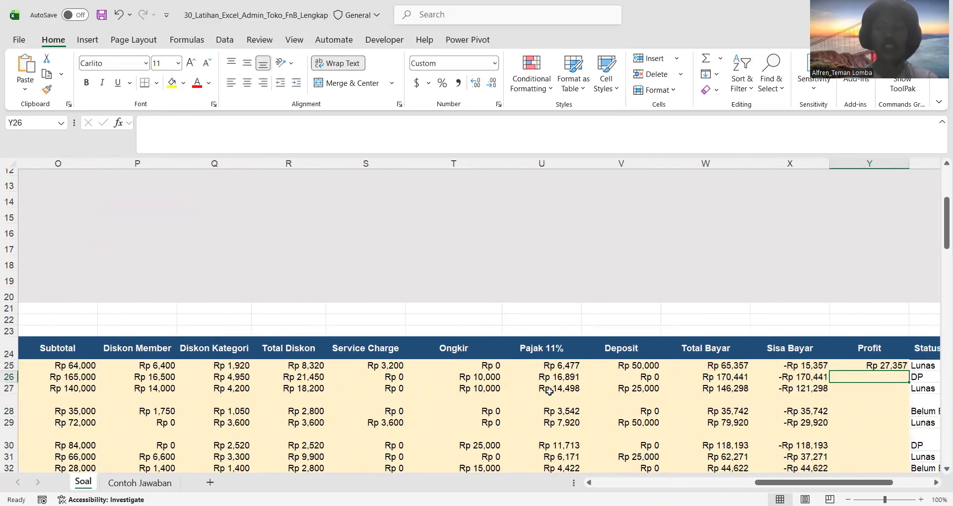
Fill the Profit formula from Y25 down the whole column and check the filled rows.
scroll(550, 392, right, 2)
click(685, 366)
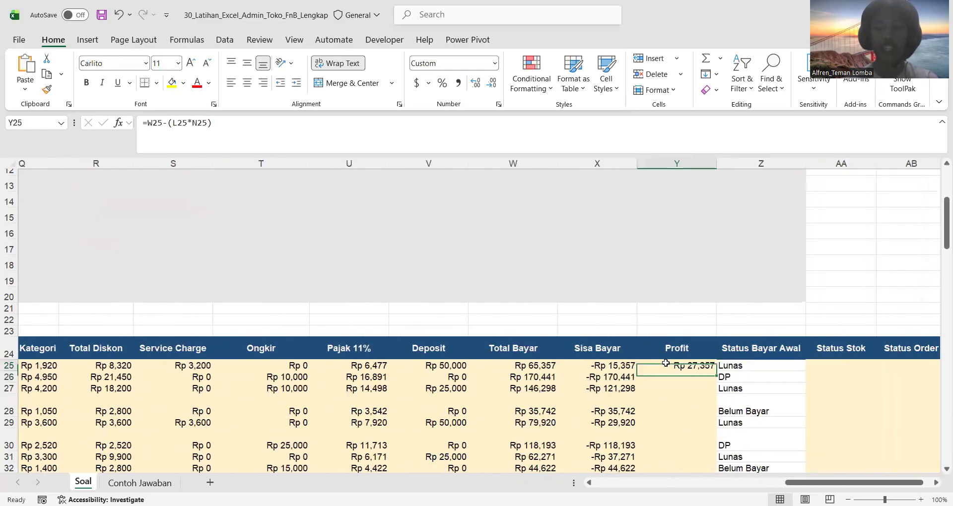
double_click(715, 369)
scroll(715, 373, down, 2)
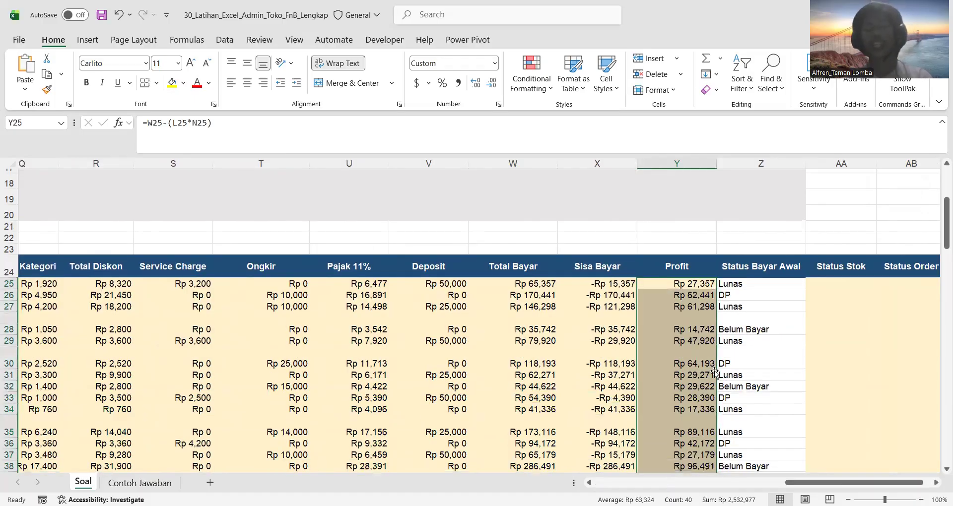
scroll(715, 373, down, 5)
scroll(715, 374, up, 4)
Select the first Status Stok cell, AA25, and read instruction 11 for its conditions.
scroll(715, 374, right, 2)
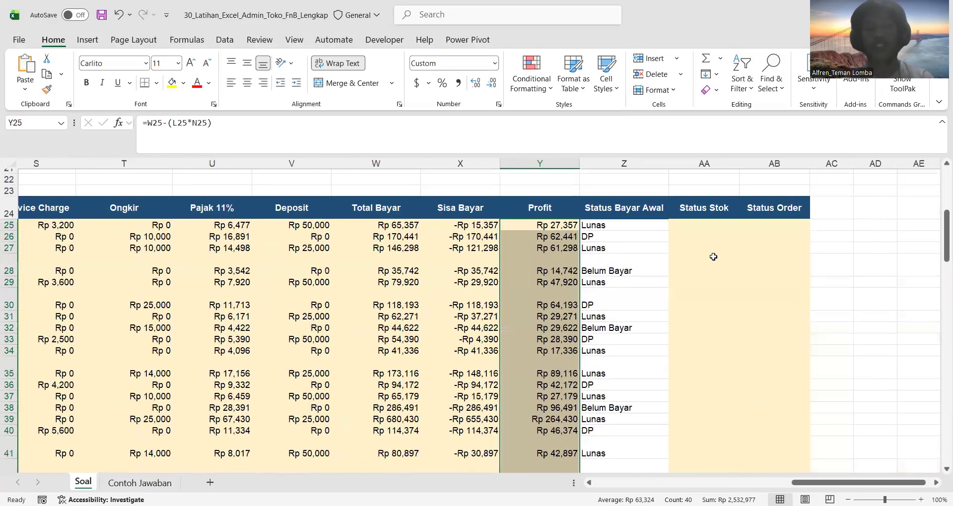
click(701, 227)
scroll(351, 265, left, 5)
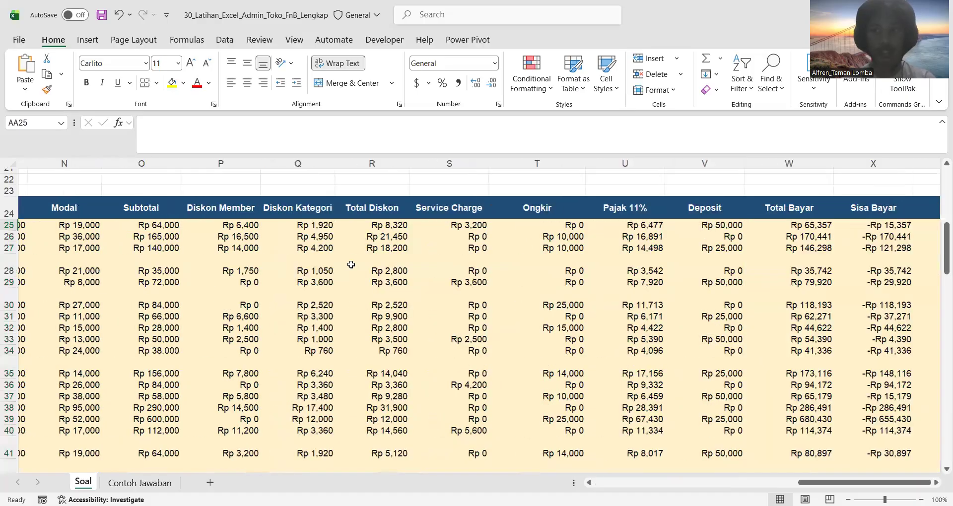
scroll(351, 208, left, 5)
scroll(130, 208, up, 2)
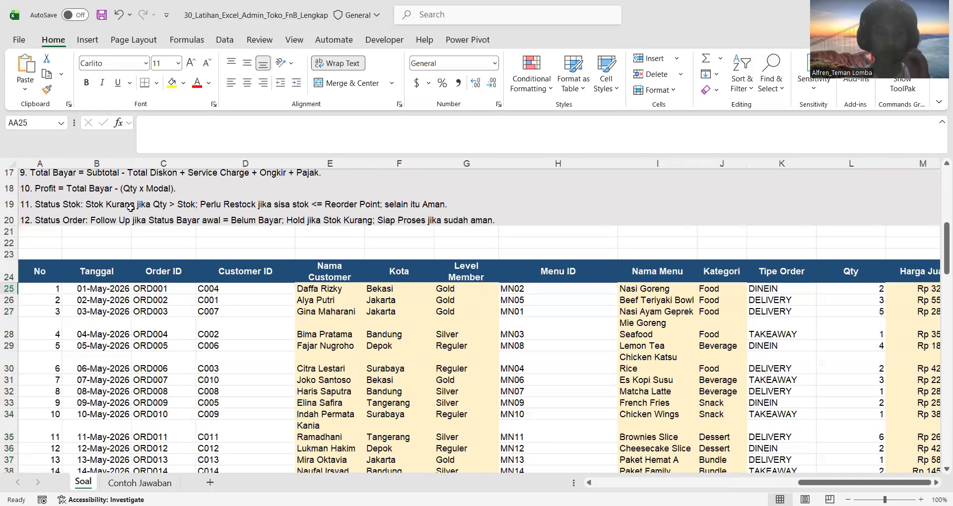
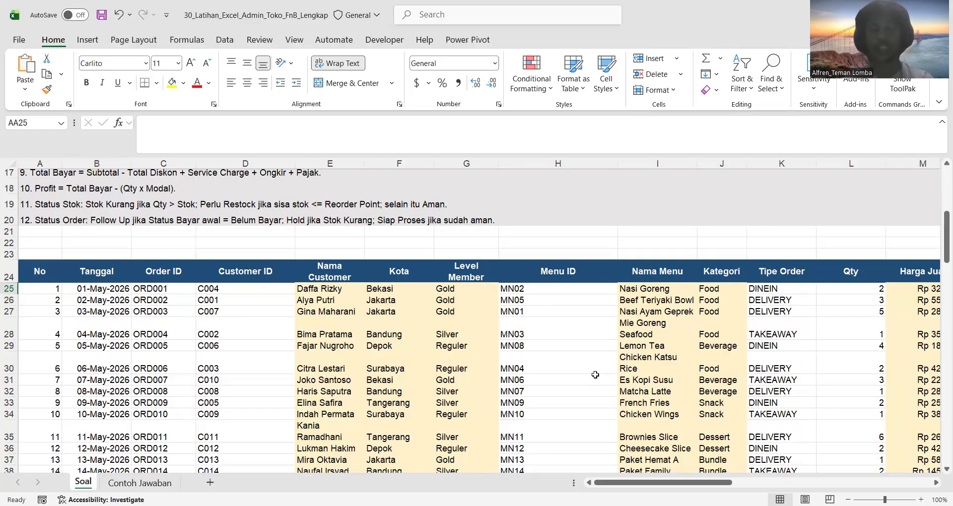
Start the Status Stok formula in AA25 with an IF testing whether Qty L25 is greater than a stock value.
scroll(595, 375, right, 15)
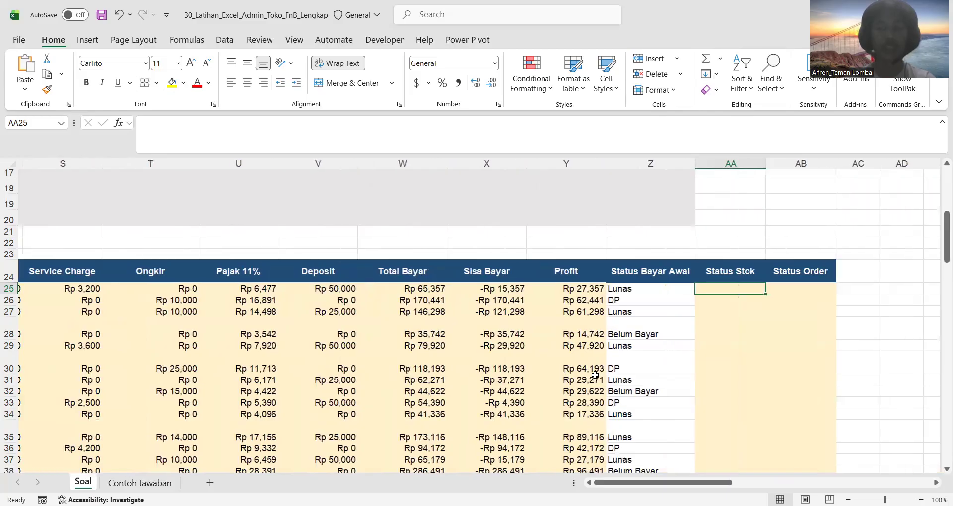
scroll(595, 375, right, 1)
text(=)
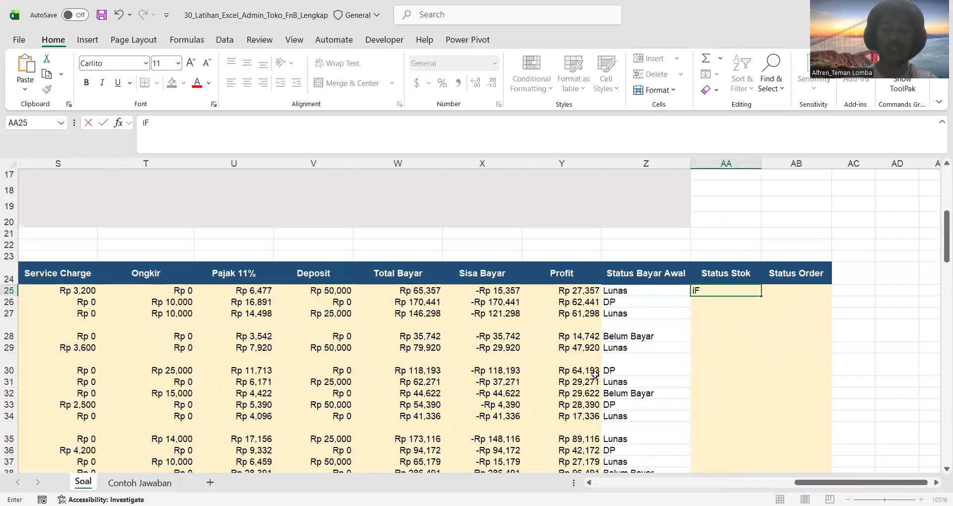
key(BackSpace)
text(=)
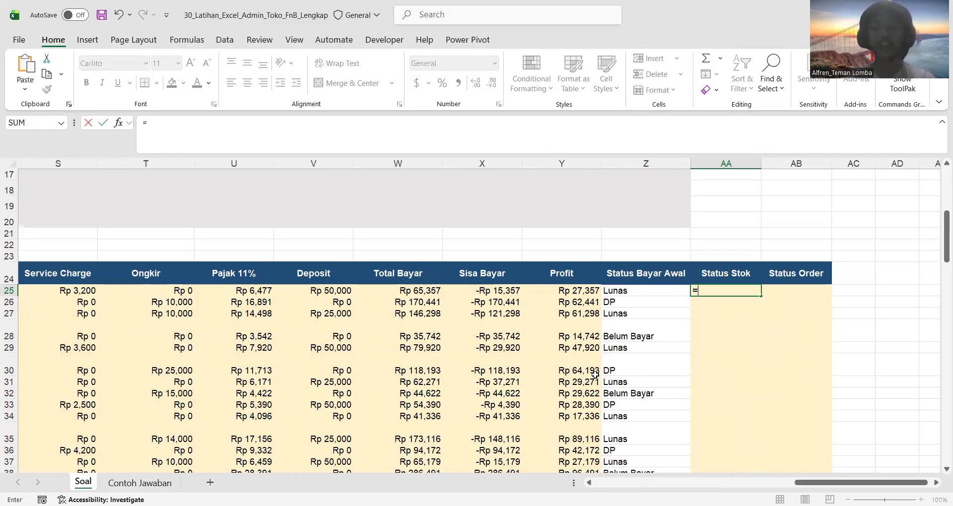
text(IF()
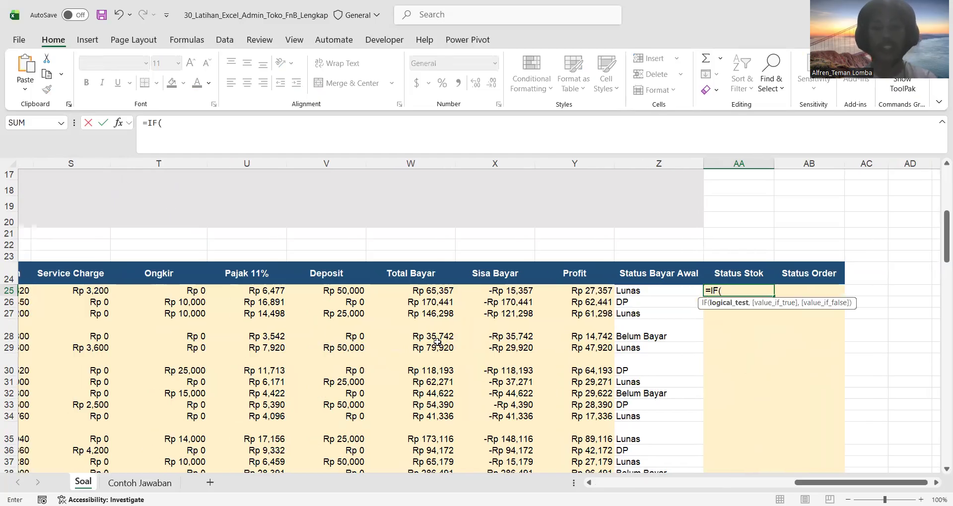
scroll(437, 342, left, 2)
scroll(437, 342, left, 5)
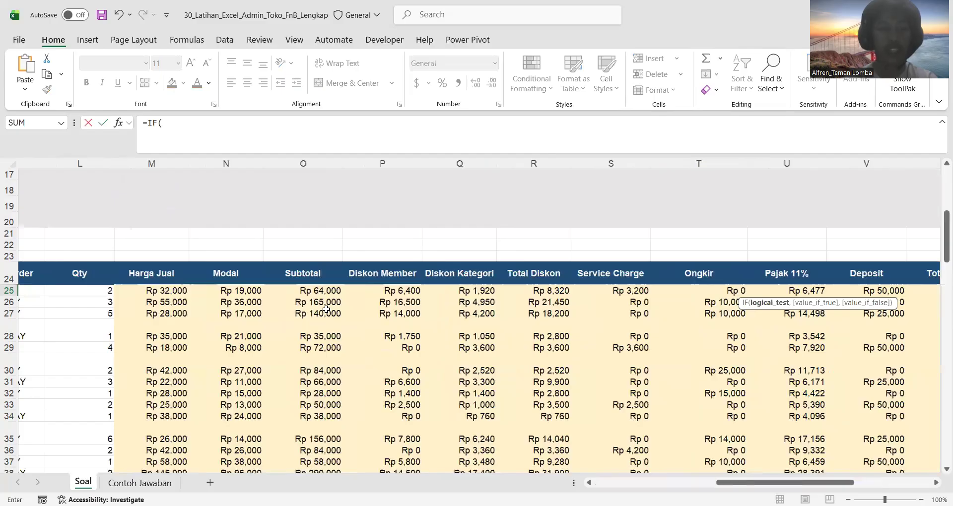
click(187, 291)
text(>)
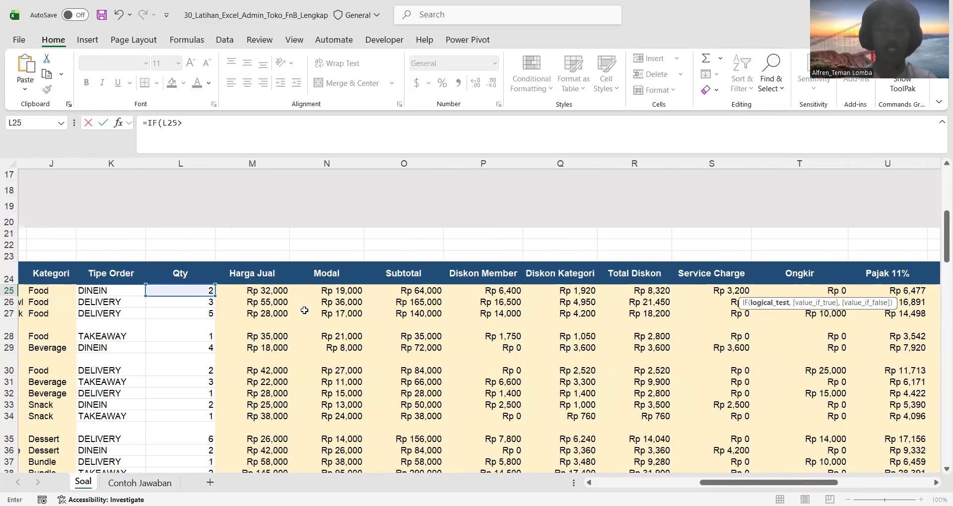
Add a VLOOKUP as the comparison value in the IF test, with Menu ID H25 as its lookup value.
text(V)
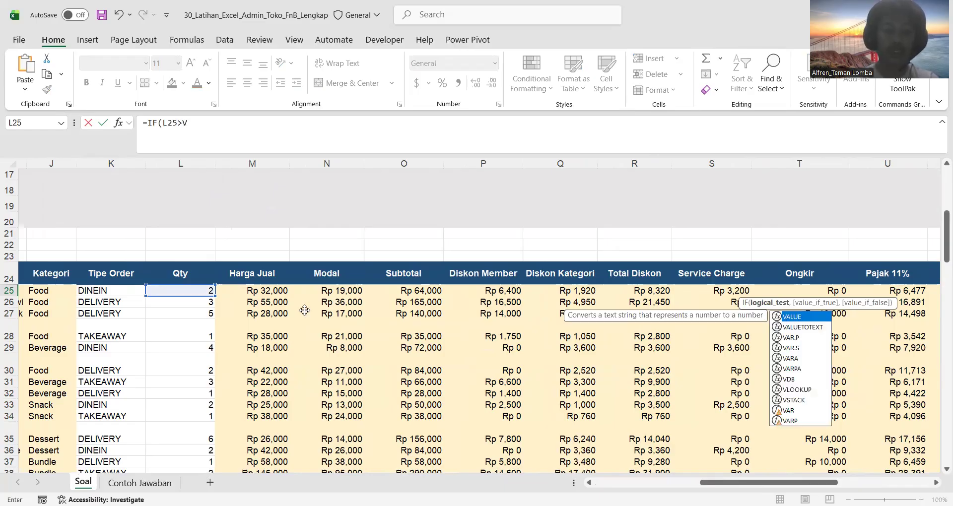
text(LOOKUP()
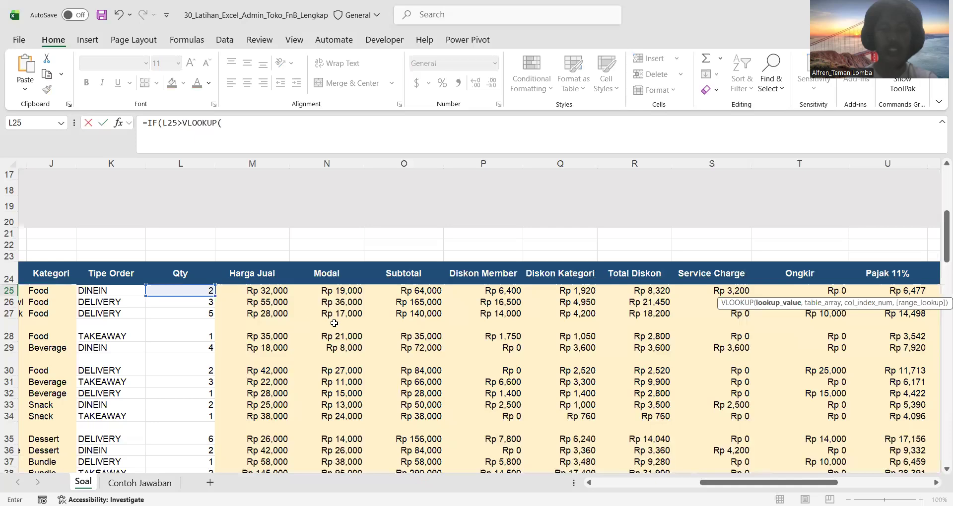
scroll(370, 330, down, 15)
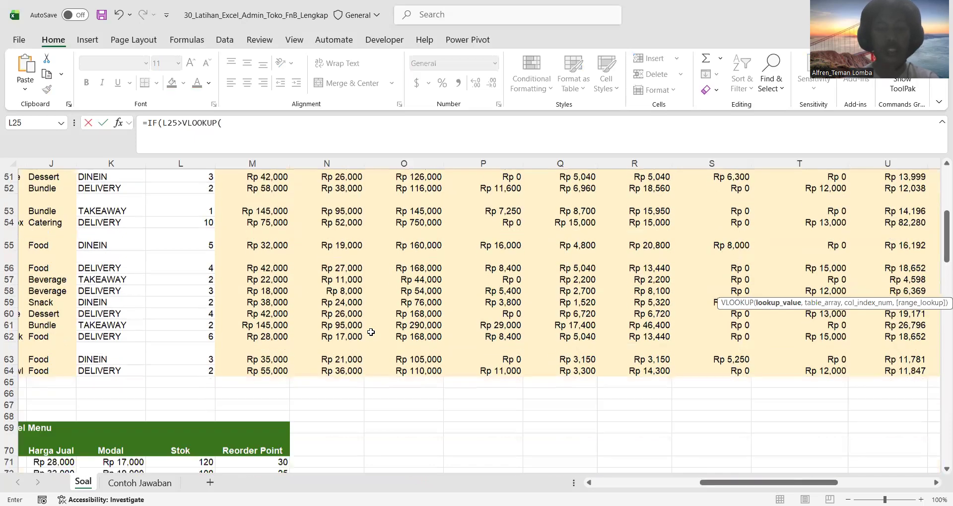
scroll(370, 330, left, 4)
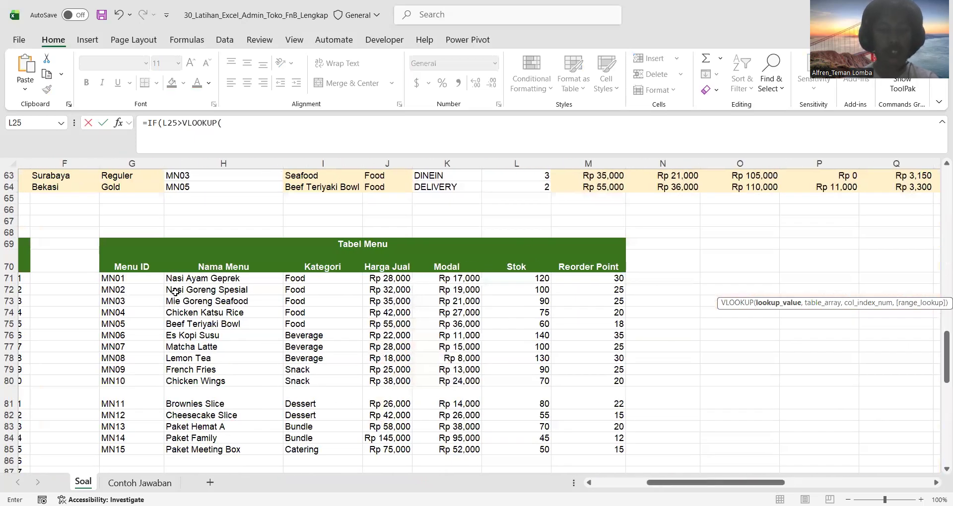
scroll(370, 237, up, 12)
scroll(370, 237, up, 3)
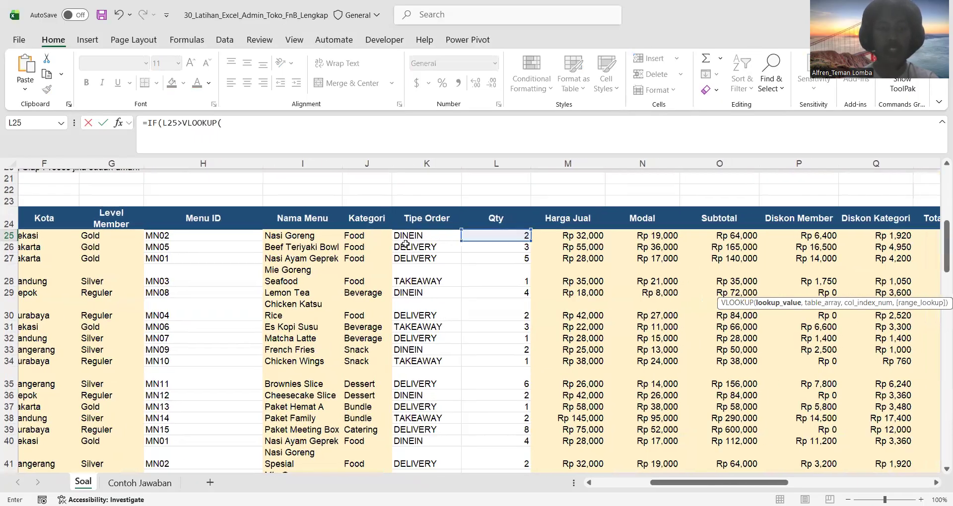
click(235, 236)
text(,)
Set the VLOOKUP's table array to the Tabel Menu data as the absolute range $G$71:$M$85.
scroll(255, 332, down, 13)
scroll(256, 332, down, 2)
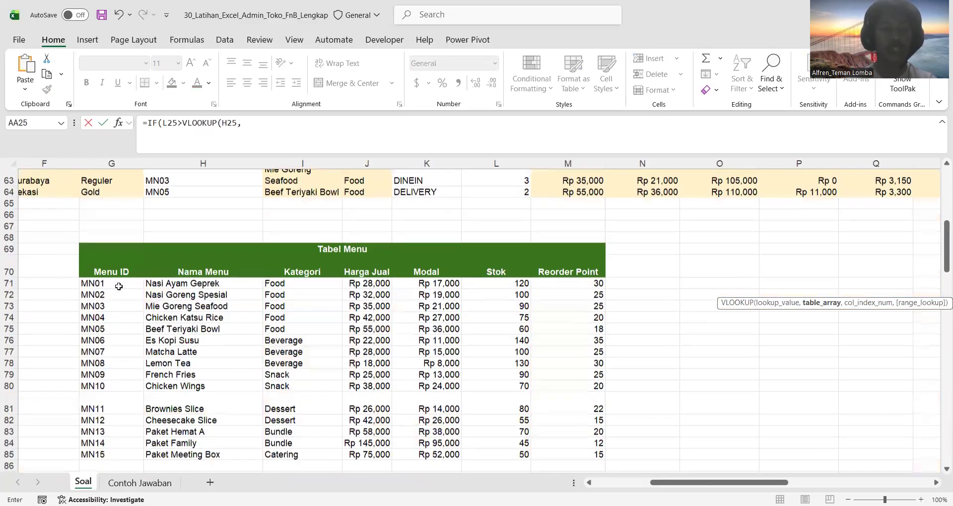
click(107, 283)
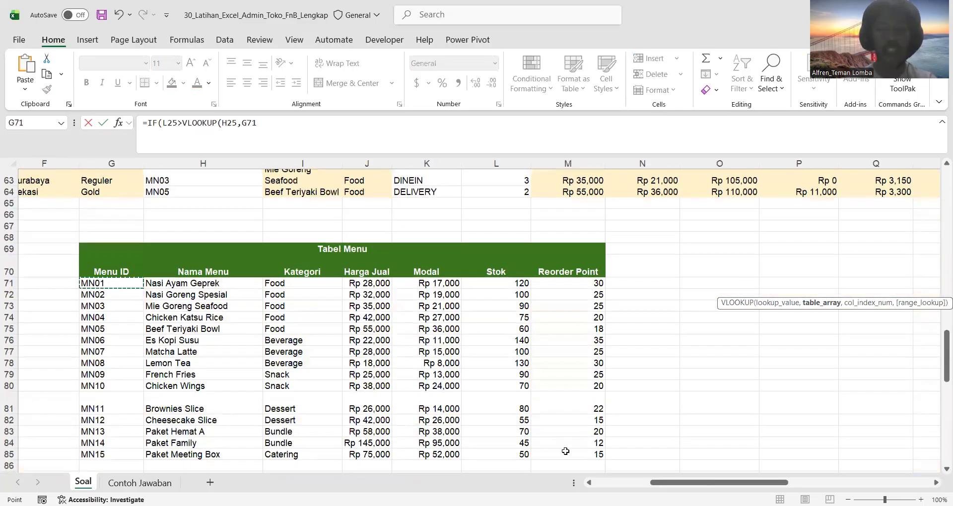
key(ctrl+shift+Down)
key(ctrl+shift+Right)
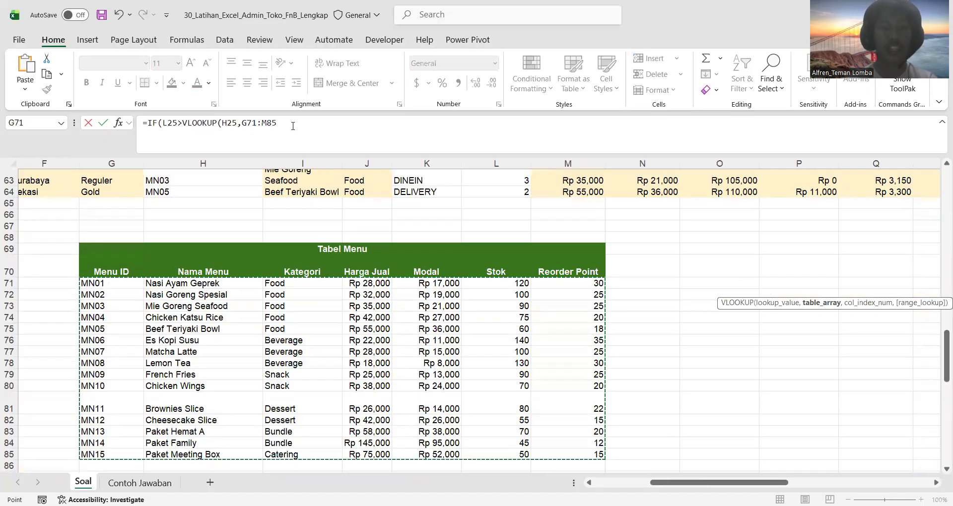
double_click(251, 122)
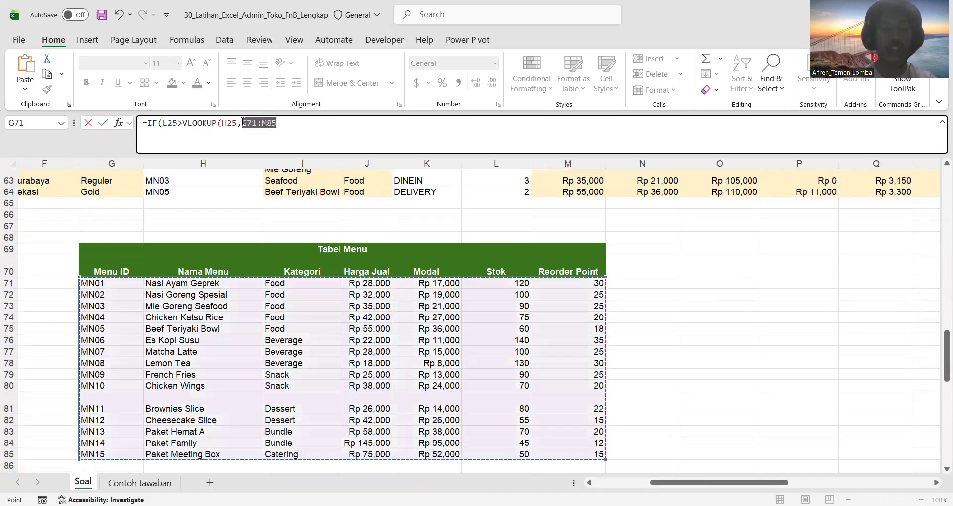
key(F4)
click(328, 126)
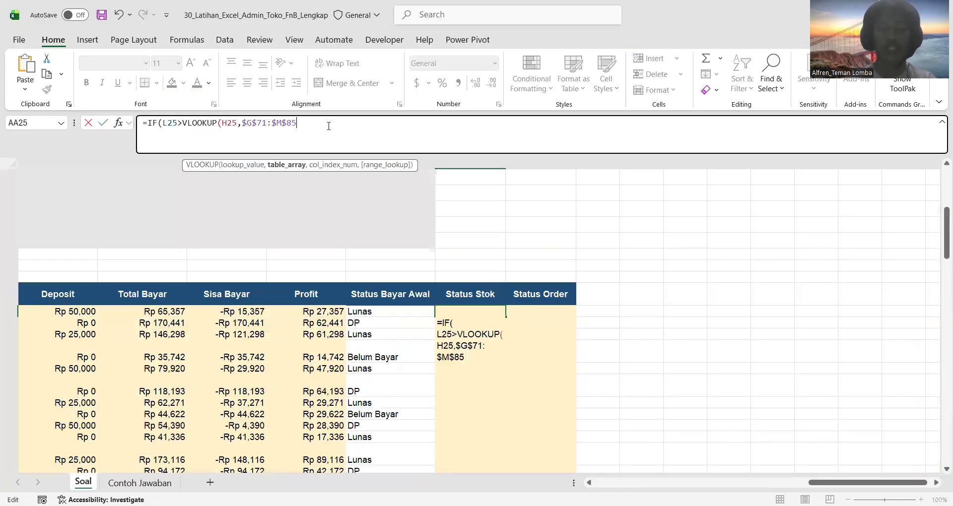
Finish the VLOOKUP in the IF test with column index 6 for Stok and FALSE for an exact match.
text(,)
scroll(334, 256, down, 20)
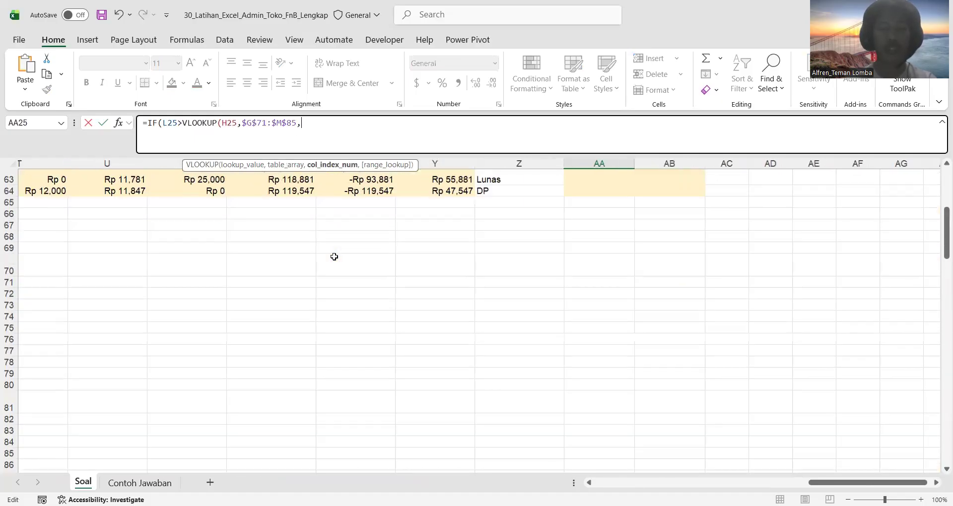
scroll(334, 257, left, 5)
scroll(334, 256, up, 11)
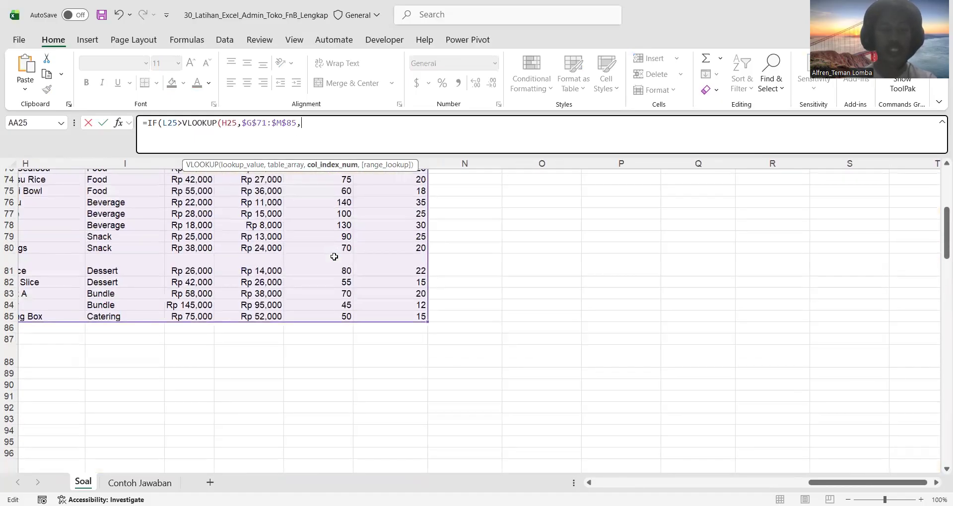
scroll(334, 256, left, 2)
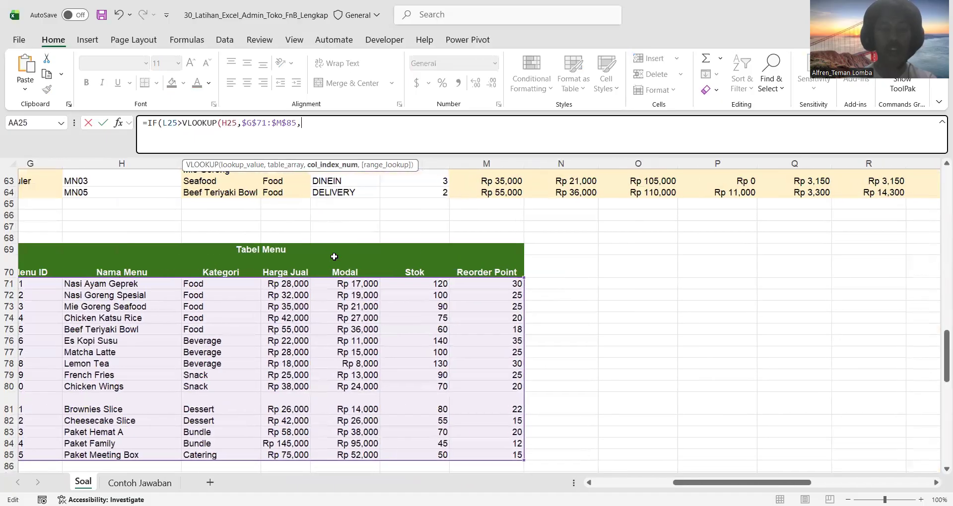
scroll(68, 298, left, 2)
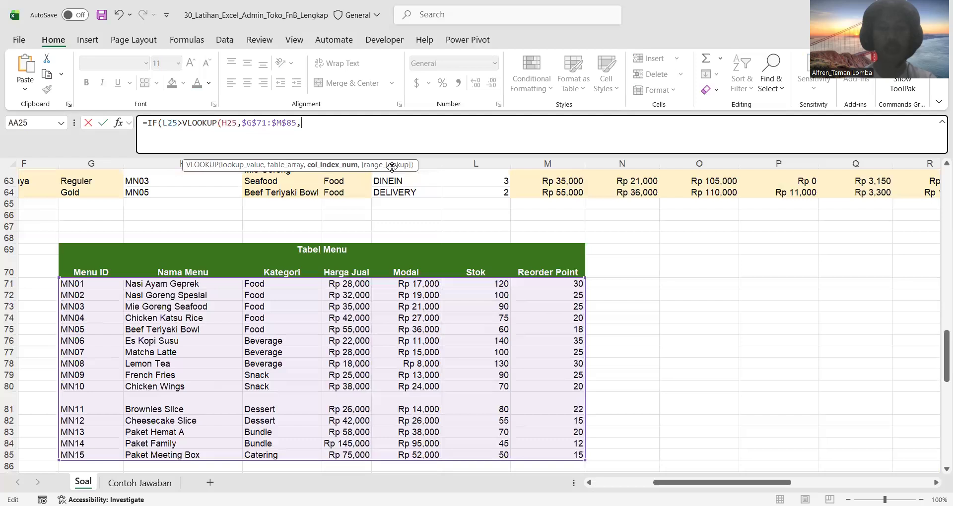
text(6)
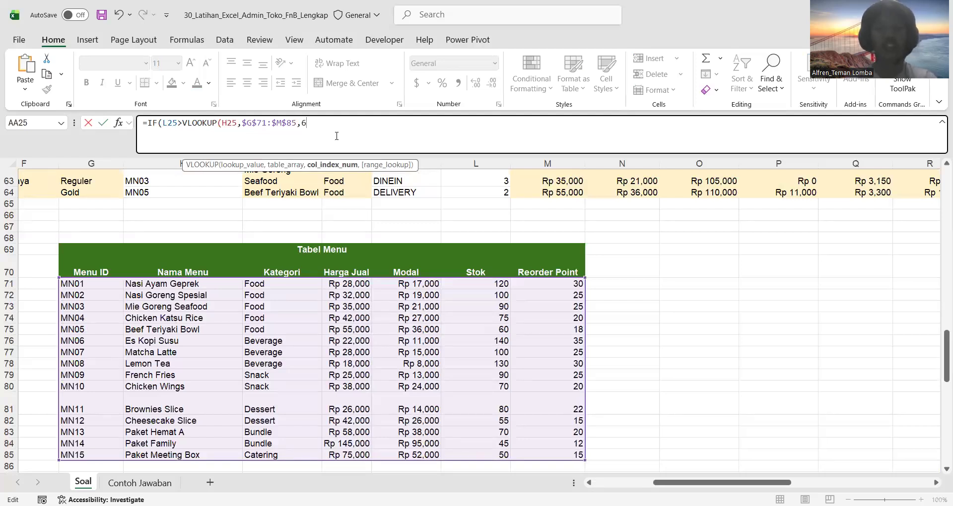
text(,FALSE))
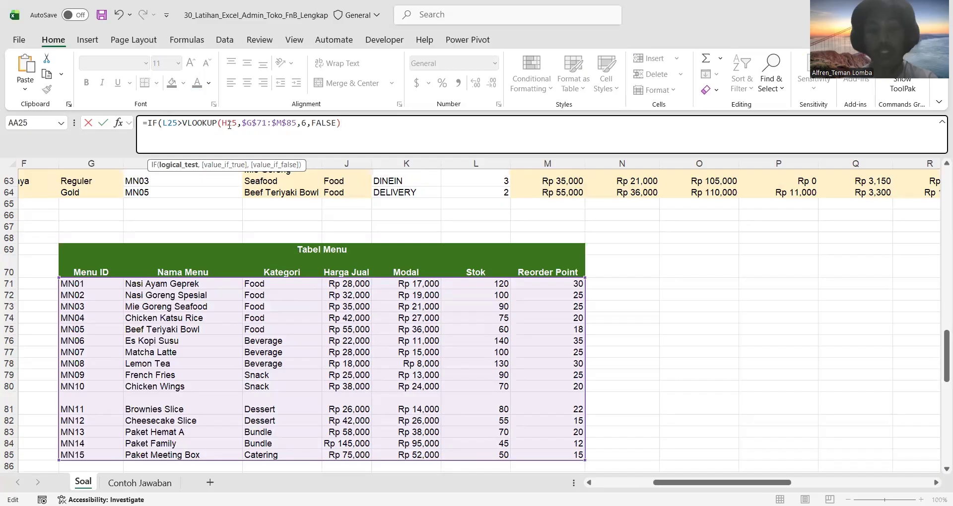
Set the IF's value if true to "Stok Kurang", following instruction 11.
text(,)
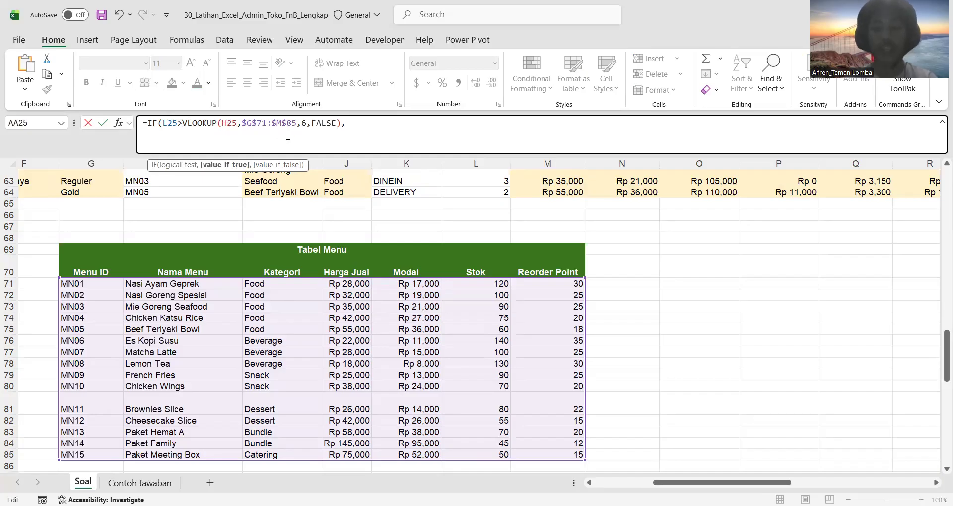
text(")
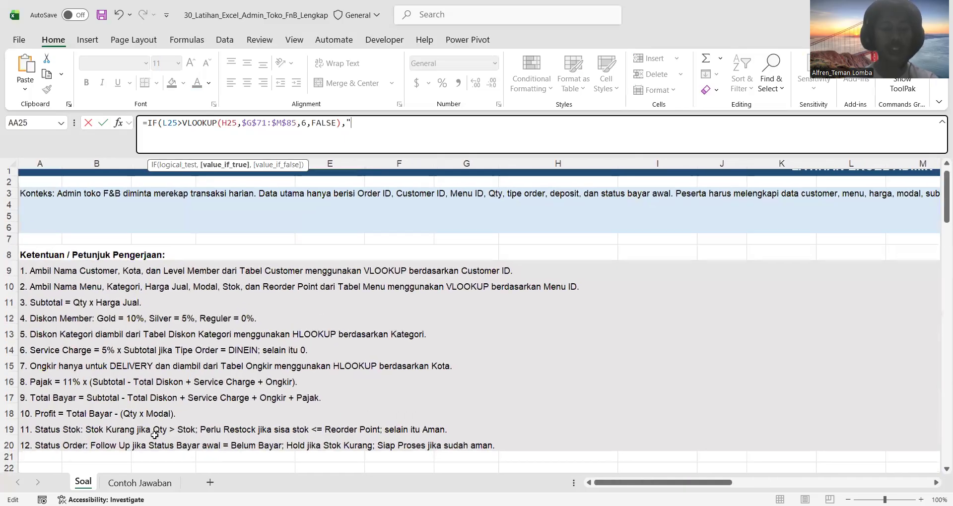
text(Stok Kurang",)
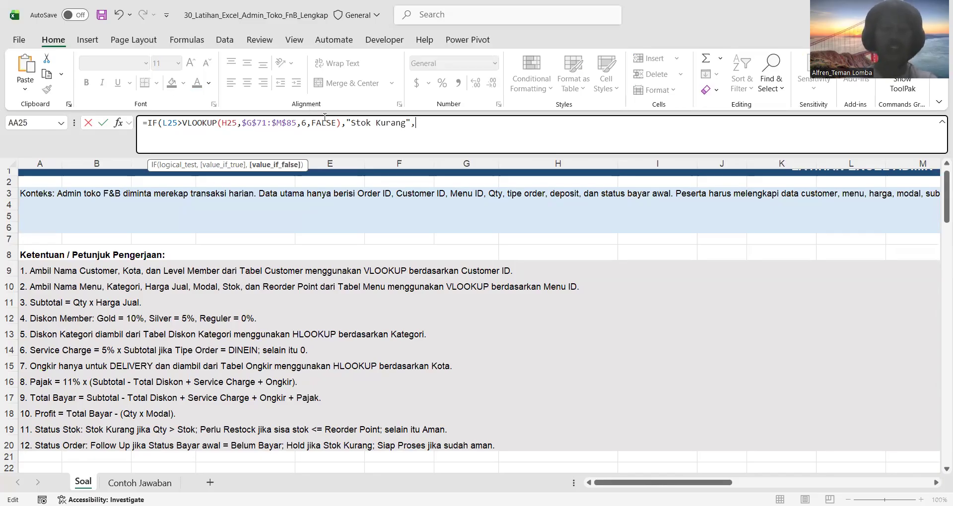
Start a nested IF as the value if false, opening its test with a copy of the Stok VLOOKUP followed by a minus sign.
text(IF()
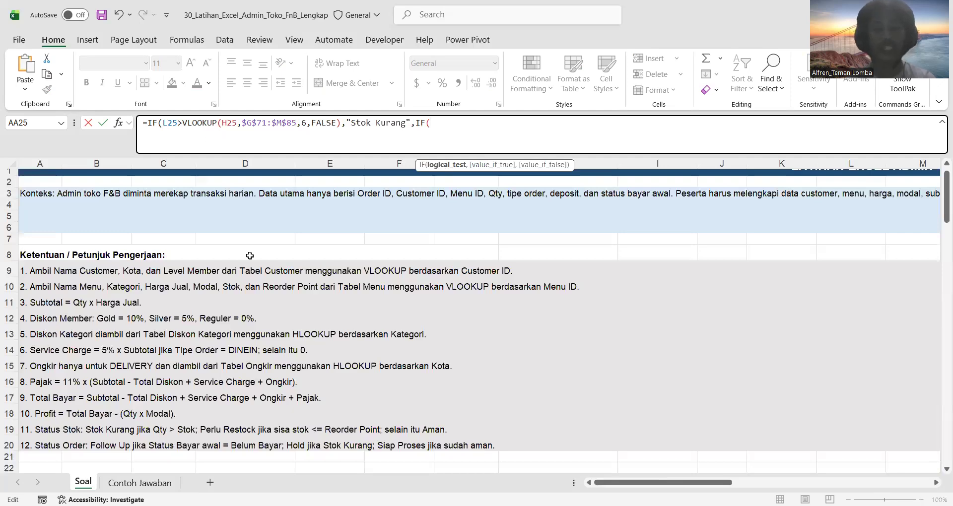
scroll(450, 336, down, 2)
scroll(450, 336, down, 3)
scroll(451, 336, right, 3)
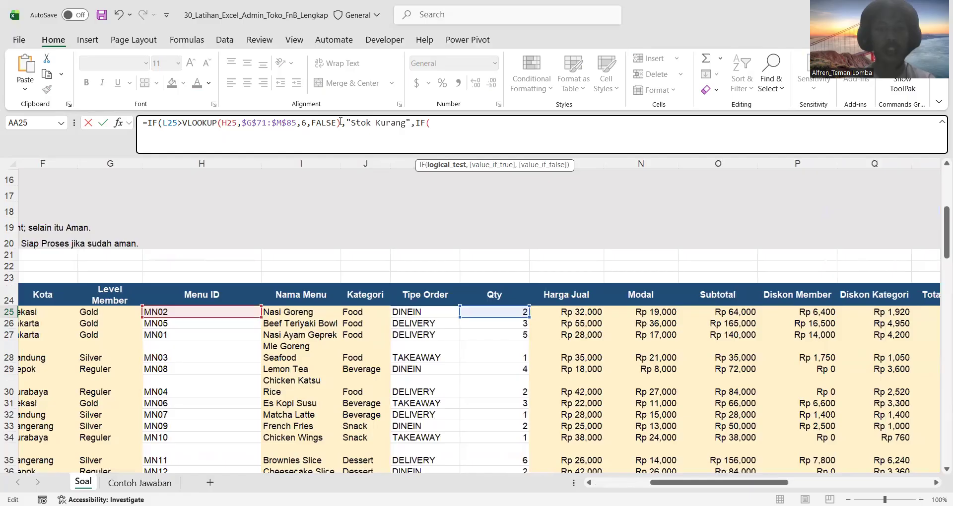
drag(339, 122, 184, 122)
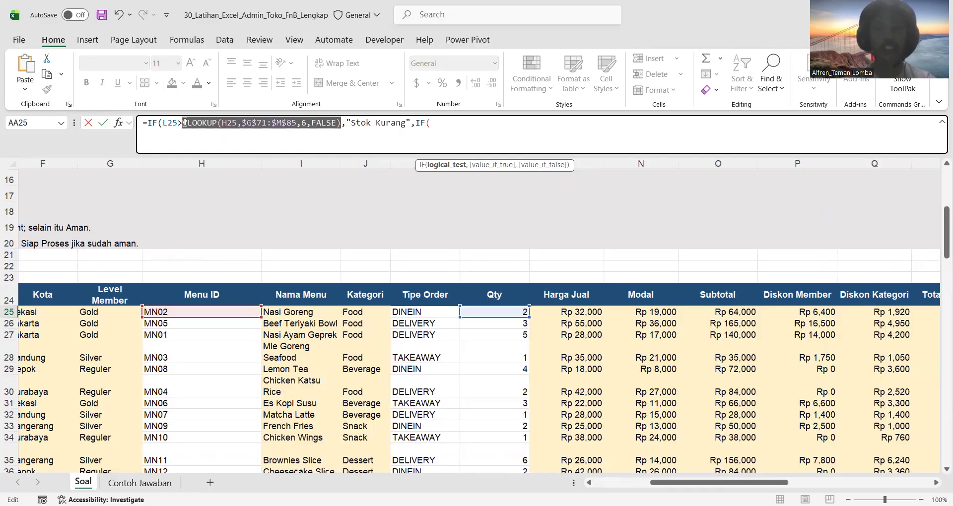
key(ctrl+c)
click(441, 122)
key(ctrl+v)
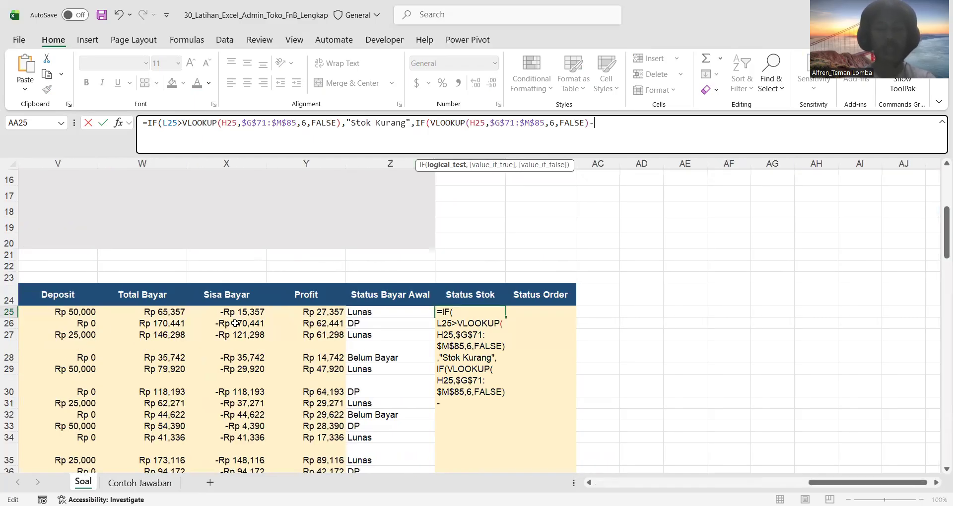
Subtract Qty L25 from the Stok lookup and add a <= comparison to the nested IF test.
scroll(236, 323, left, 5)
scroll(235, 323, left, 4)
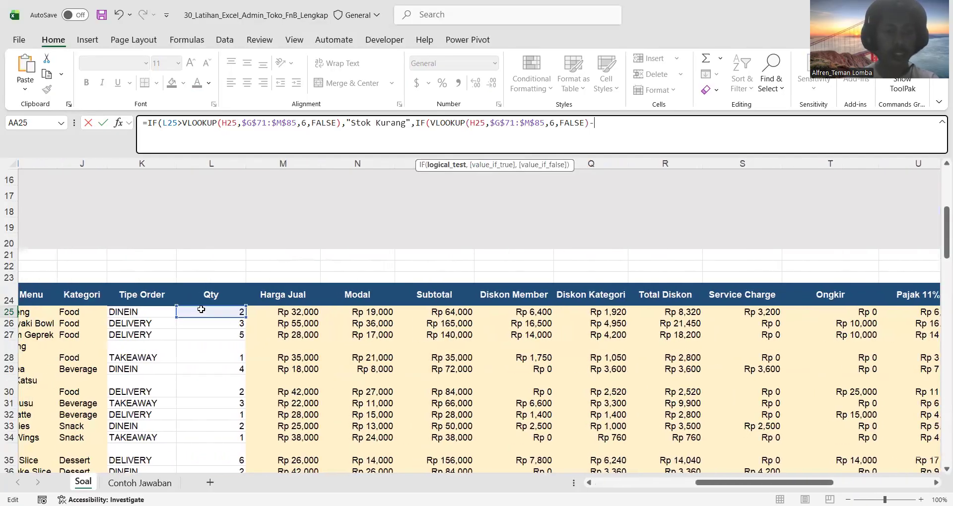
click(206, 310)
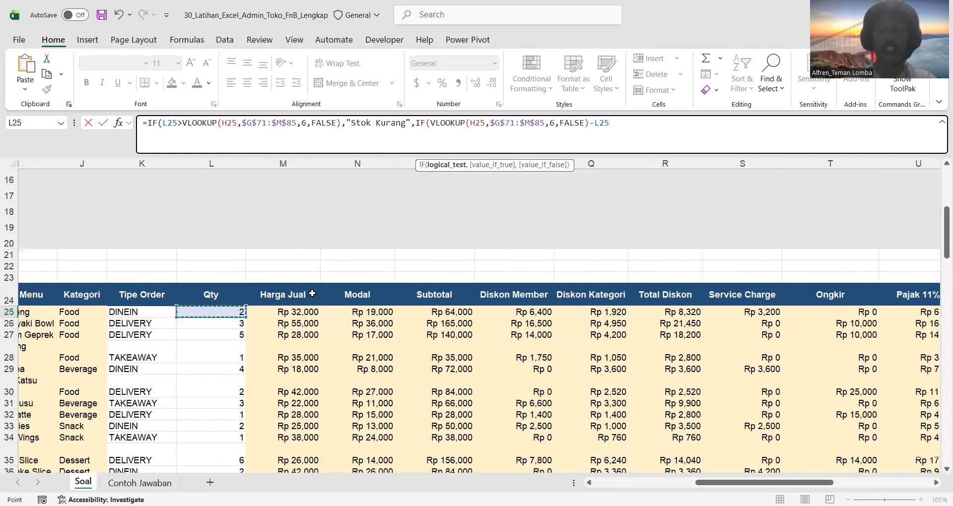
text(<=)
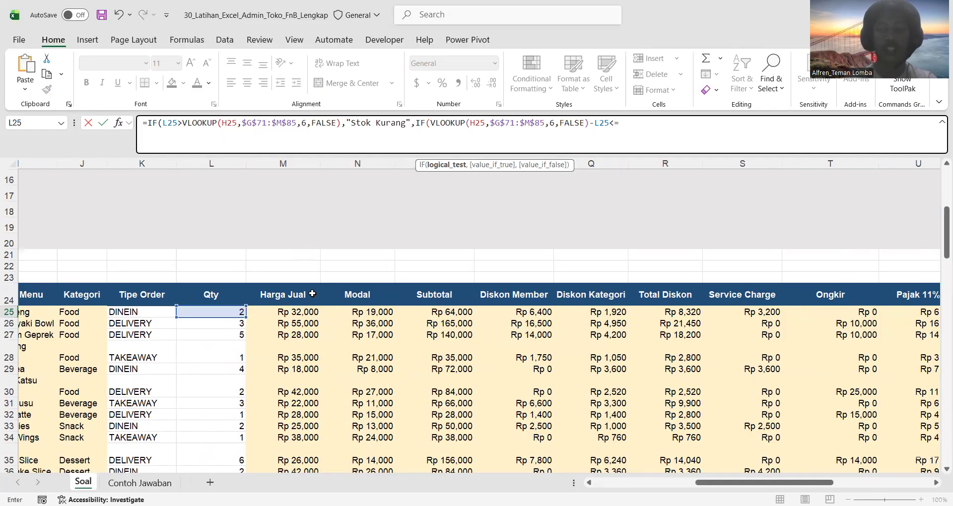
Add a copy of the nested IF( and its VLOOKUP after <=, with column index 7 for Reorder Point.
scroll(562, 235, down, 10)
scroll(562, 235, right, 2)
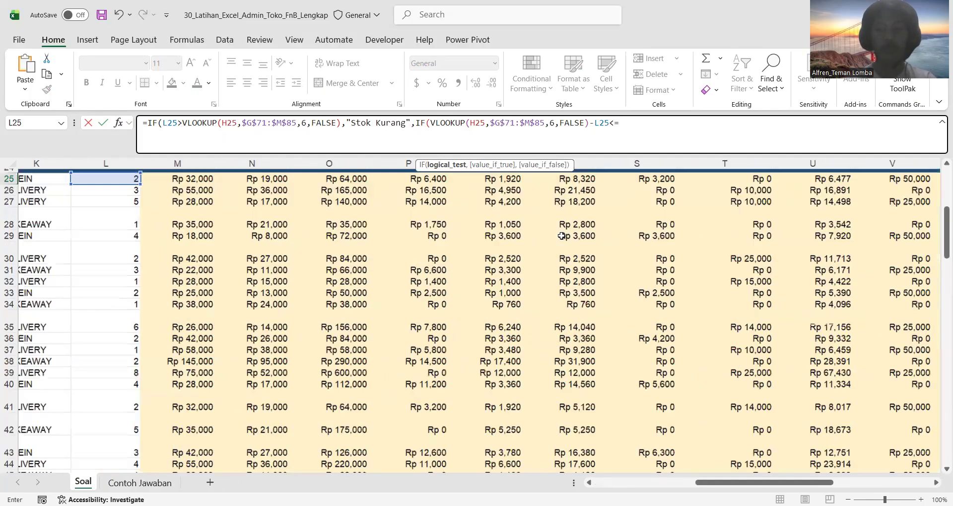
scroll(562, 235, down, 5)
scroll(562, 236, left, 4)
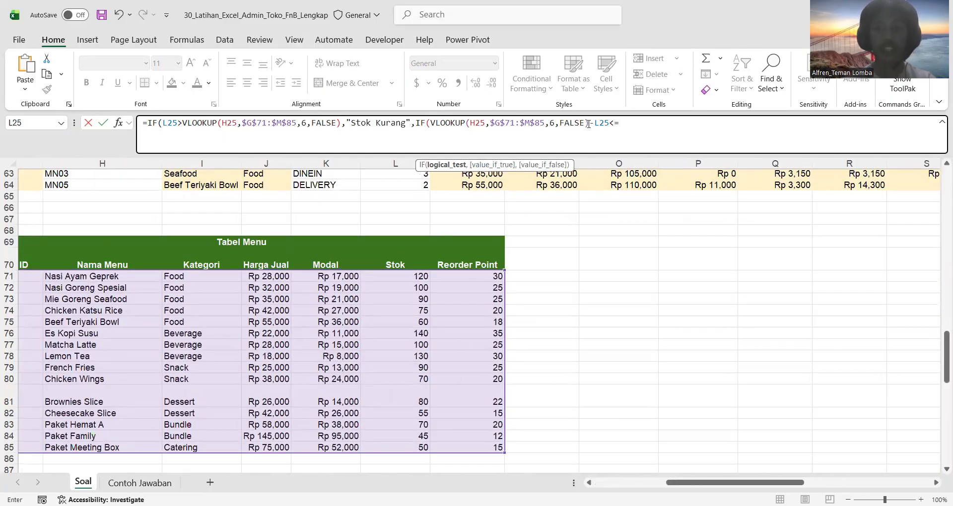
drag(588, 123, 416, 123)
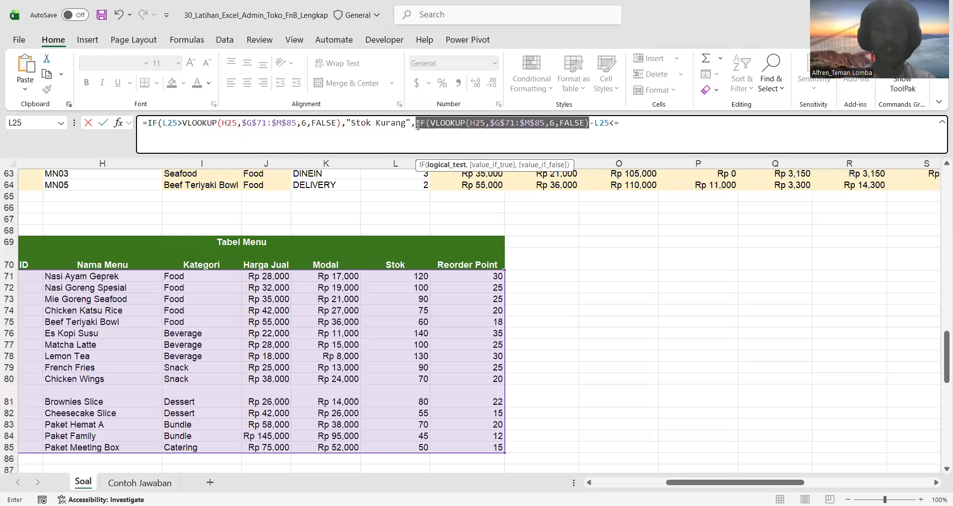
click(634, 123)
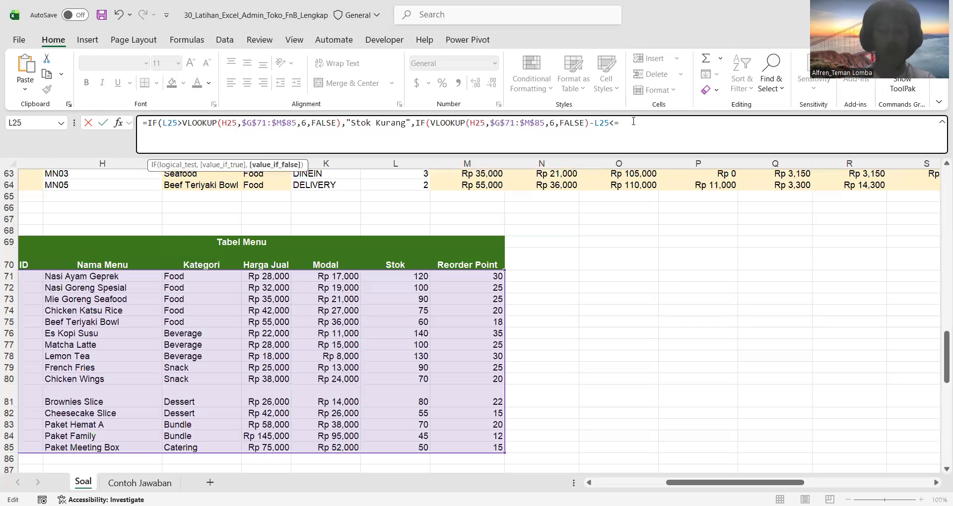
key(ctrl+v)
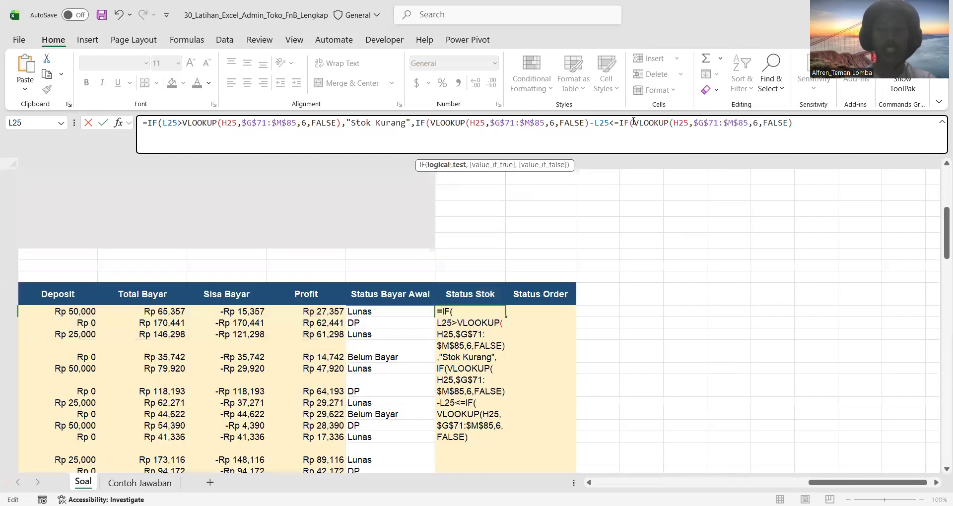
click(758, 124)
key(BackSpace)
text(7)
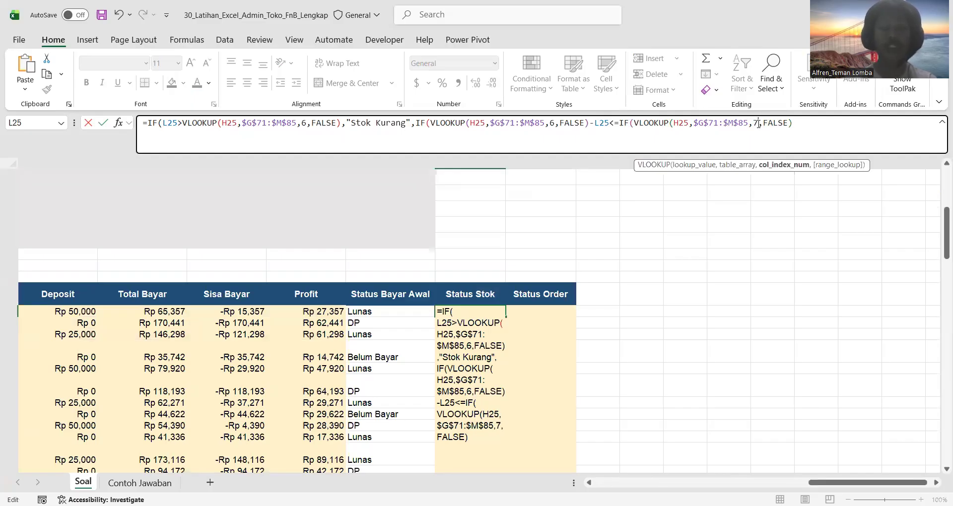
Add "Perlu Restick" and "aman" as the remaining true and false results, and try to enter the formula.
click(792, 125)
text(,)
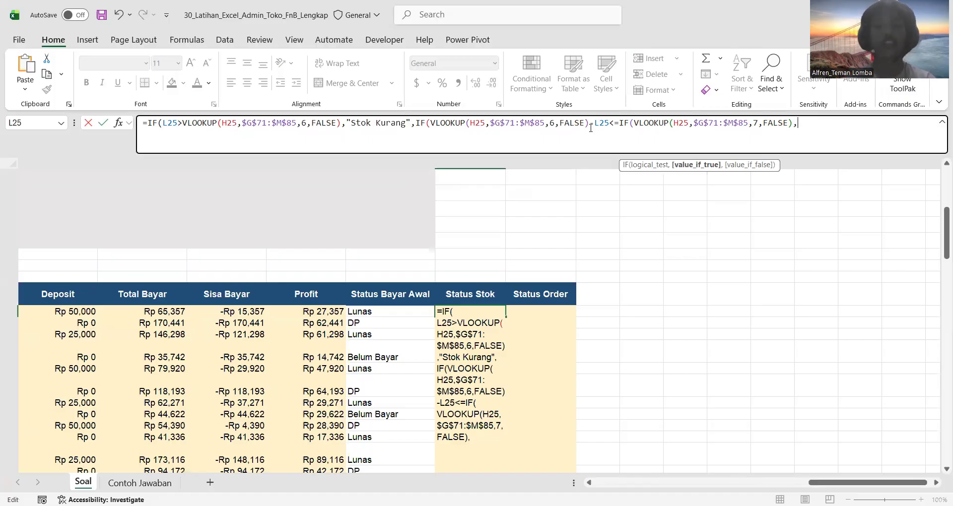
text("Perlu Res)
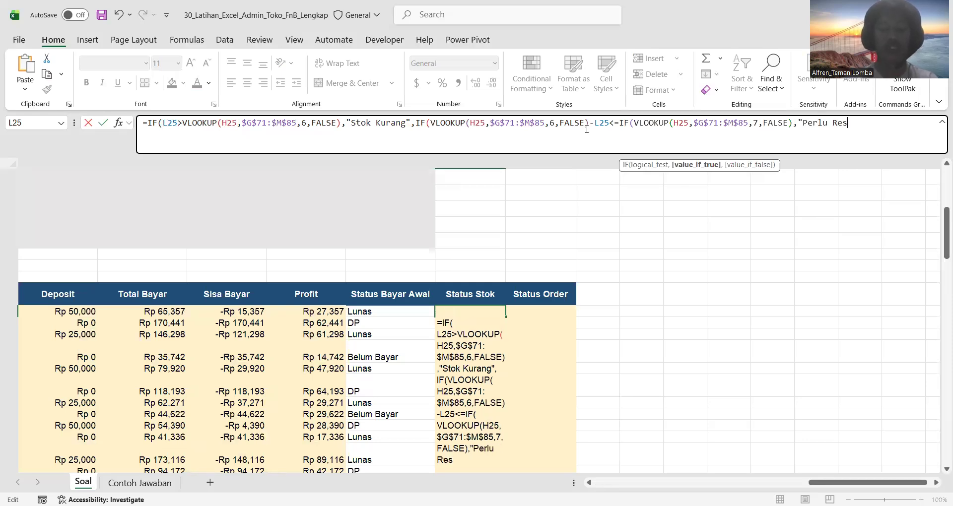
text(tick")
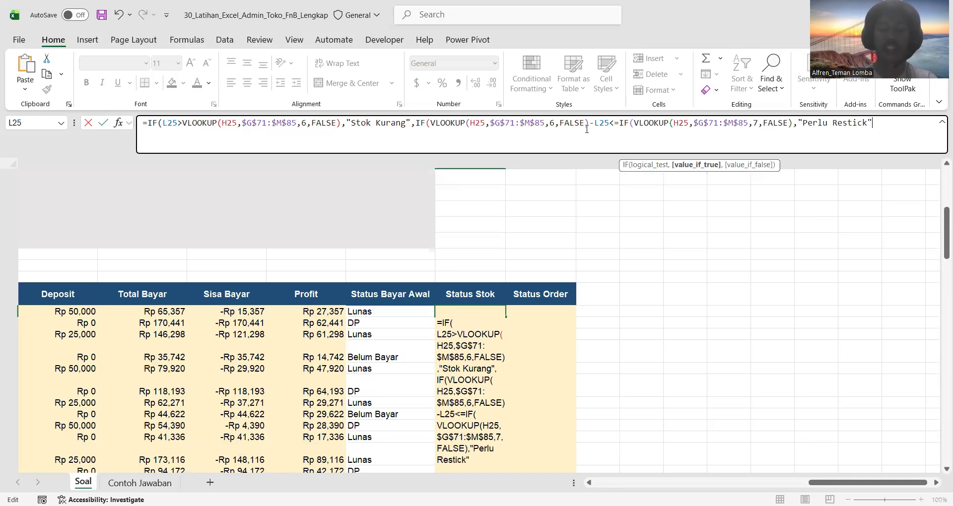
text(,)
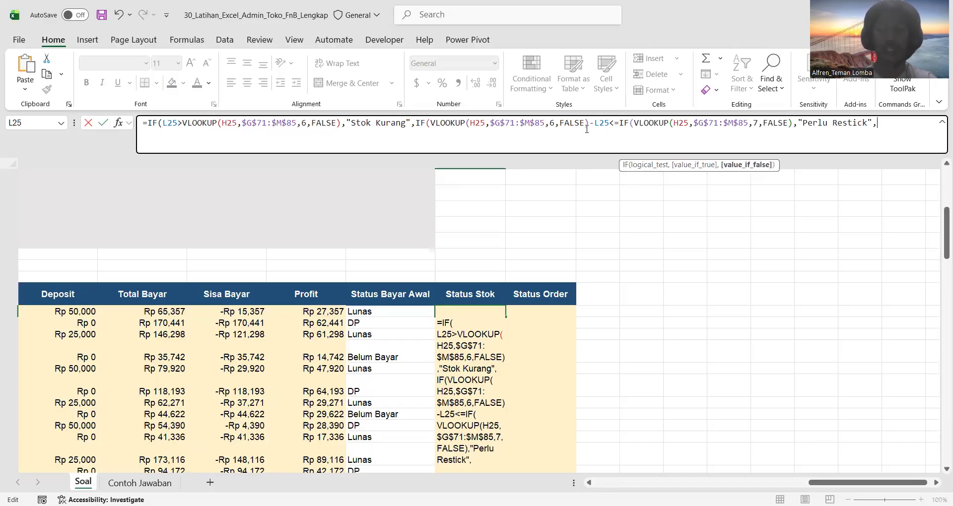
text("aman"))
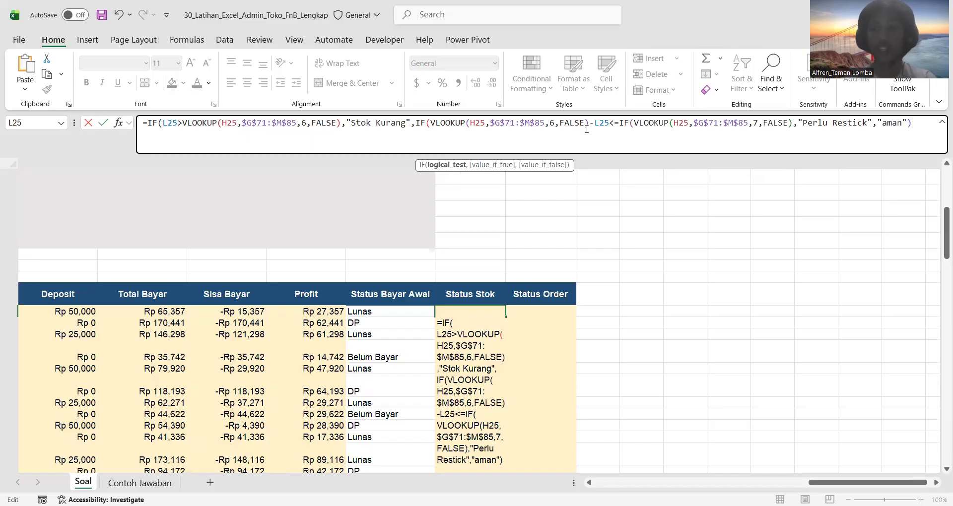
key(Return)
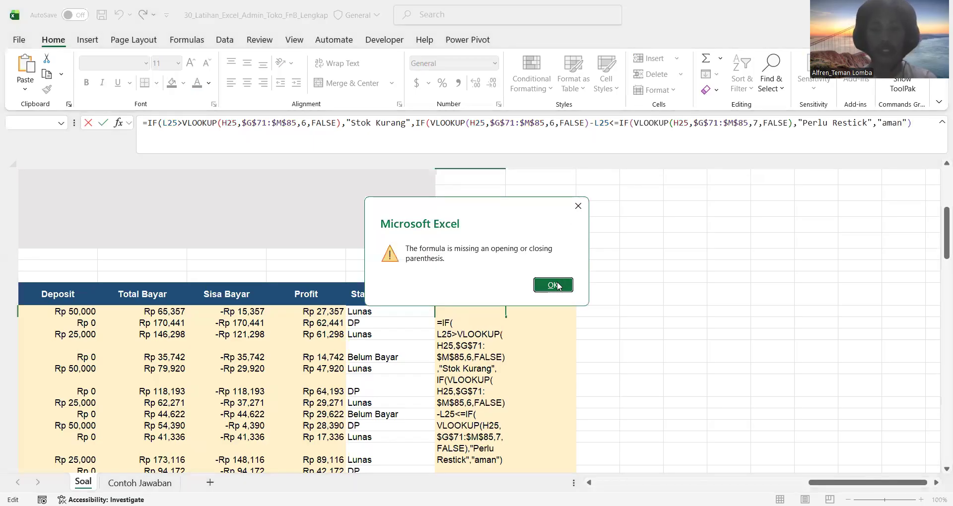
Correct the restock result text in the formula to "Perlu Restock".
key(End)
click(899, 128)
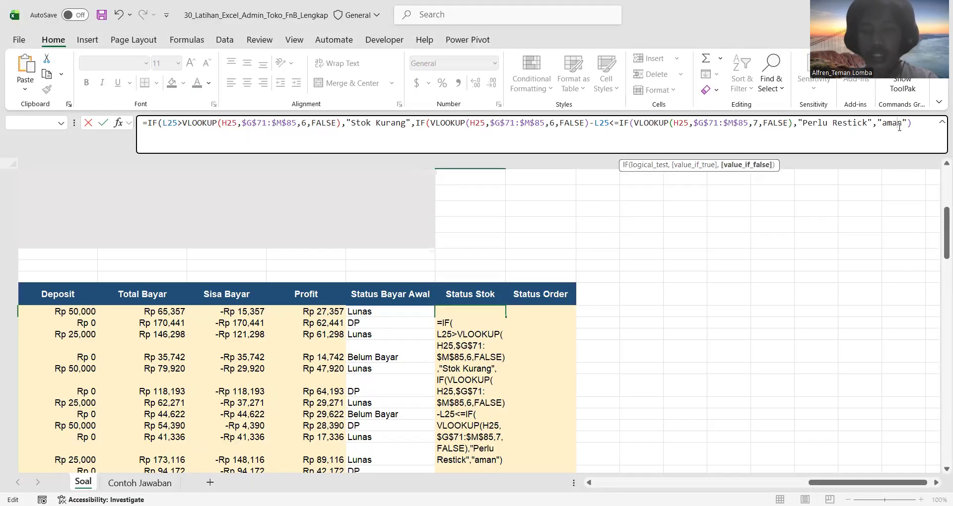
click(829, 125)
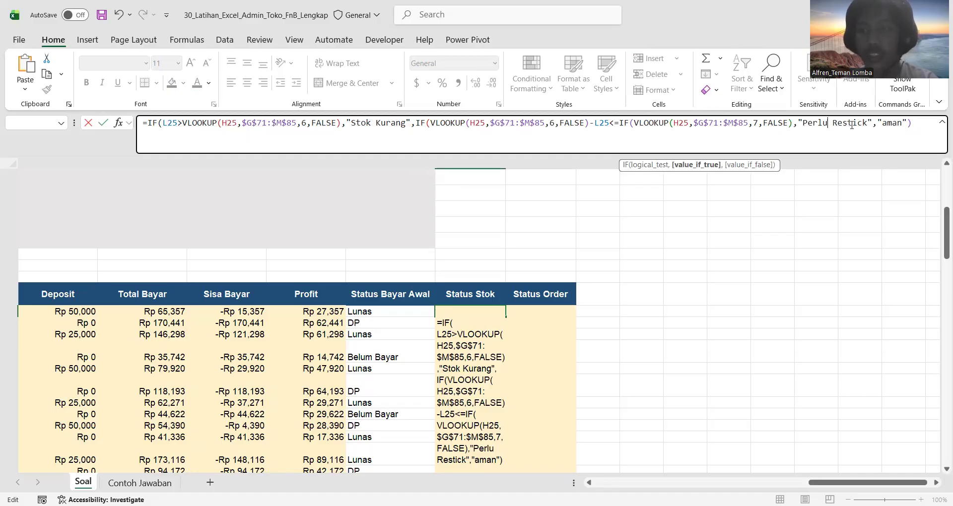
key(BackSpace)
text(o)
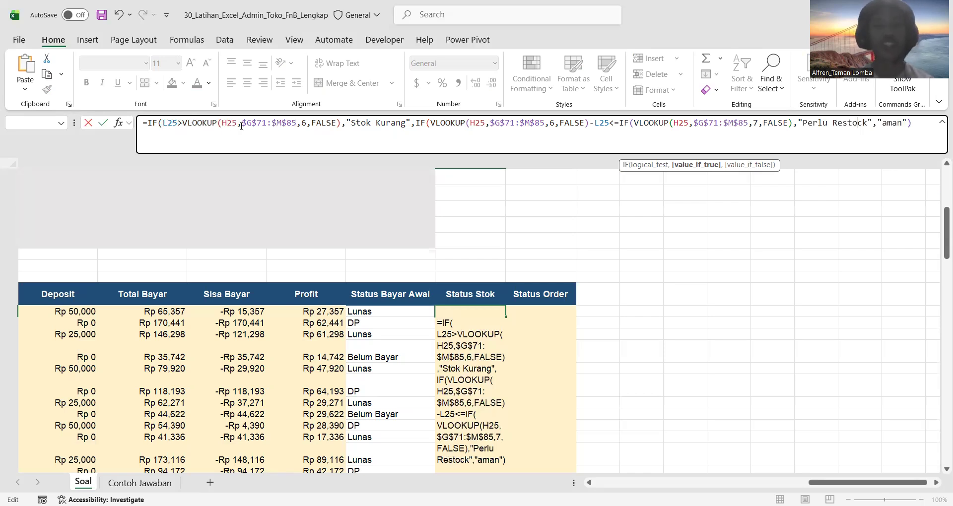
Check the arguments of each IF in the Status Stok formula and try to enter it again.
click(379, 123)
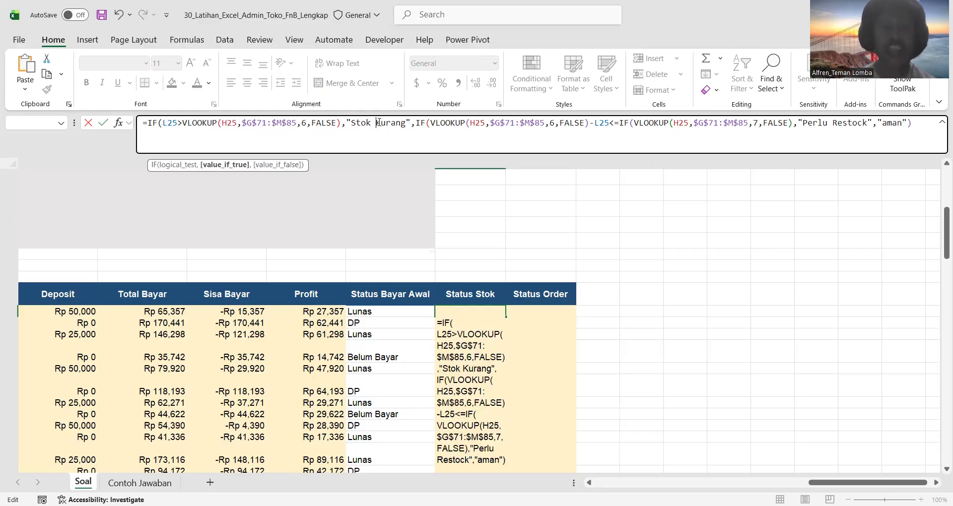
click(420, 125)
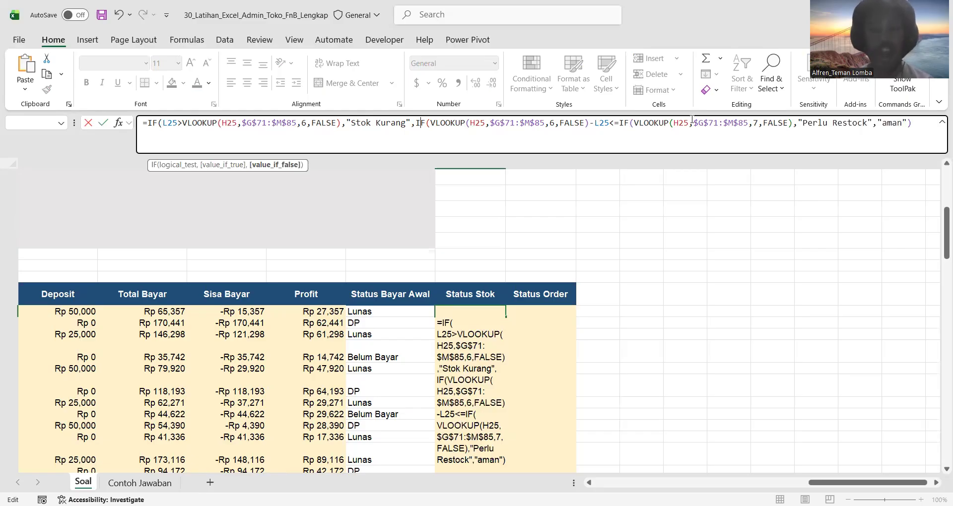
click(801, 123)
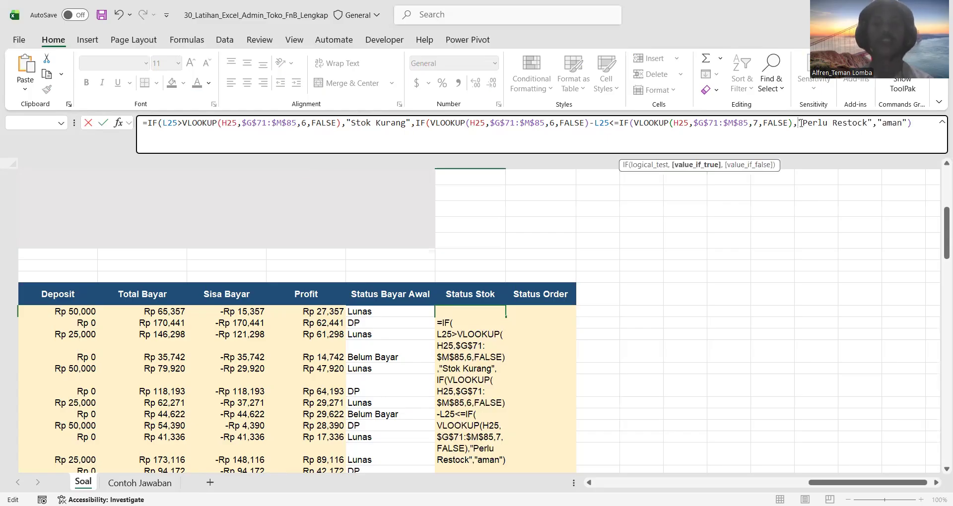
click(891, 123)
click(923, 122)
key(Return)
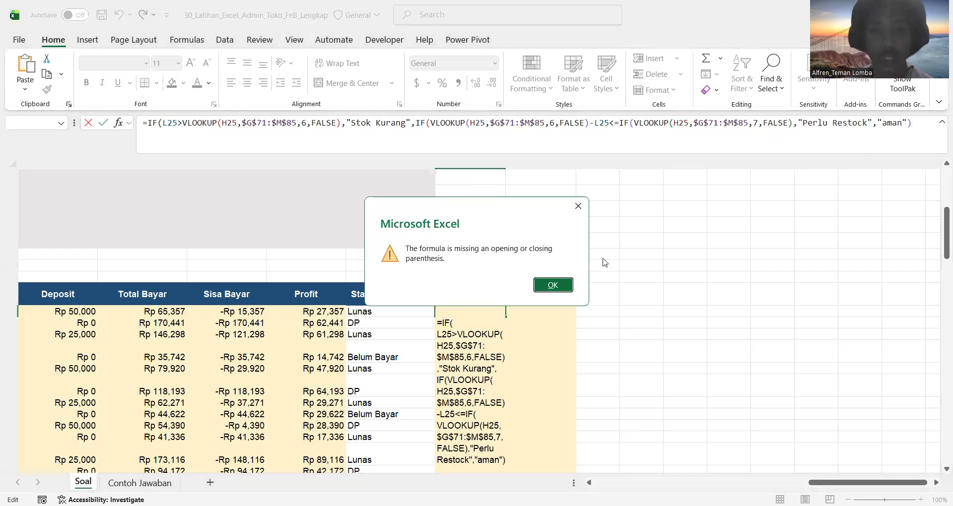
Examine the Status Stok formula's first condition, its VLOOKUP arguments and the nested IF for a missing parenthesis.
click(553, 286)
click(366, 133)
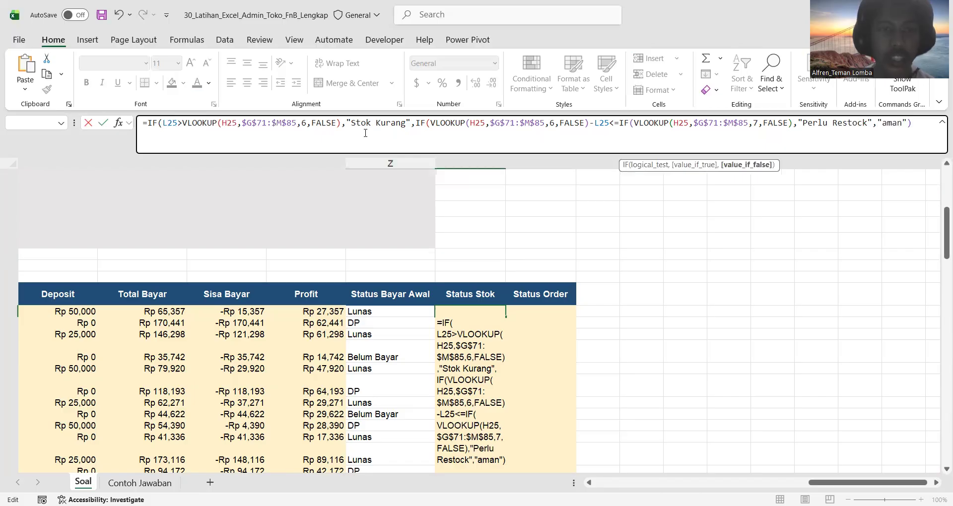
click(358, 133)
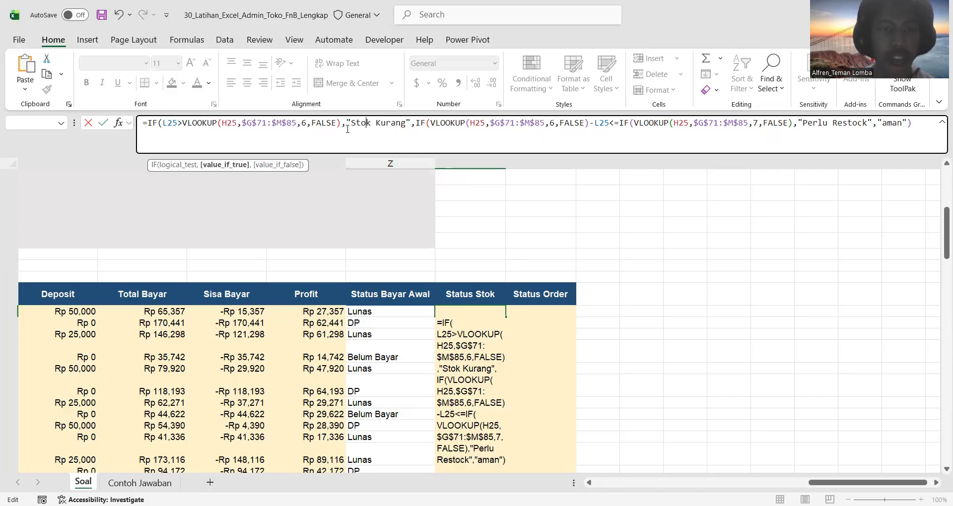
click(235, 124)
click(162, 124)
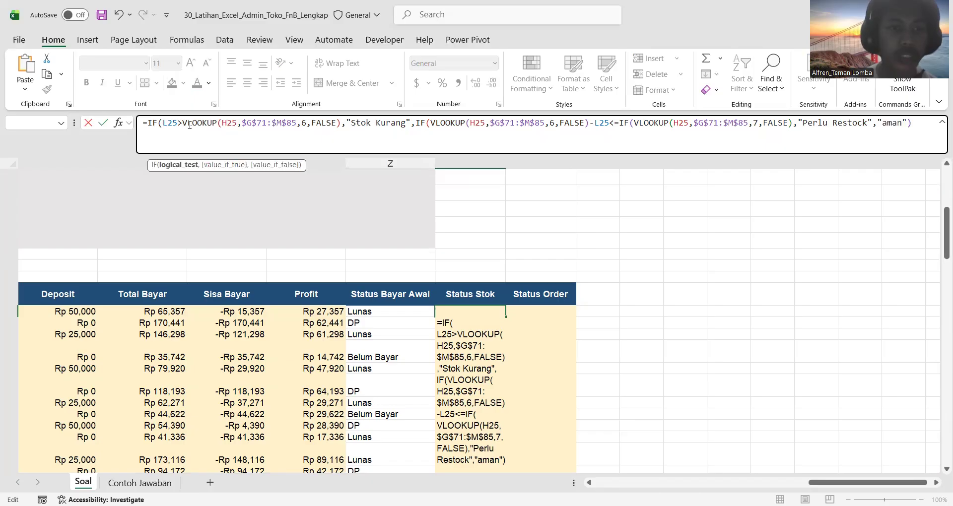
click(313, 123)
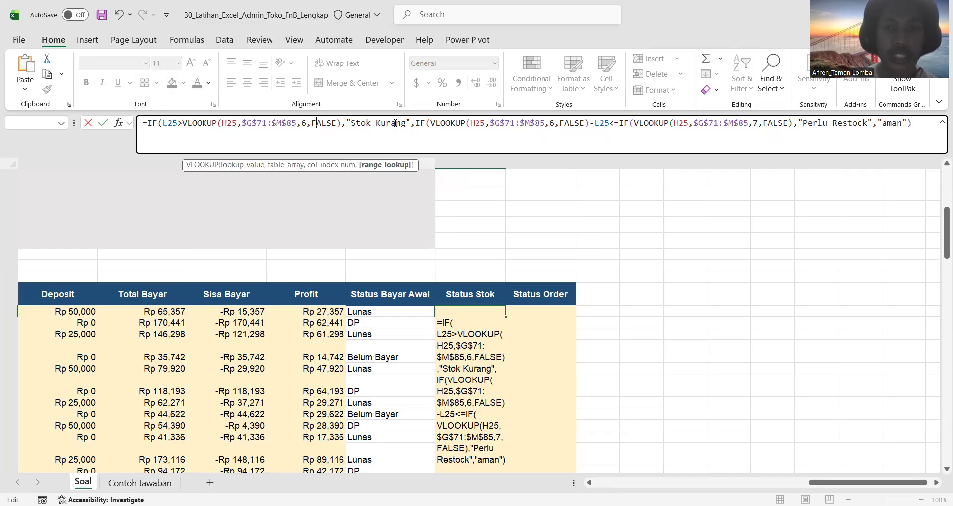
click(514, 126)
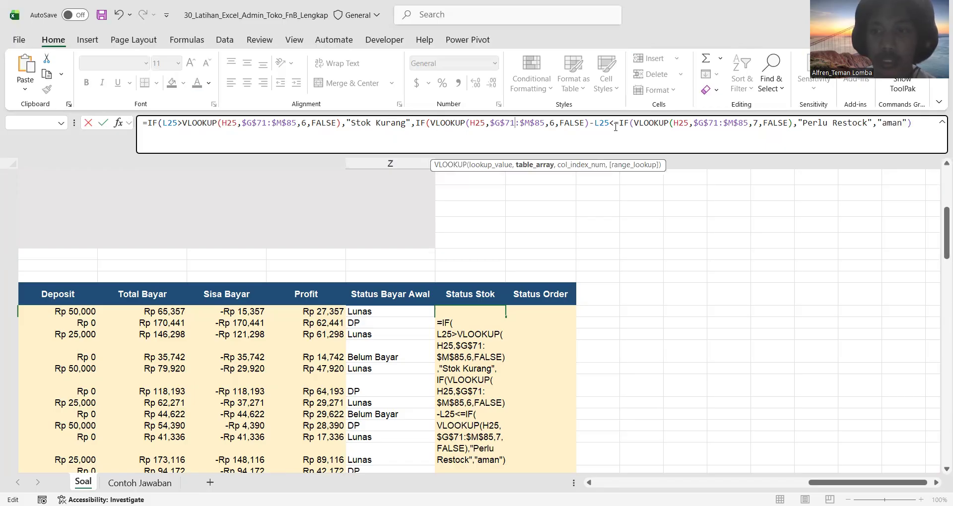
Try the formula with an extra closing parenthesis after the Reorder Point VLOOKUP and an extra opening parenthesis before the nested IF's first VLOOKUP.
click(794, 124)
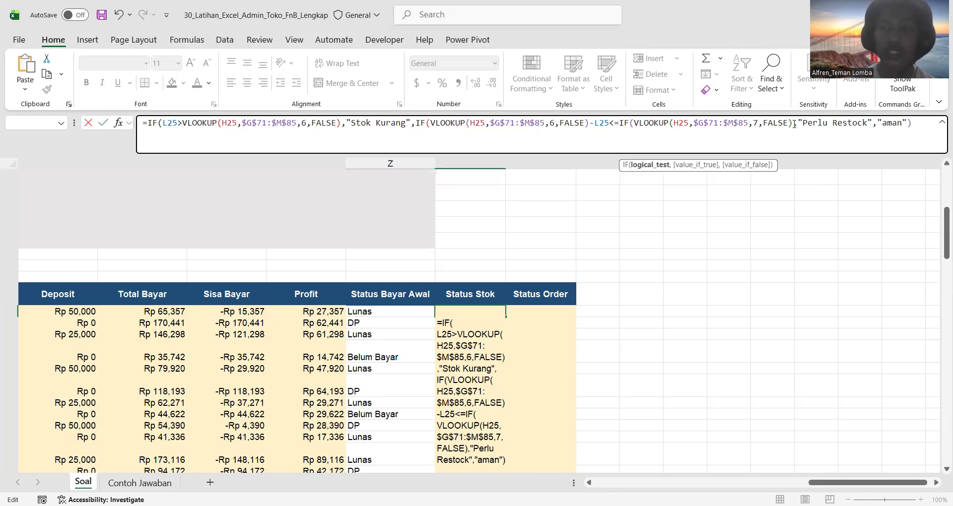
text())
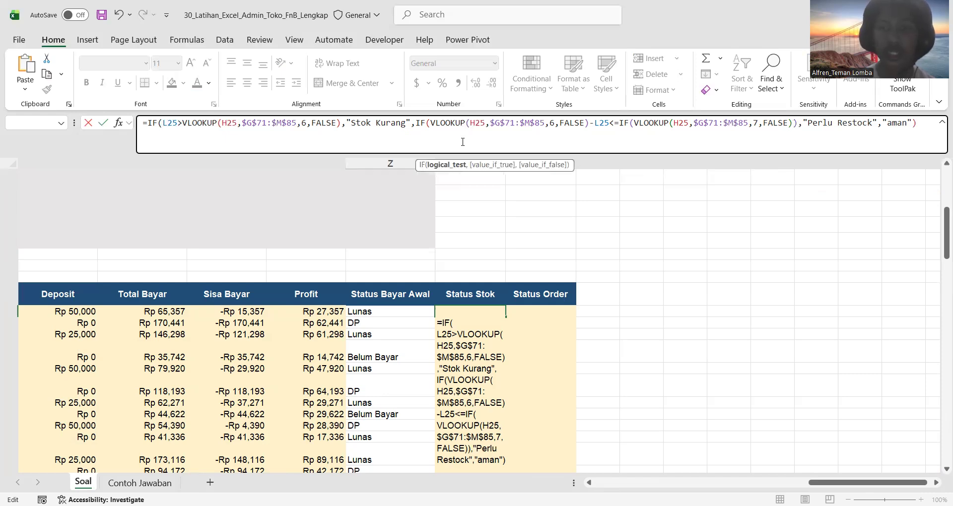
click(429, 124)
text(()
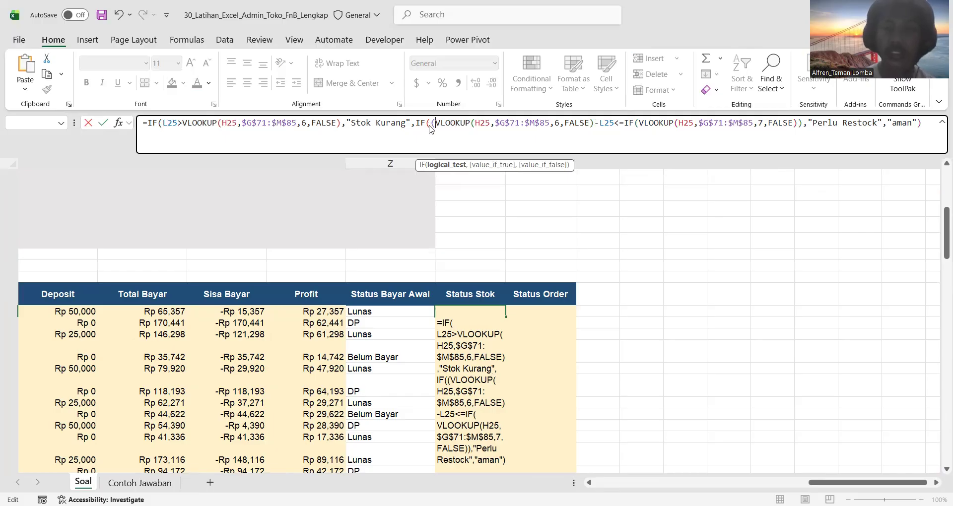
key(Return)
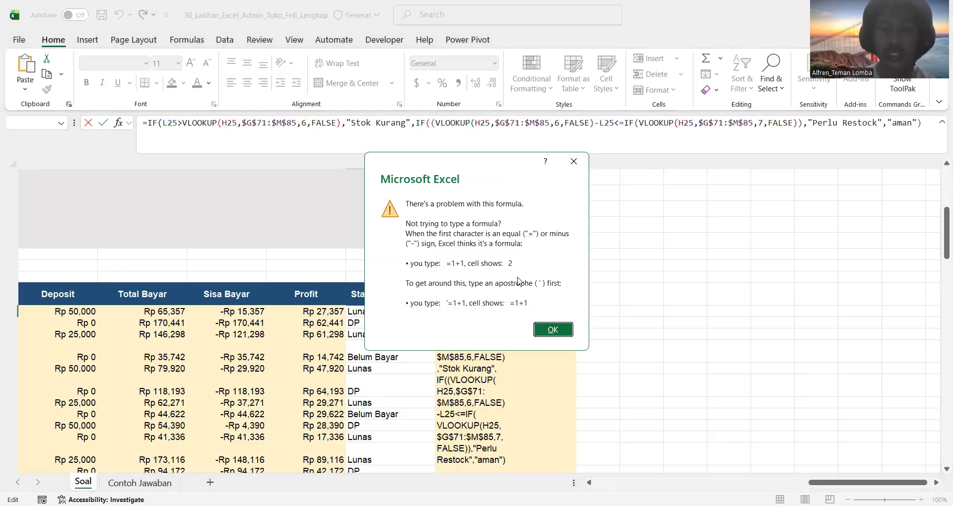
click(555, 327)
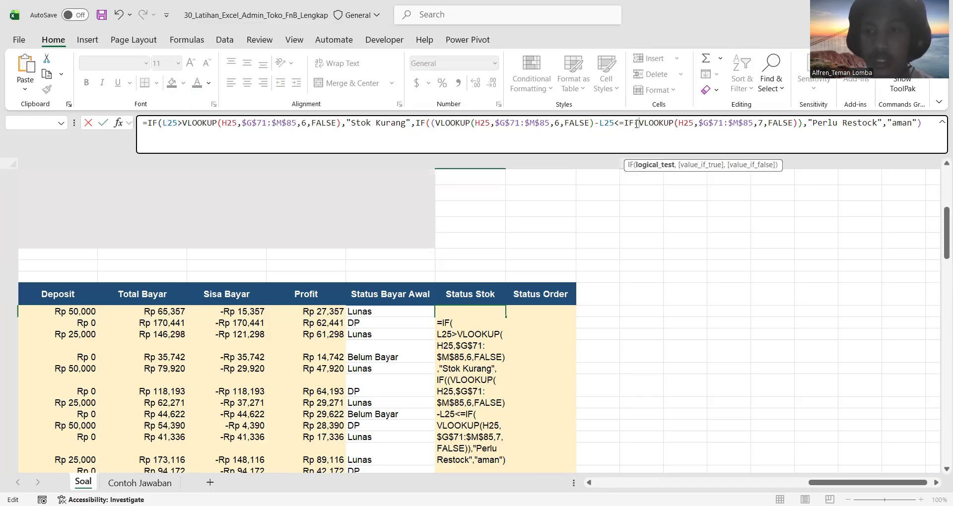
Change the <= comparison after L25 to < in the Status Stok formula and try to enter it.
click(623, 124)
key(BackSpace)
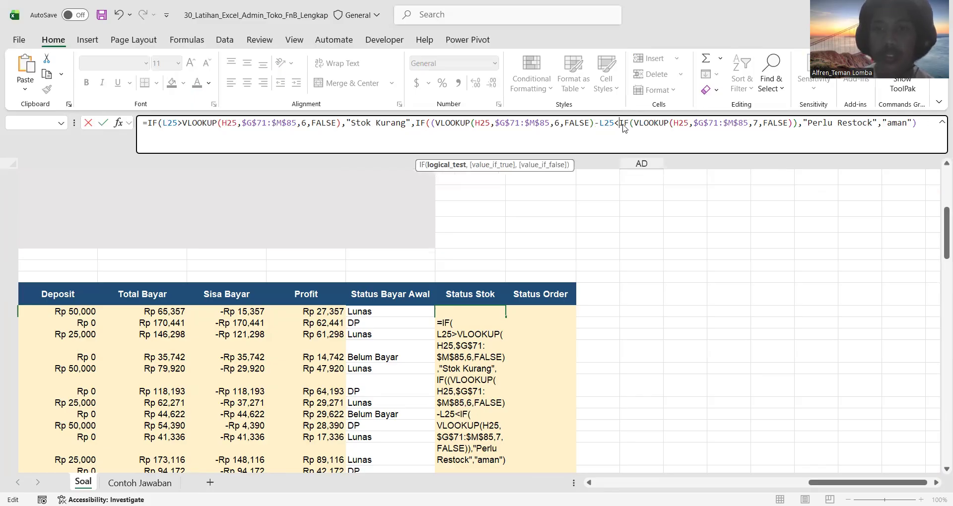
key(Return)
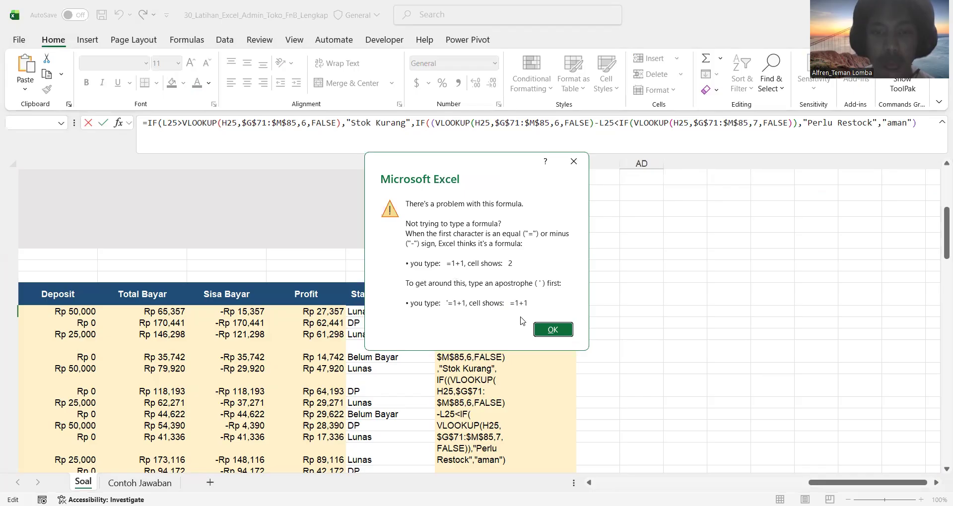
click(553, 330)
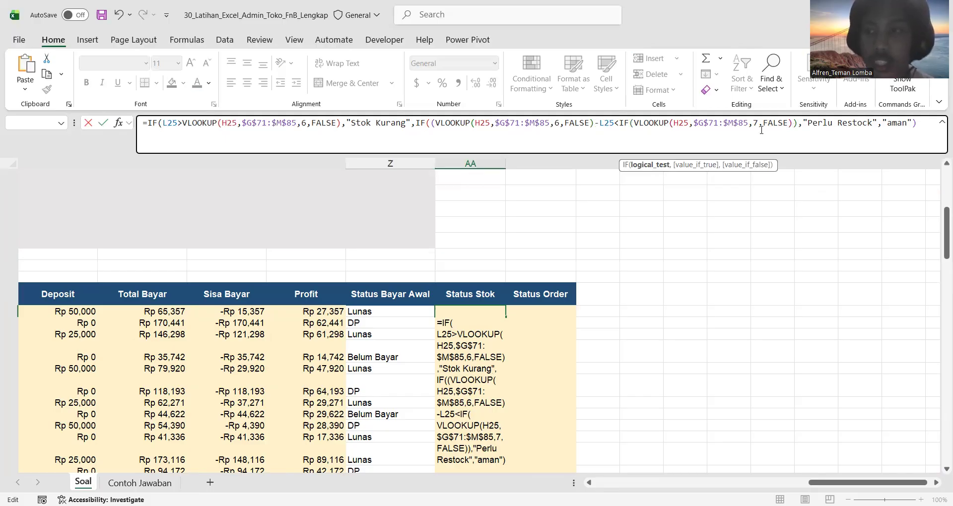
text())
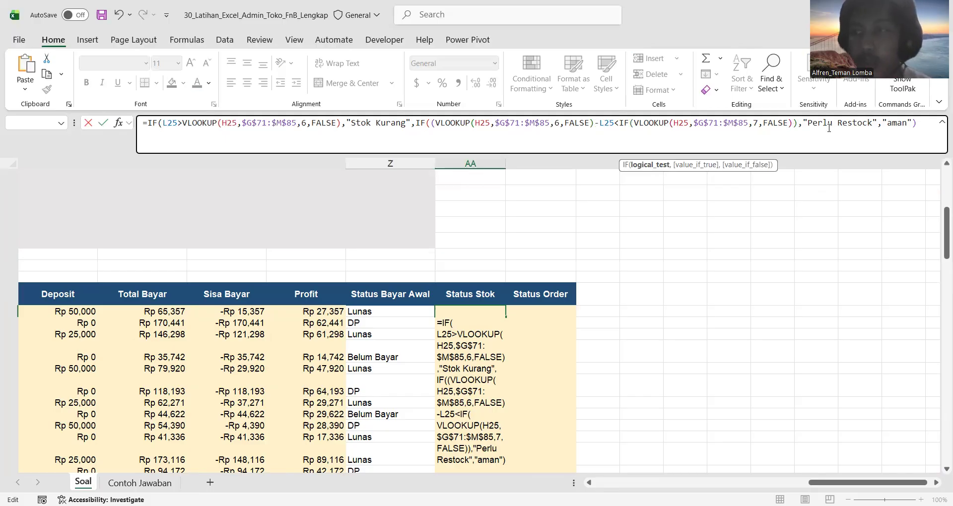
Capitalize the formula's final false result as "Aman".
click(894, 126)
key(BackSpace)
text(A)
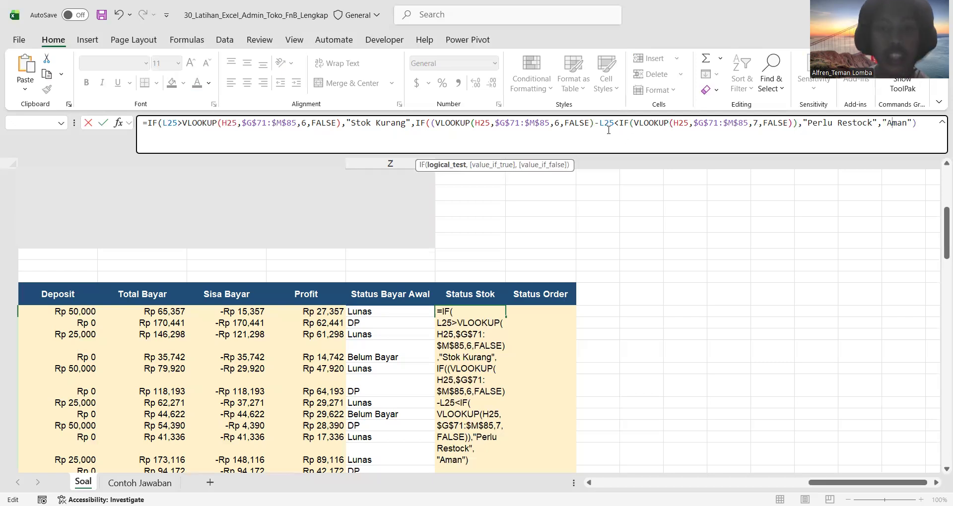
Review the formula from the first IF's condition and "Stok Kurang" result through to the start of the nested IF.
click(585, 124)
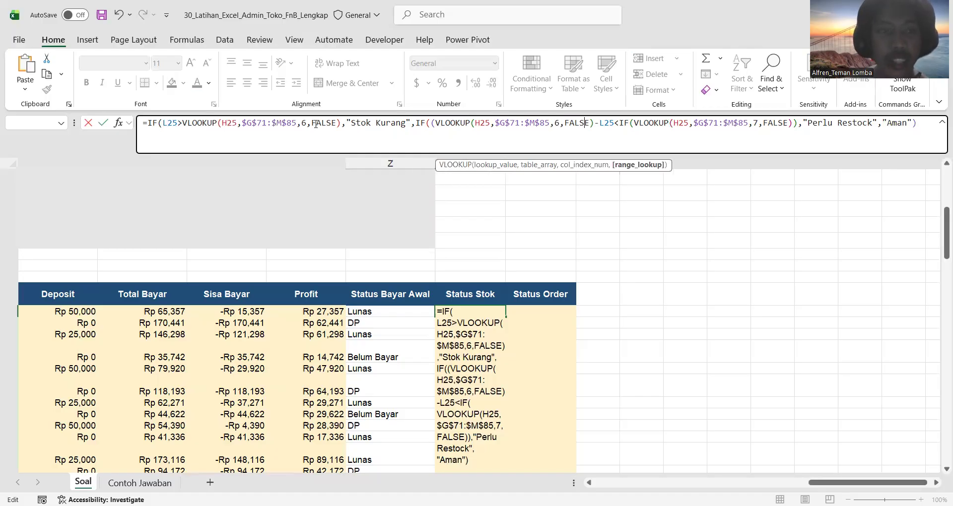
click(153, 124)
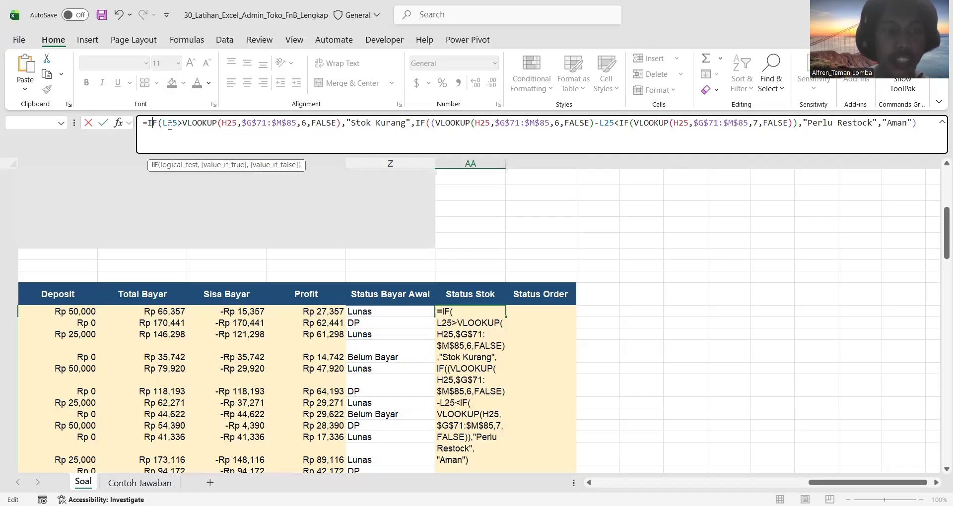
click(170, 126)
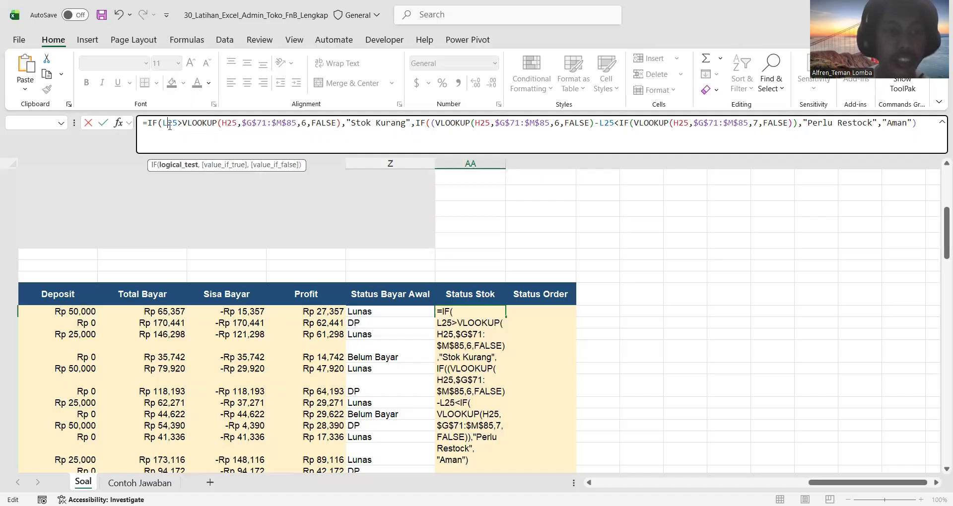
click(270, 124)
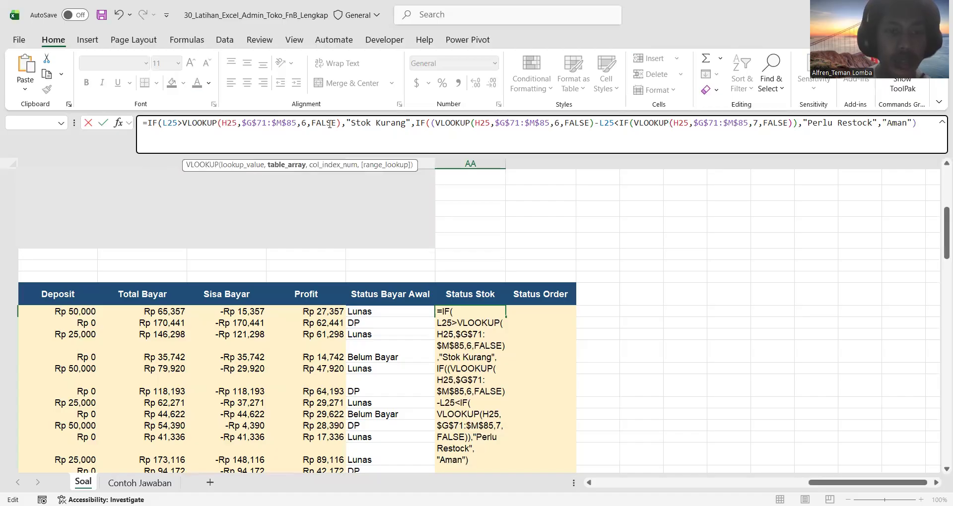
click(340, 124)
click(341, 124)
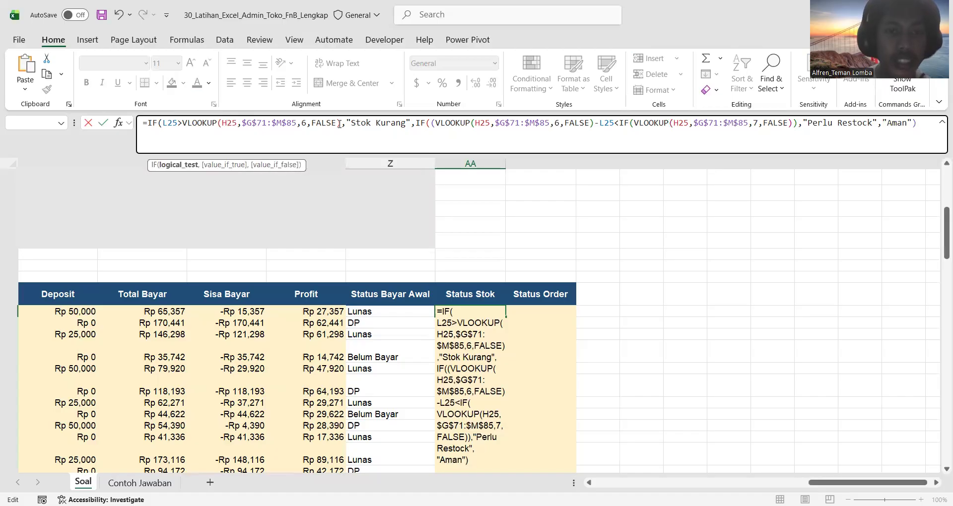
click(357, 124)
click(419, 124)
click(436, 124)
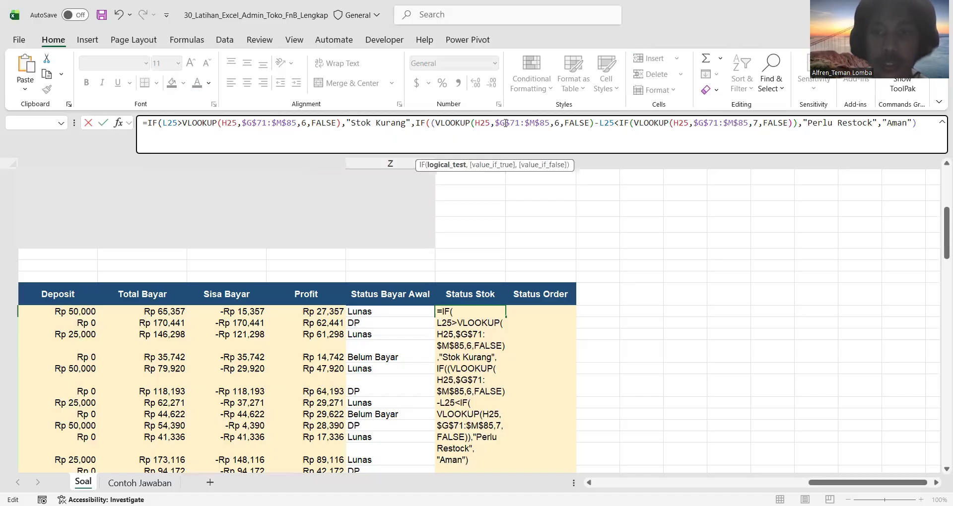
Try closing the stock subtraction with a parenthesis after L25 and entering the Status Stok formula.
click(615, 122)
text())
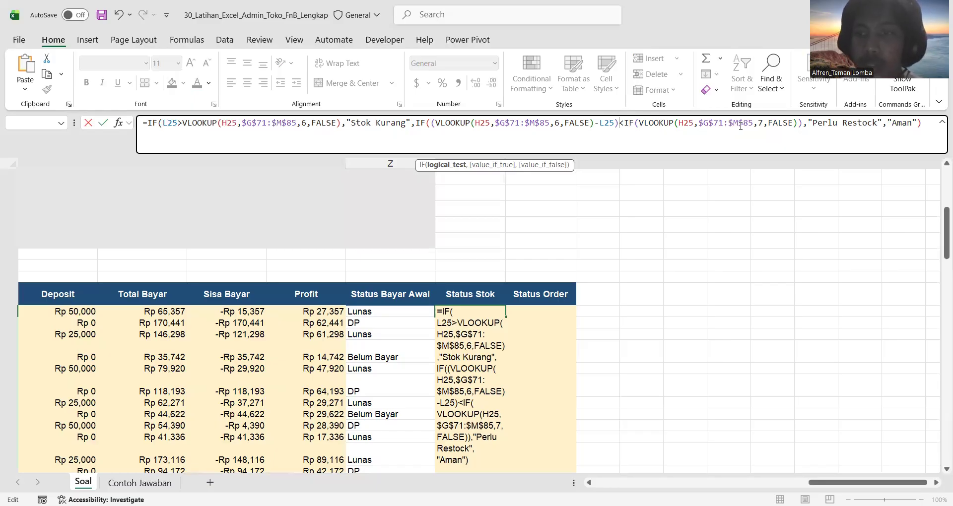
click(774, 129)
click(629, 125)
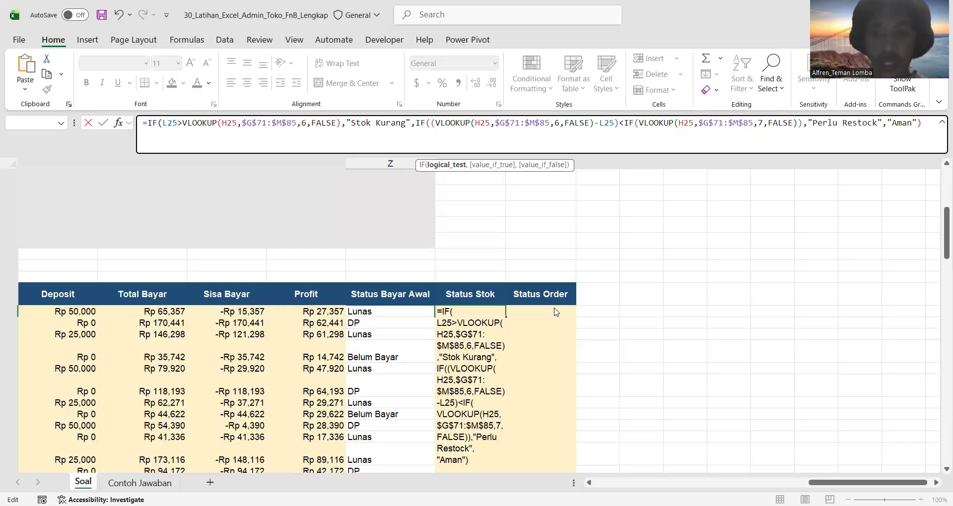
key(Return)
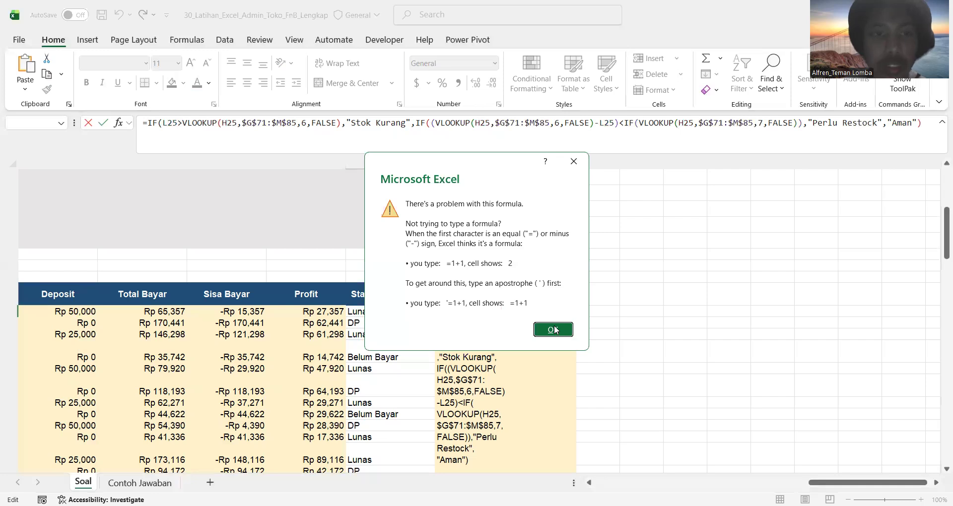
click(554, 328)
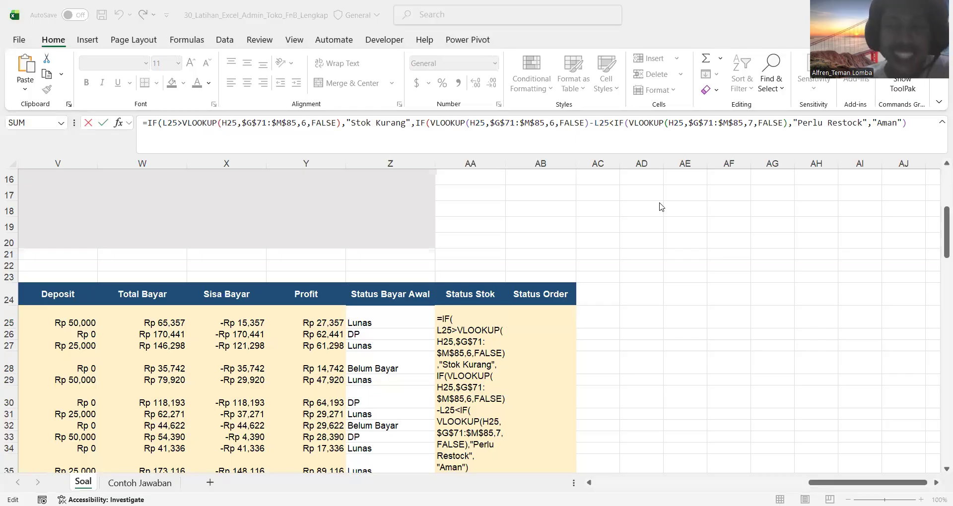
Delete the redundant IF name before the Reorder Point VLOOKUP and try to enter the formula.
click(625, 126)
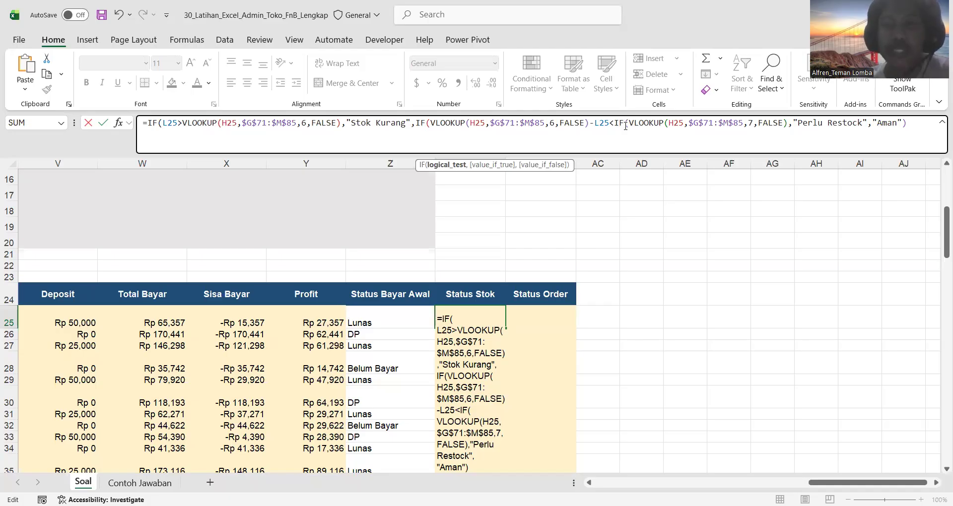
key(BackSpace)
key(BackSpace)
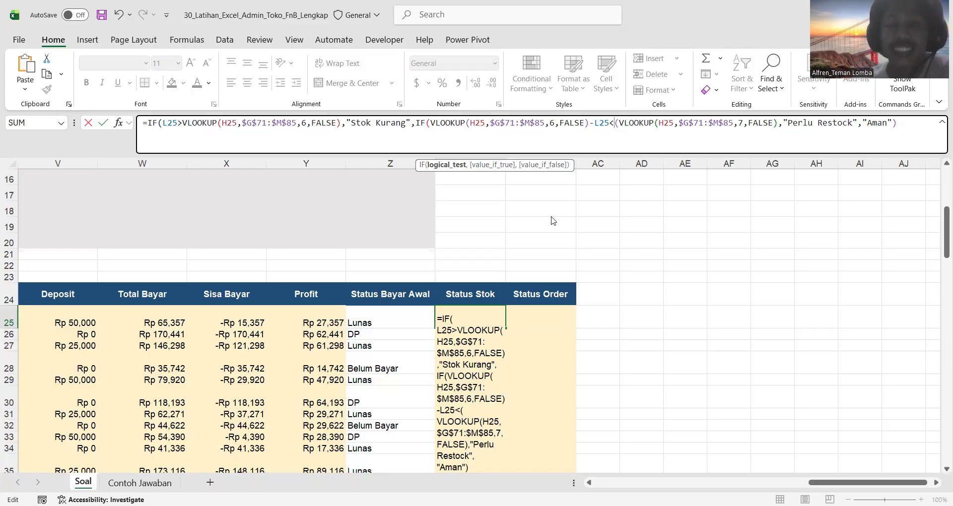
key(Return)
click(550, 332)
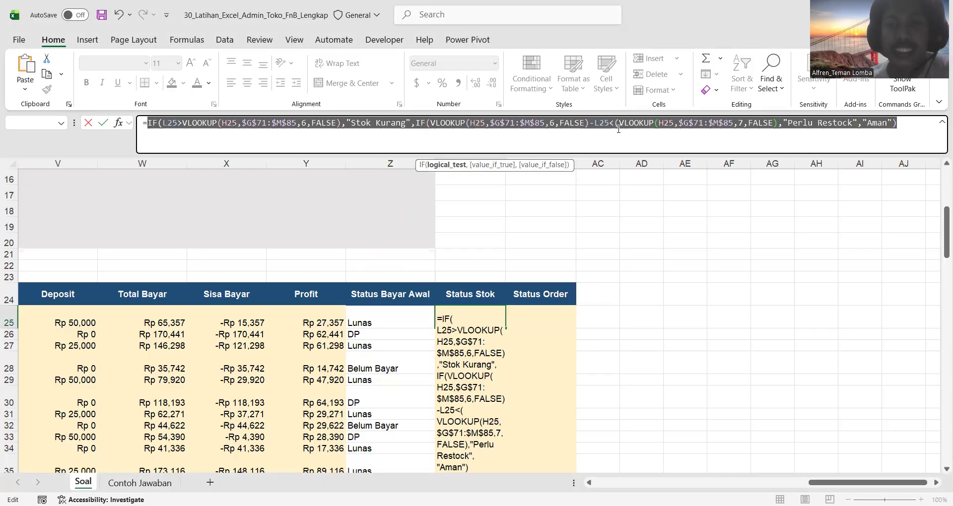
Remove the leftover opening parenthesis before the Reorder Point VLOOKUP, then enter the formula and accept Excel's suggested correction.
click(618, 125)
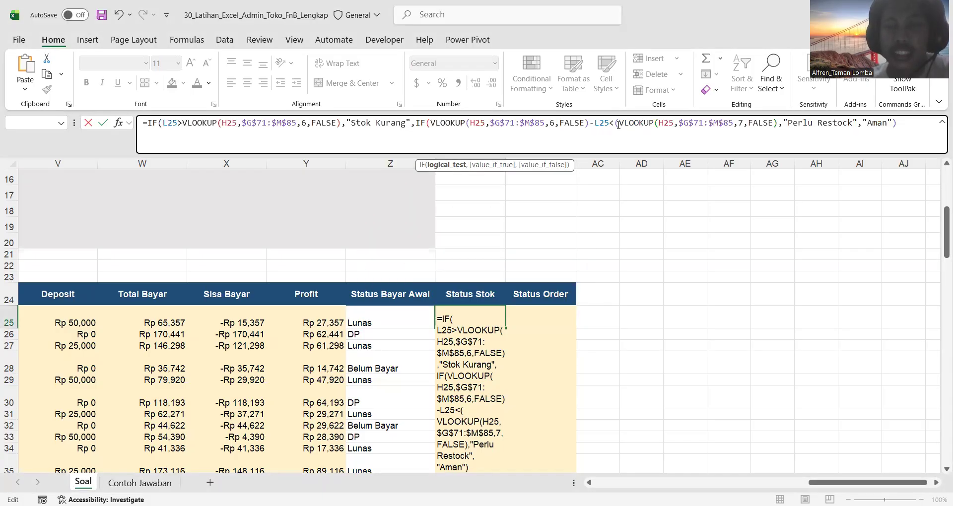
key(BackSpace)
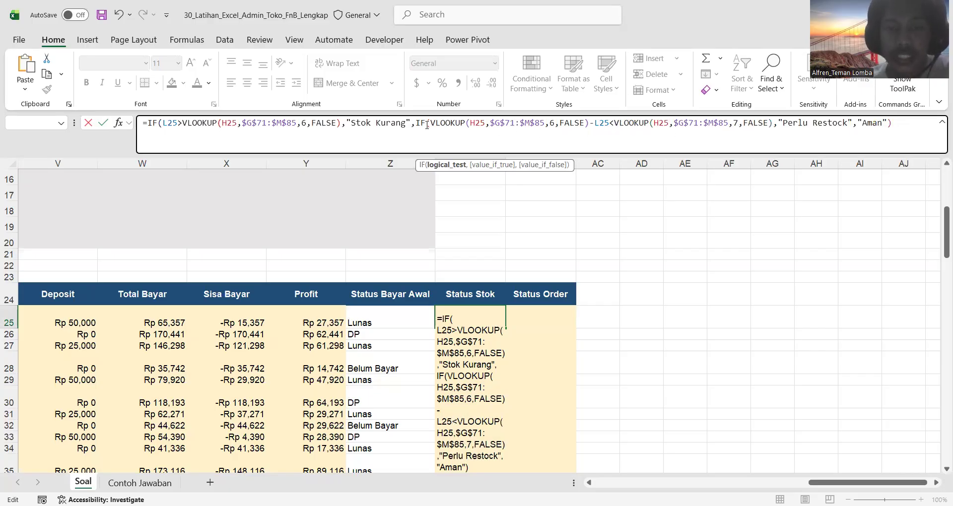
key(Return)
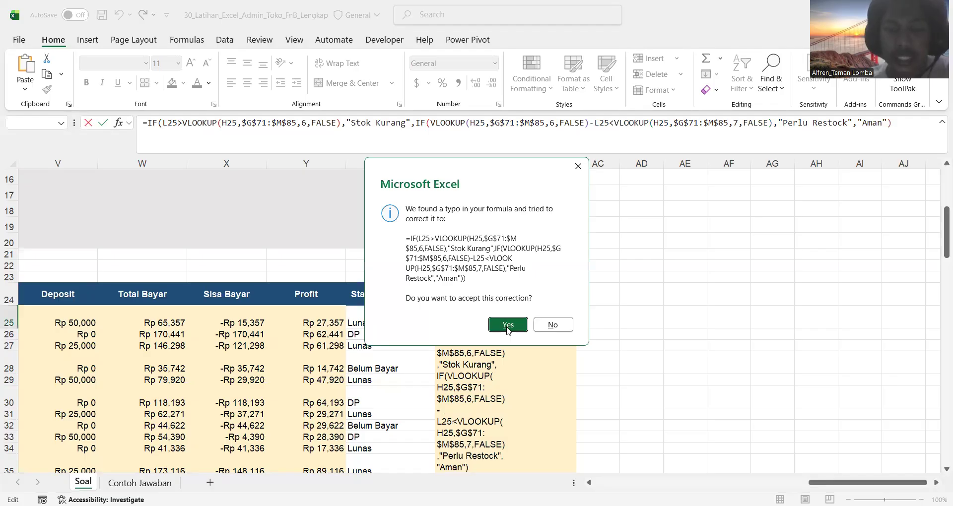
click(508, 325)
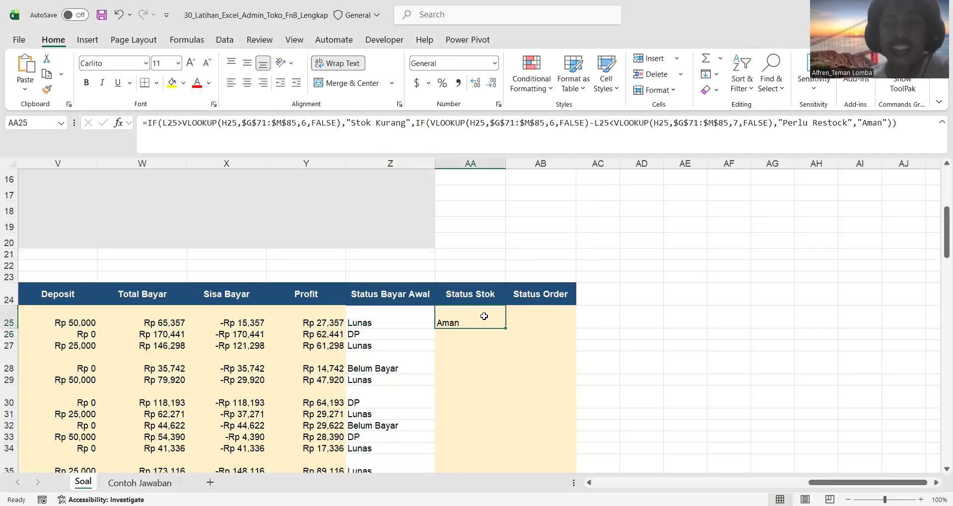
Reopen the Status Stok formula in AA25 and examine the < comparison and the closing parentheses at its end.
double_click(485, 316)
click(615, 122)
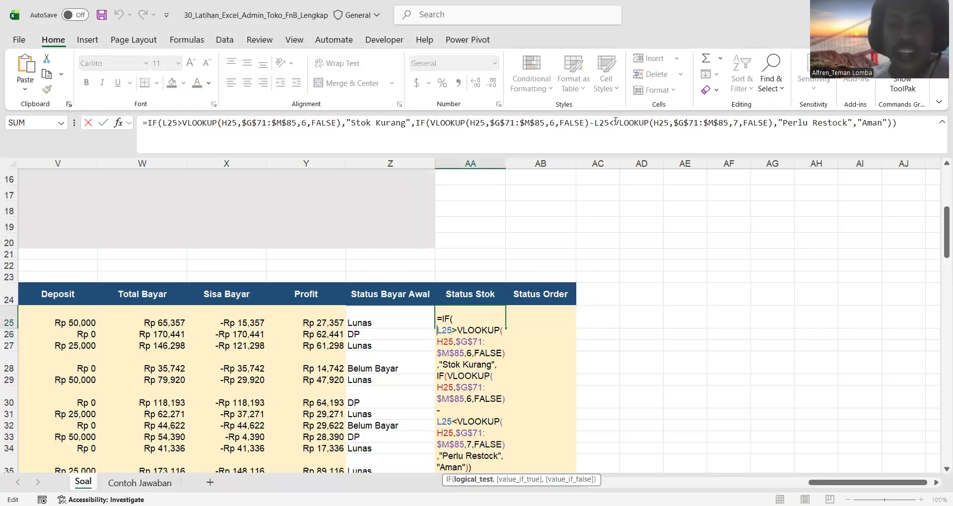
click(616, 124)
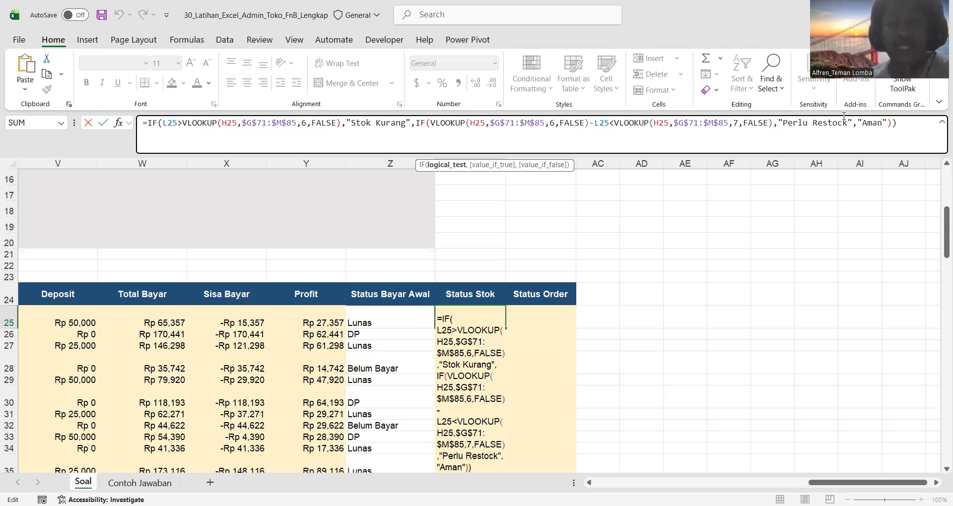
click(910, 128)
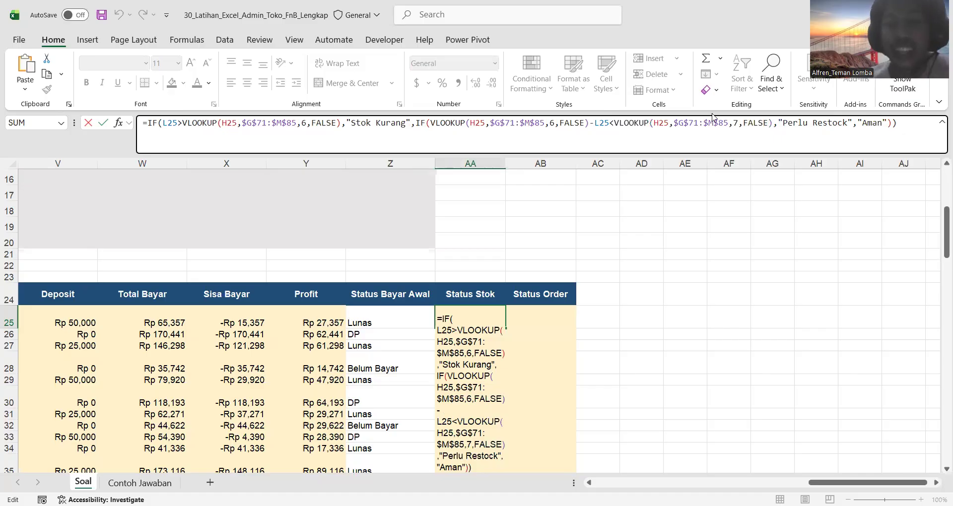
Enter the corrected Status Stok formula in AA25 and fill it down the column through the last order row.
click(616, 125)
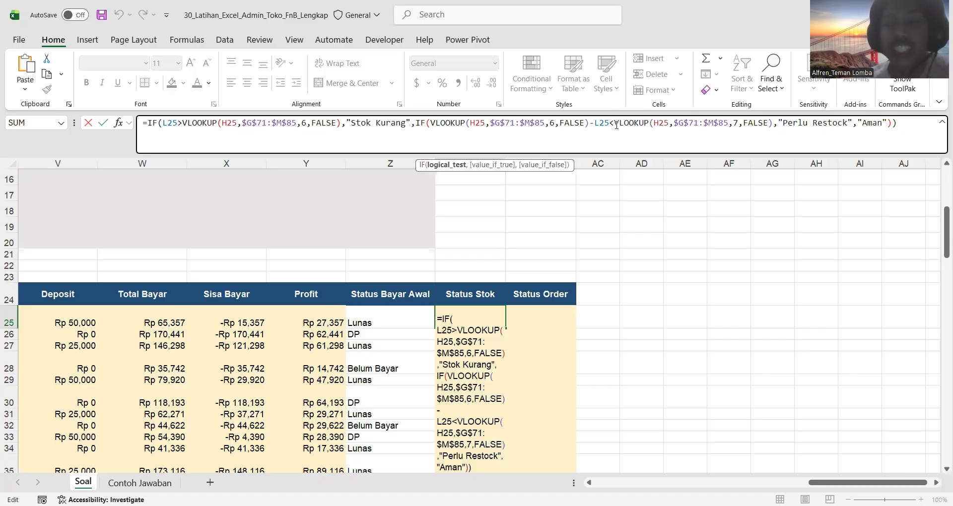
click(908, 121)
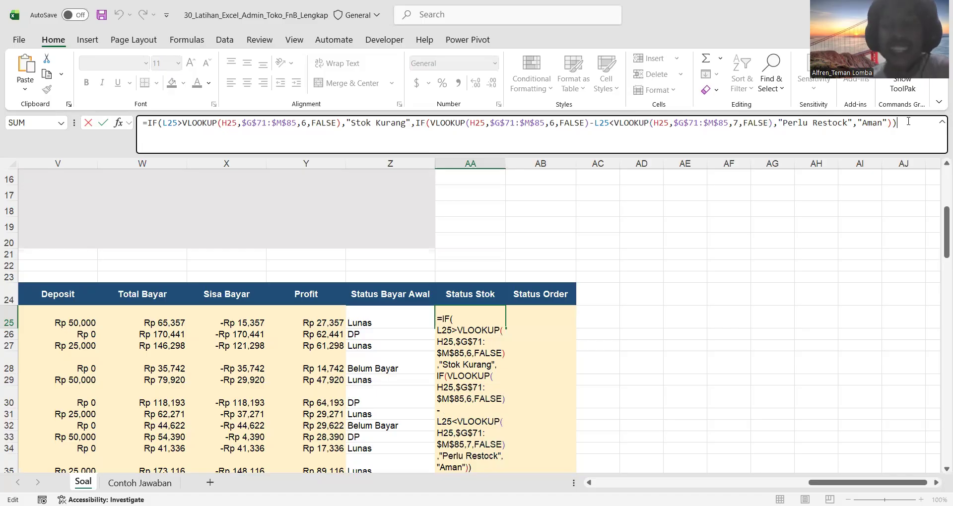
key(Return)
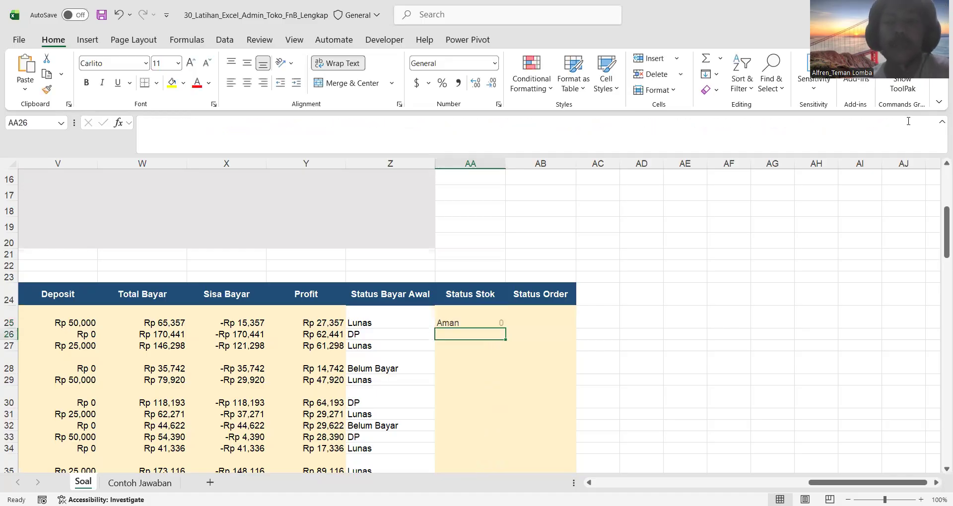
click(486, 317)
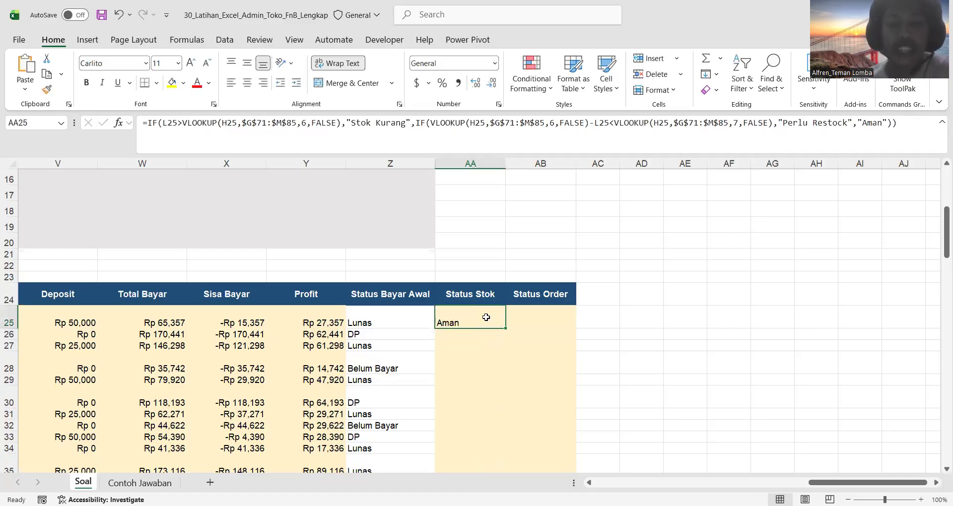
drag(506, 330, 506, 330)
double_click(507, 330)
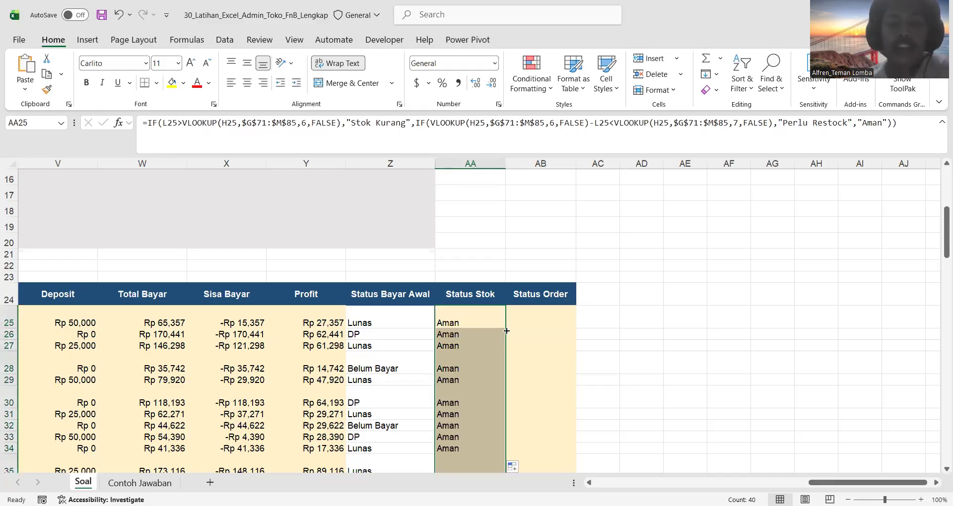
Review the Status Order rule in instruction 12 and begin an IF formula in AB25.
click(531, 316)
scroll(212, 272, left, 10)
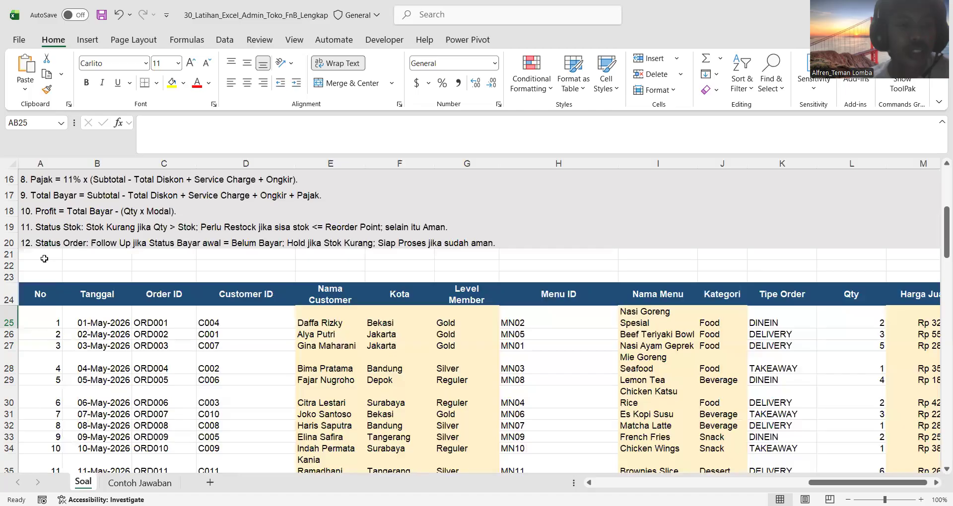
click(73, 245)
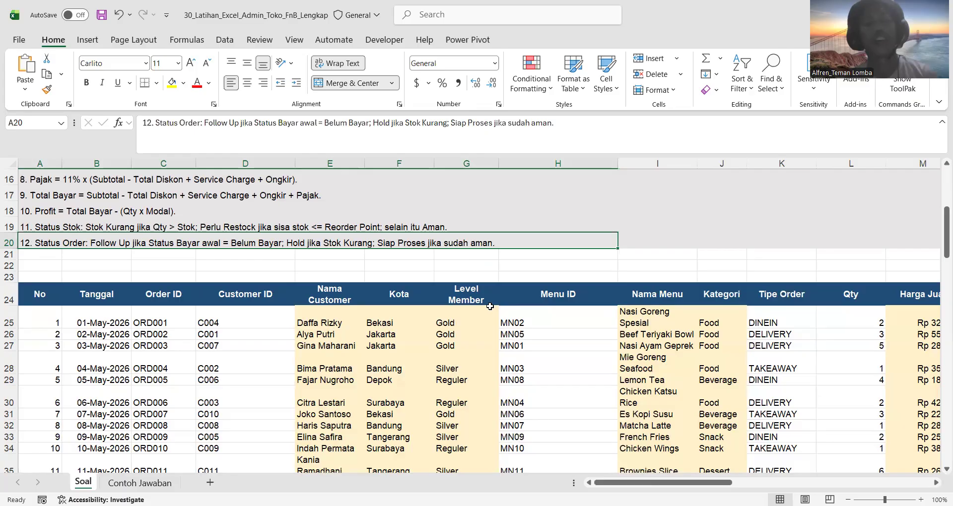
scroll(634, 348, right, 10)
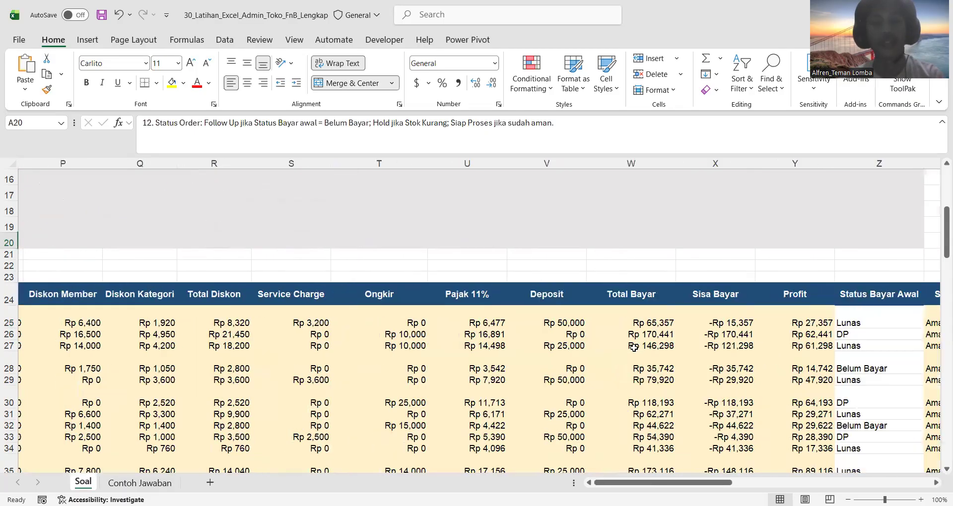
scroll(634, 348, right, 1)
click(693, 316)
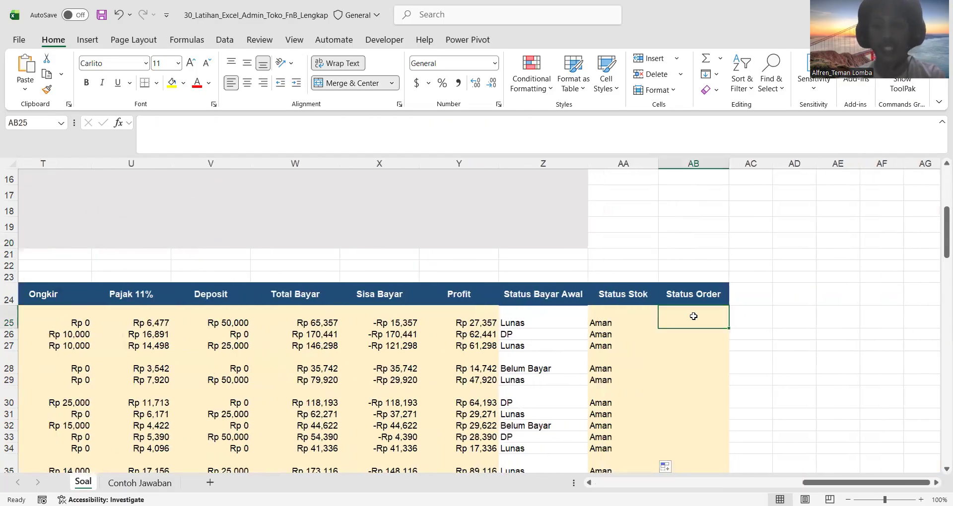
text(=IF)
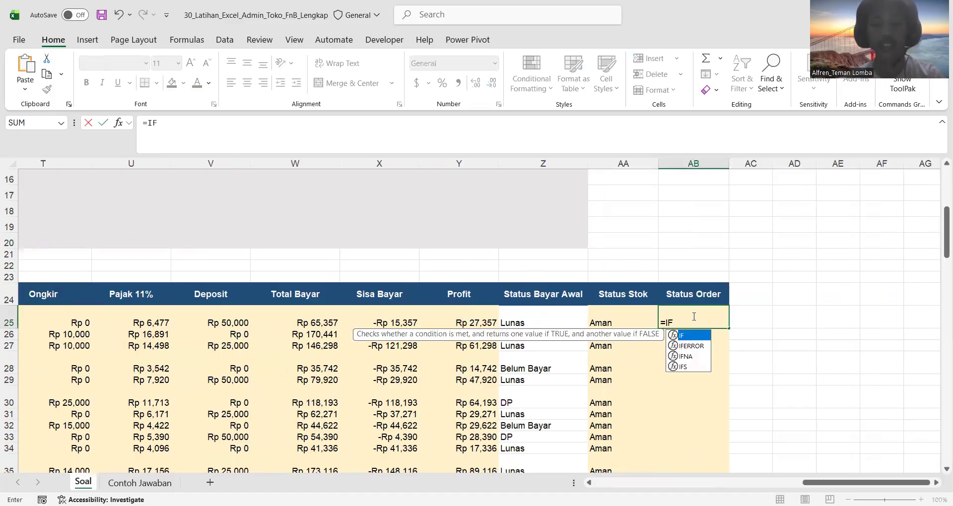
text(()
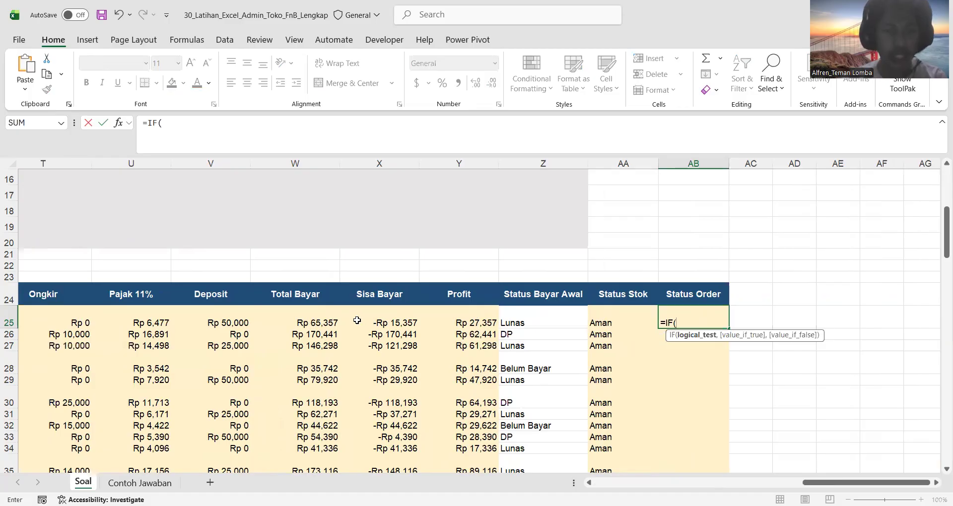
click(240, 322)
text(=0,)
scroll(240, 322, left, 5)
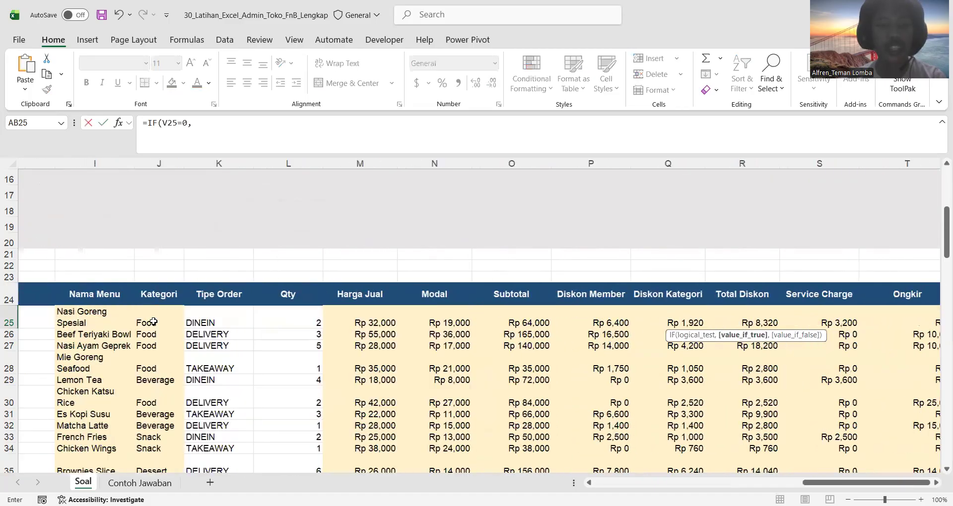
scroll(153, 322, right, 5)
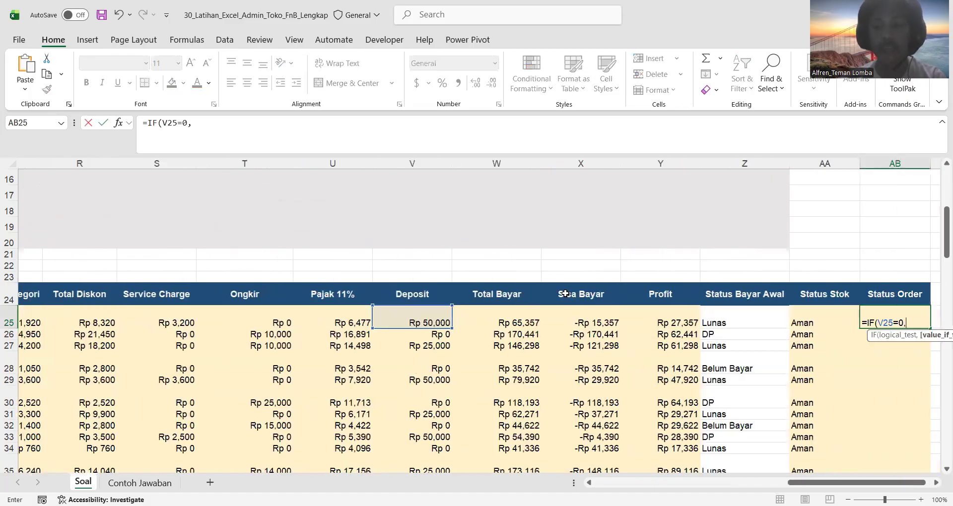
scroll(153, 322, right, 2)
key(BackSpace)
key(BackSpace)
key(BackSpace)
key(BackSpace)
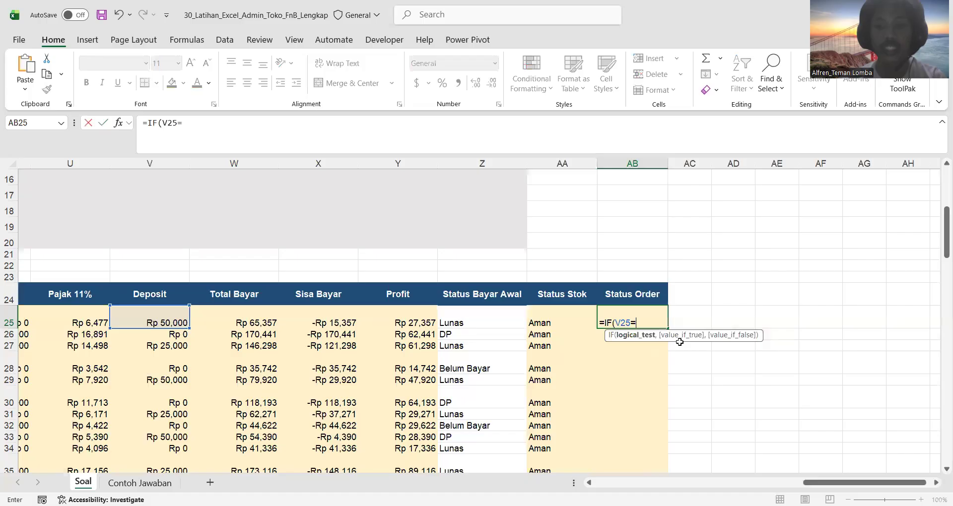
key(BackSpace)
key(BackSpace)
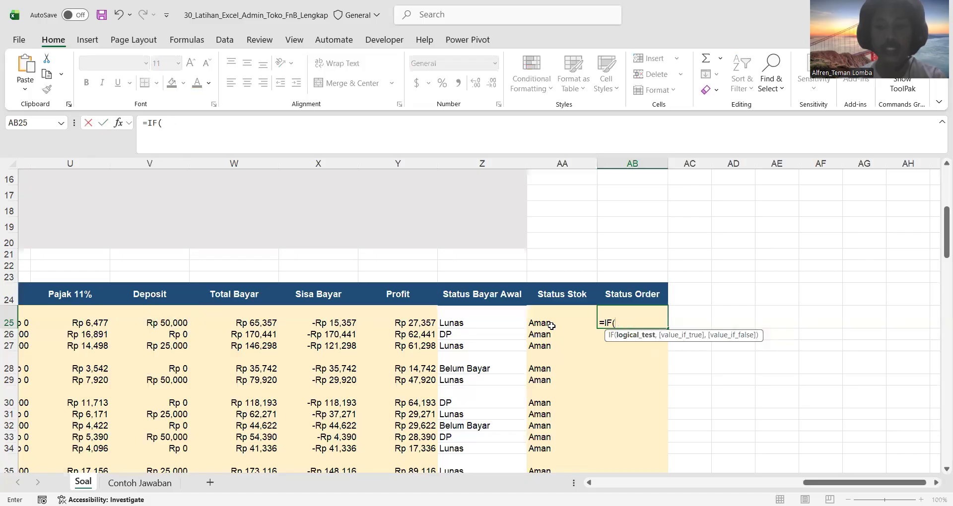
Set the IF condition to Z25="Belum Bayar" with "Follow Up" as its true result.
click(482, 317)
text(=)
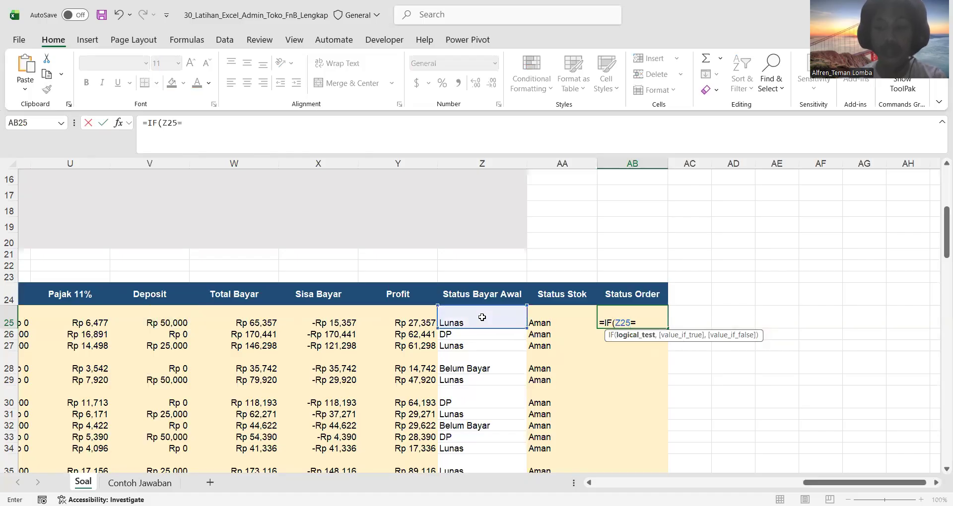
text("Belum)
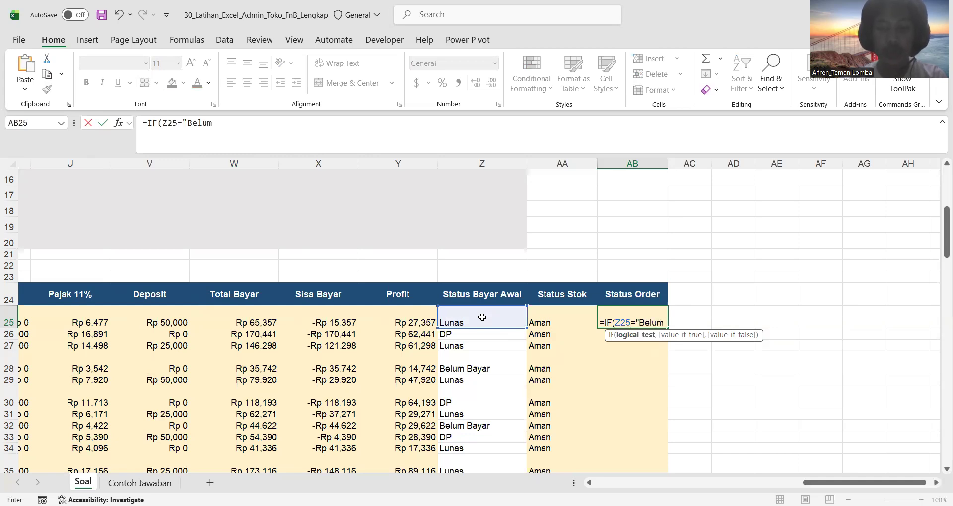
text( Bayar",)
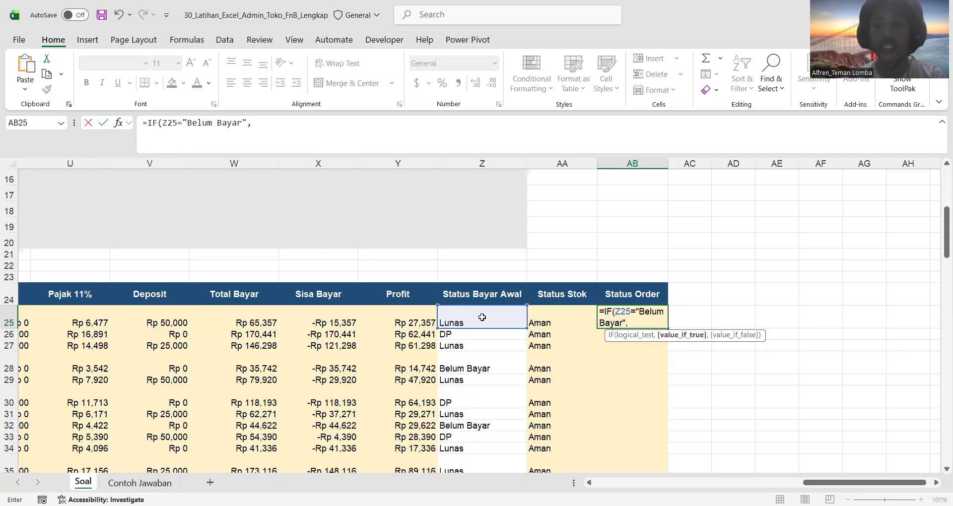
text("Follow Up",)
Recheck the Status Order rule and add an equality comparison on Status Stok cell AA25 to the formula.
scroll(330, 315, left, 10)
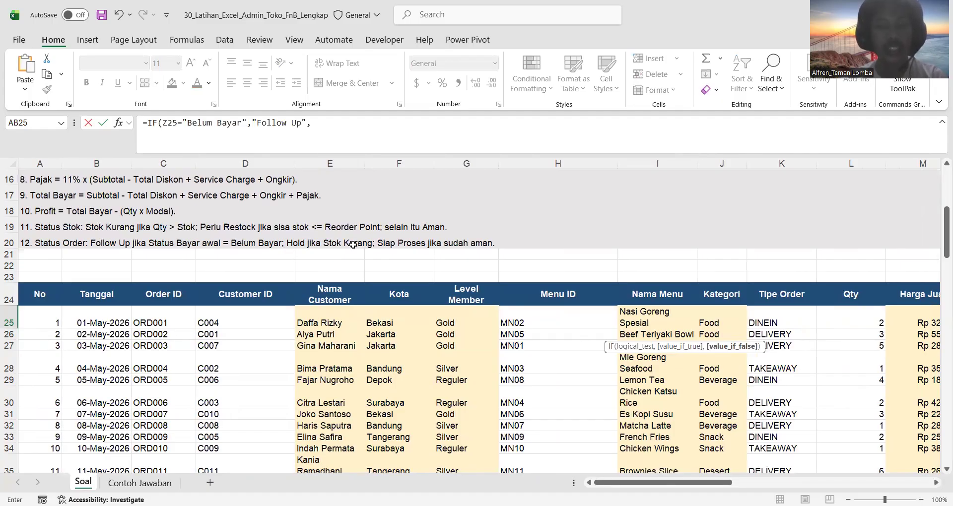
scroll(543, 309, right, 10)
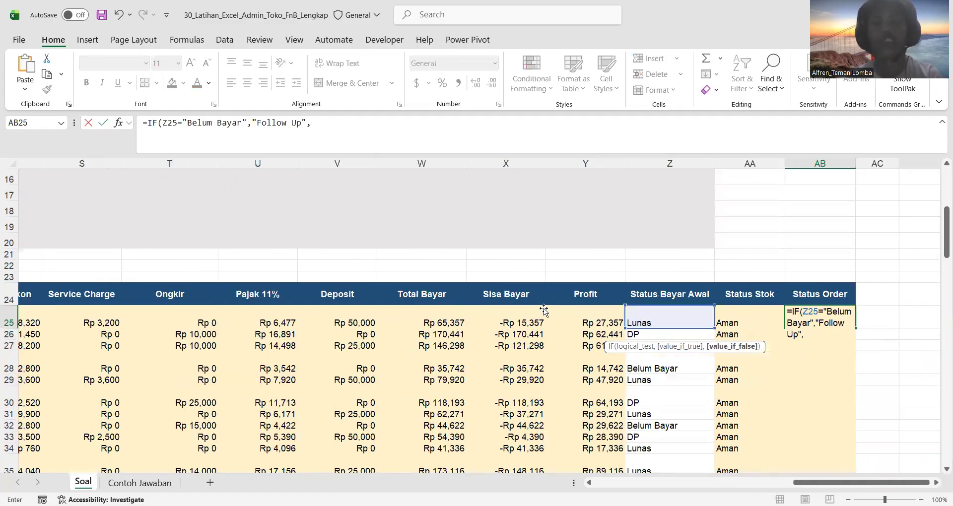
scroll(396, 316, right, 4)
click(394, 317)
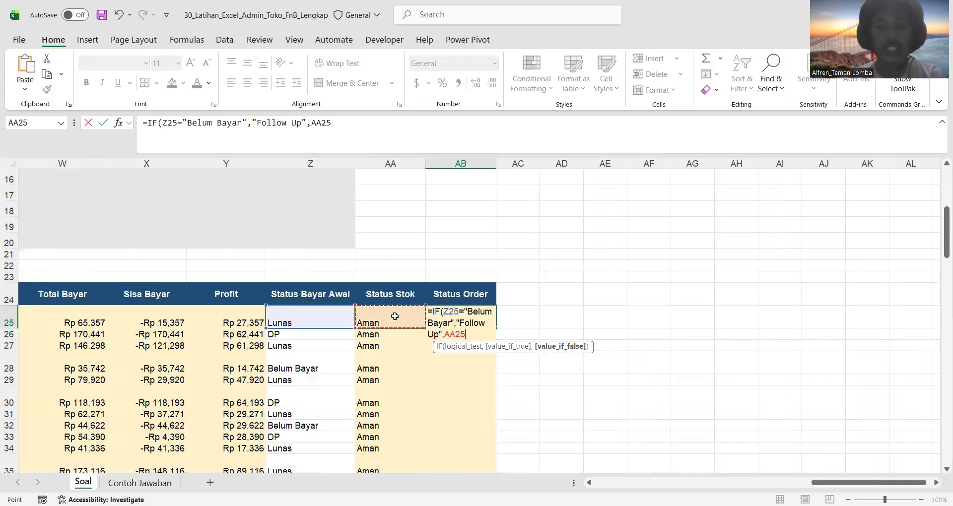
text(=)
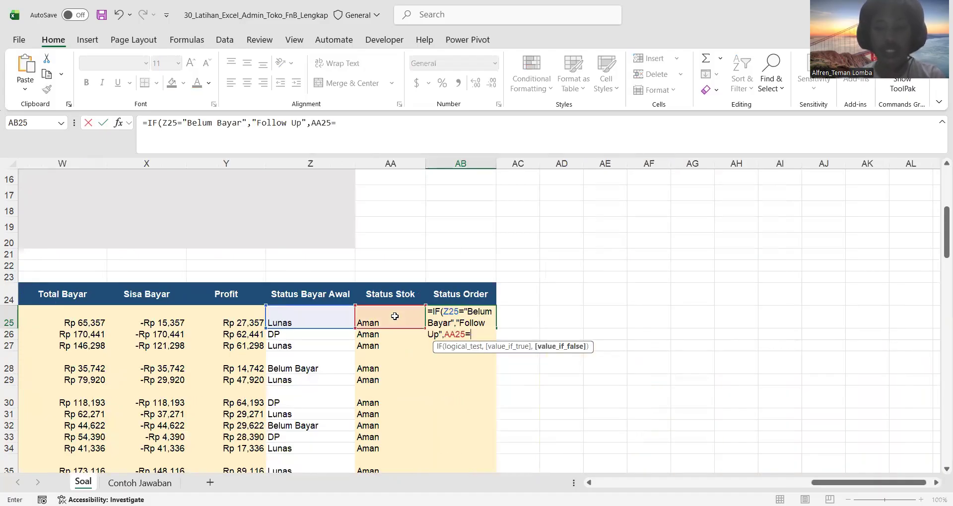
text("Ku)
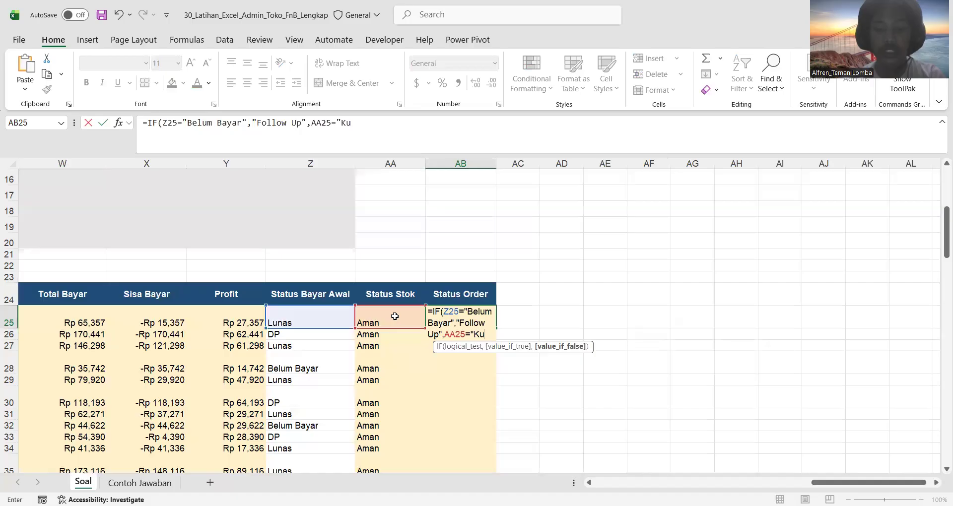
text(rang)
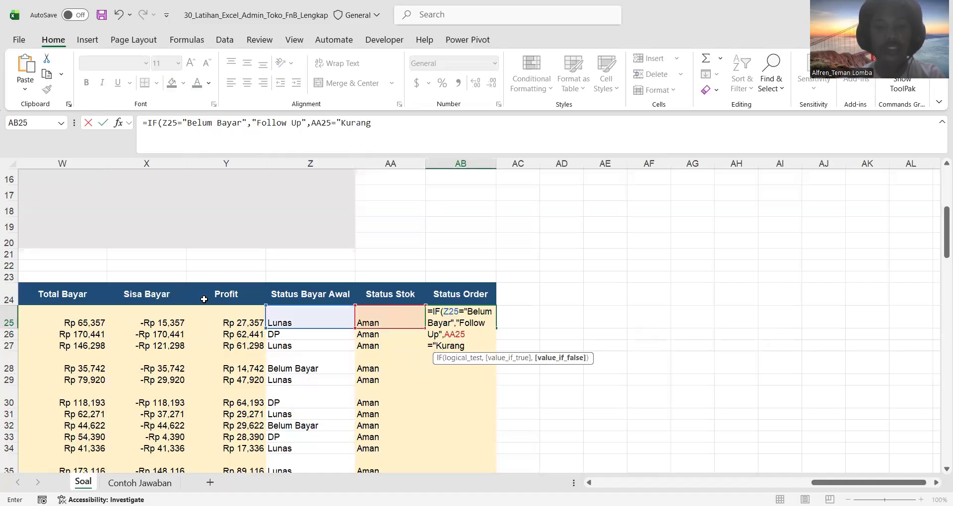
scroll(204, 299, left, 5)
scroll(204, 299, right, 5)
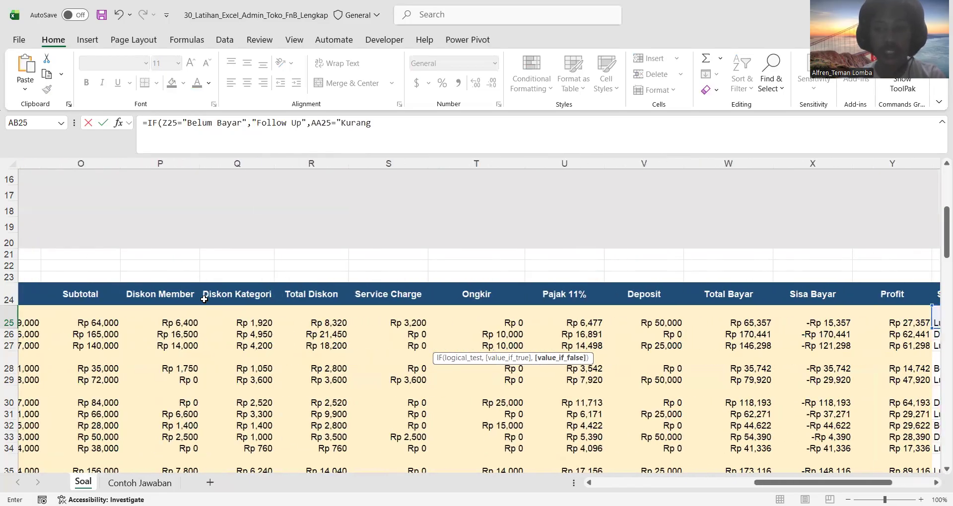
scroll(204, 300, right, 1)
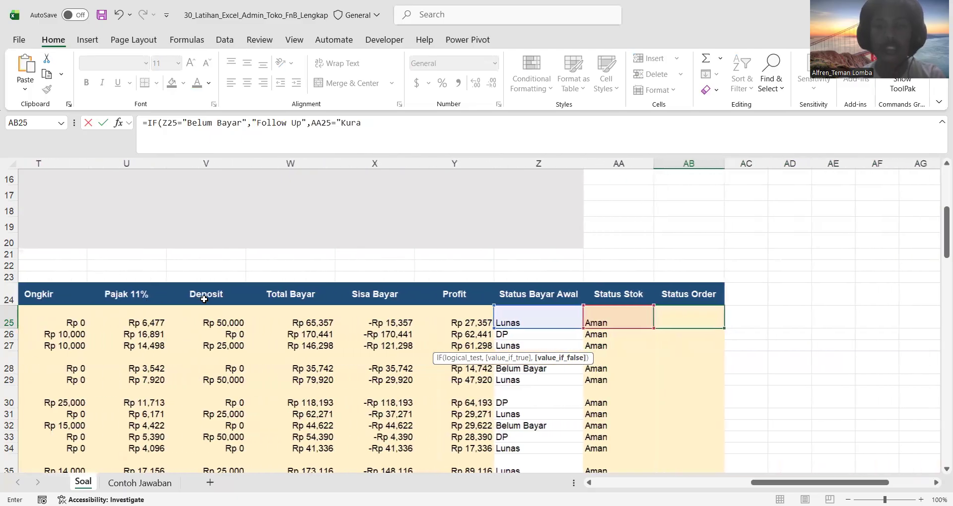
key(BackSpace)
key(BackSpace)
key(BackSpace)
key(BackSpace)
key(BackSpace)
key(BackSpace)
Compare AA25 with "Stock Kurang", add Hold" as the result without its opening quote, and try to enter the formula.
text(St)
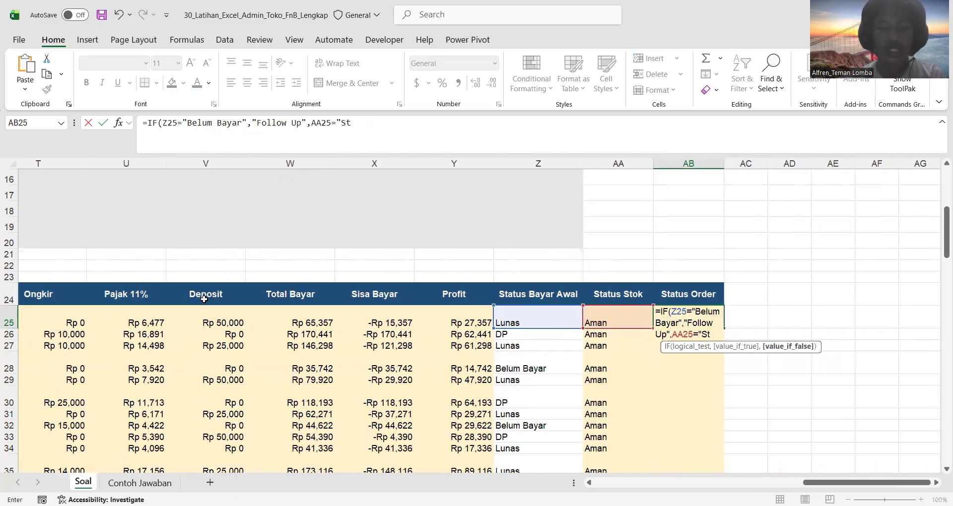
text(ock Kurang)
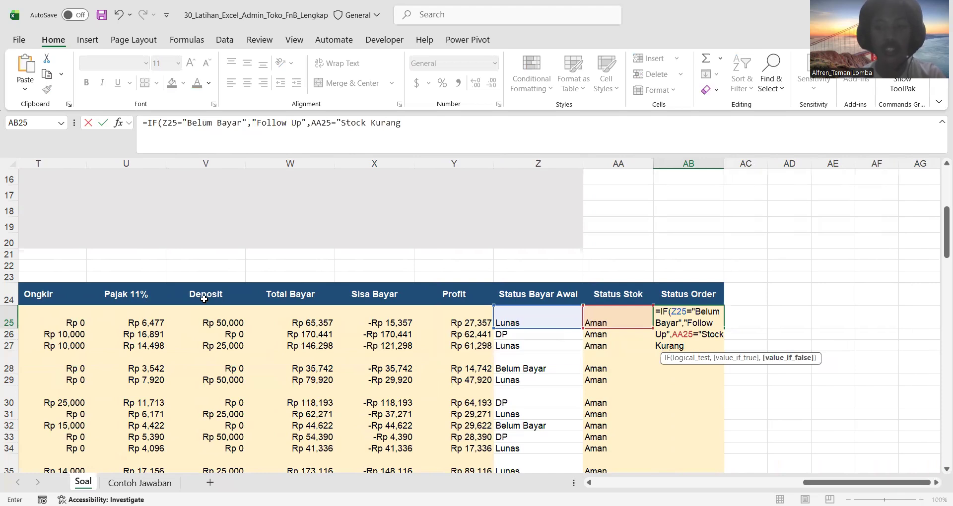
text(",)
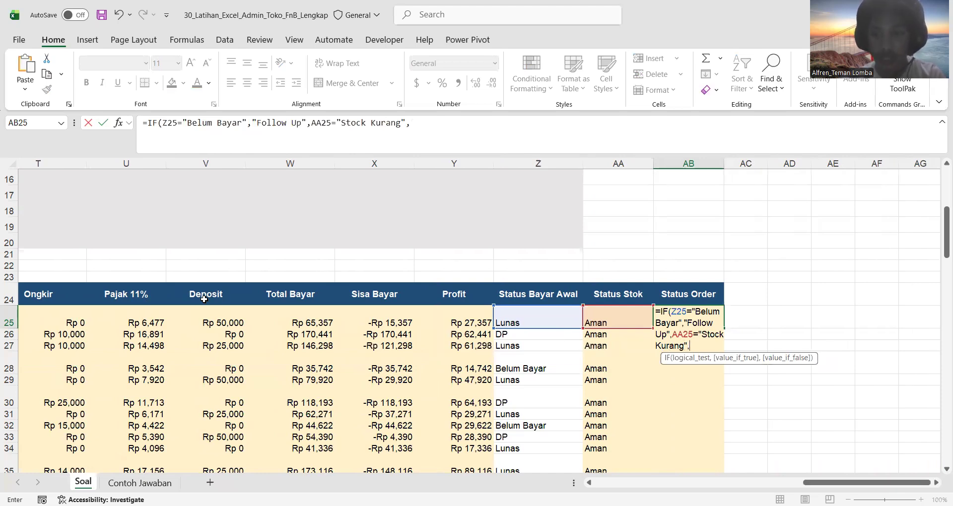
text(Hold)
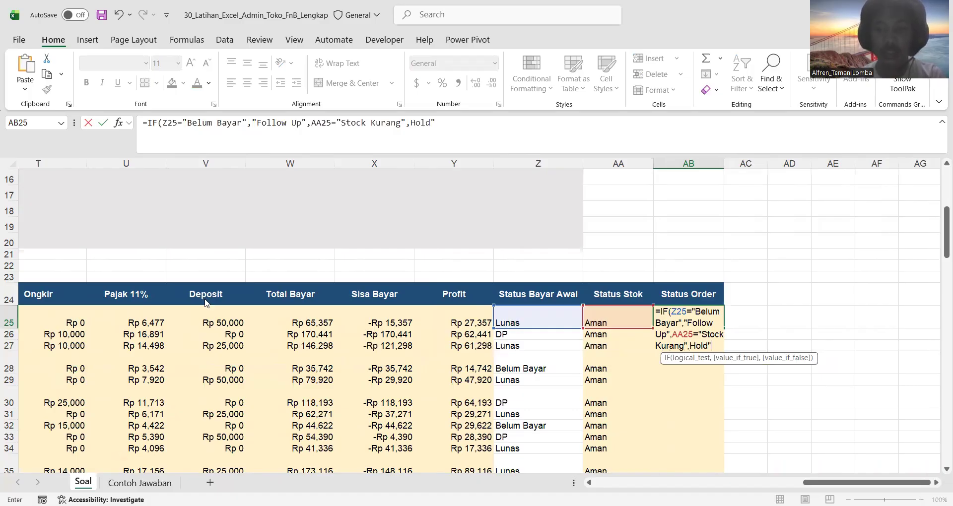
key(Return)
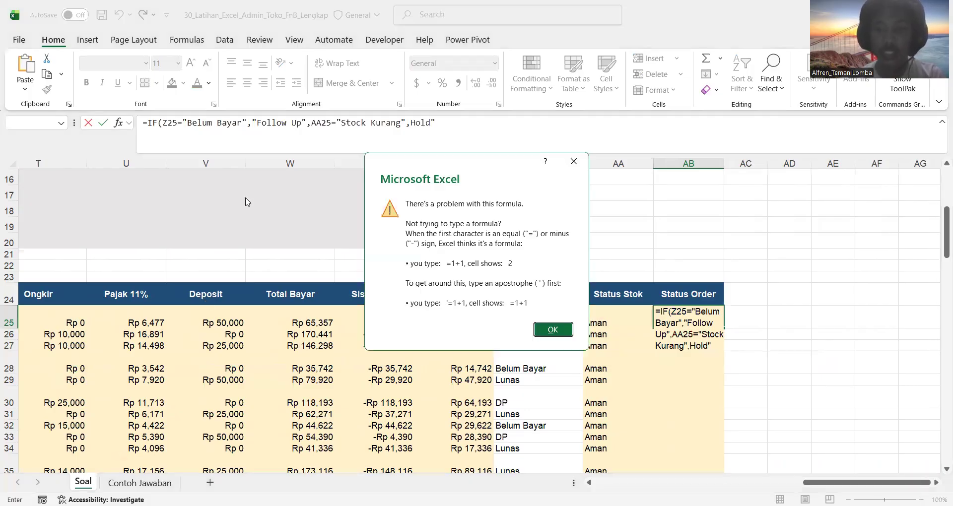
click(581, 159)
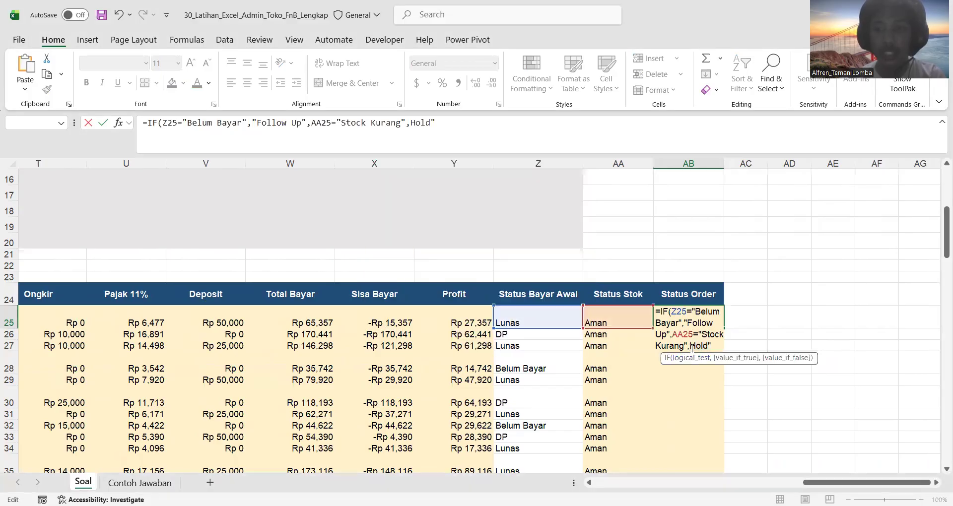
Add the missing opening quote before Hold and insert a nested IF( before AA25 in the Status Order formula.
click(692, 346)
text(")
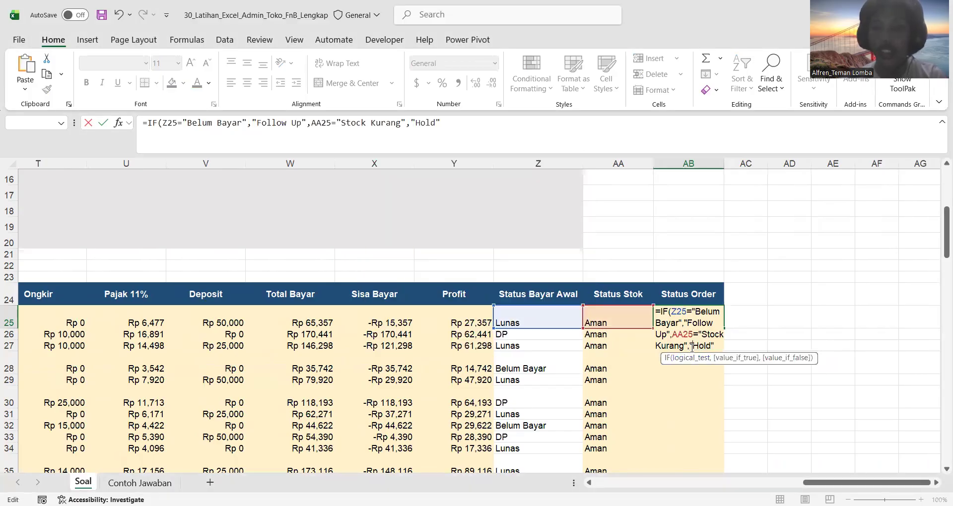
click(674, 335)
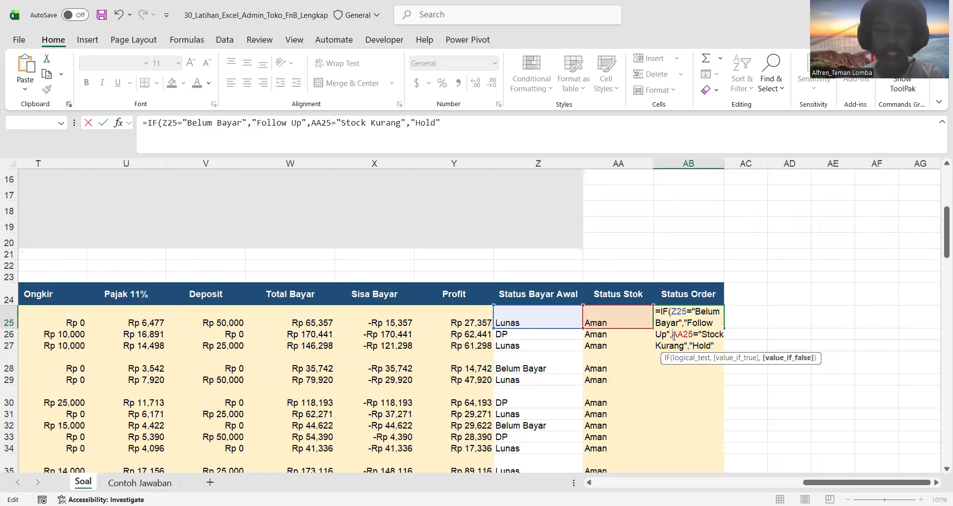
text(IF()
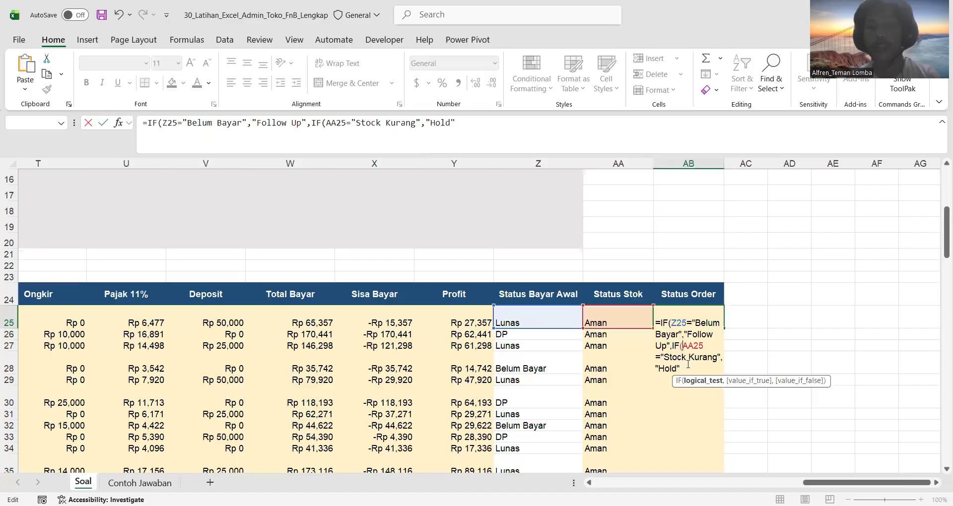
Finish the nested IF in AB25 with "Siap Proses" as its false result and fill the formula down the Status Order column.
click(688, 366)
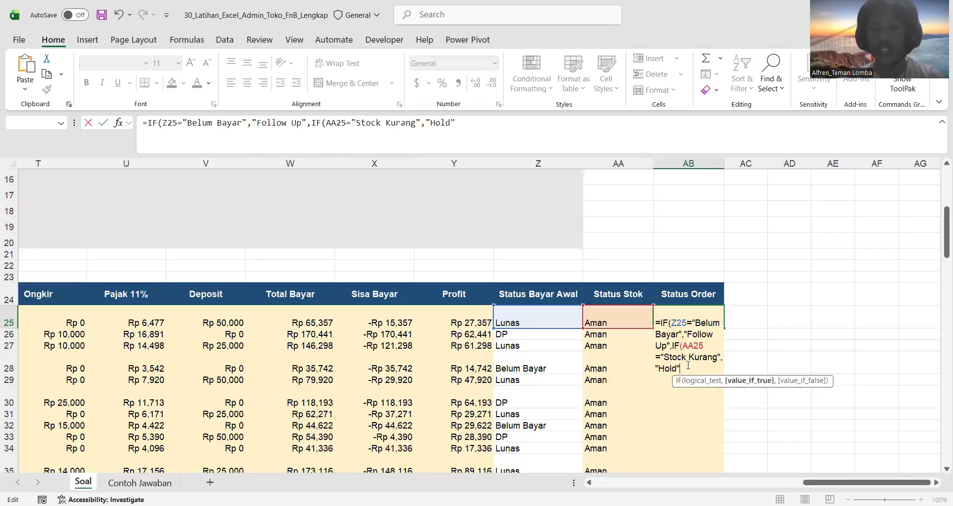
text(,)
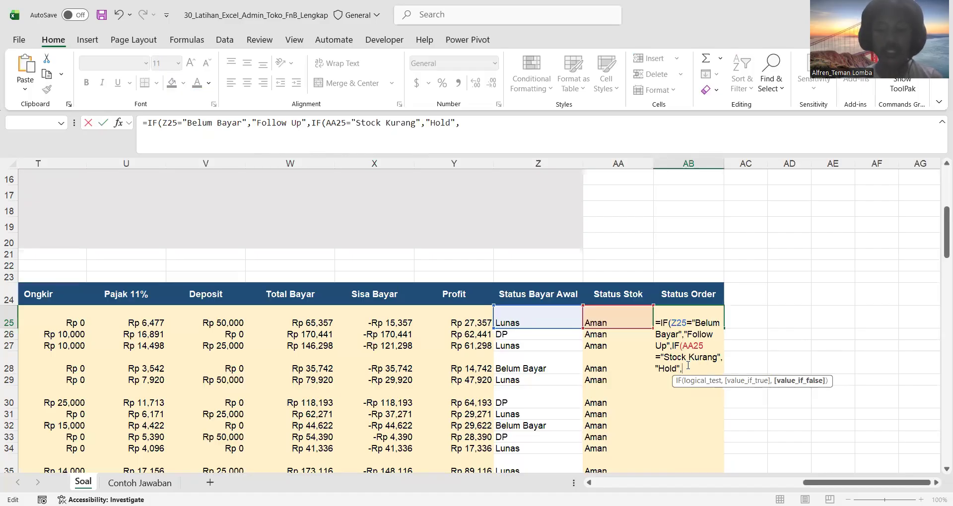
text("Siap Proses")
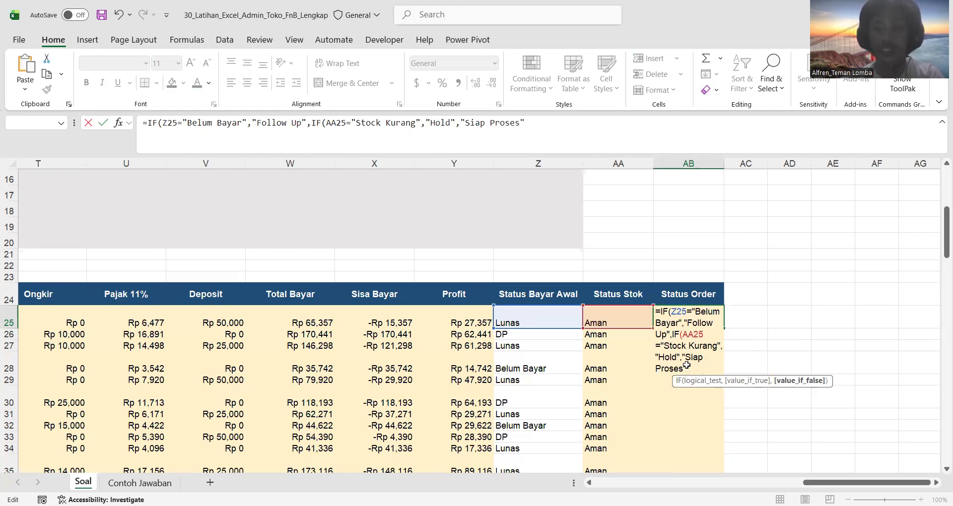
key(Return)
click(692, 325)
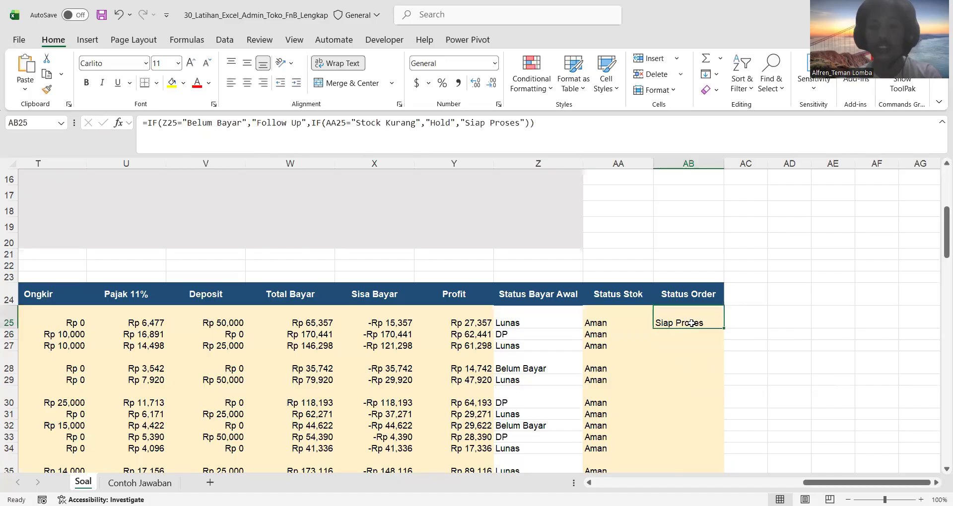
double_click(723, 328)
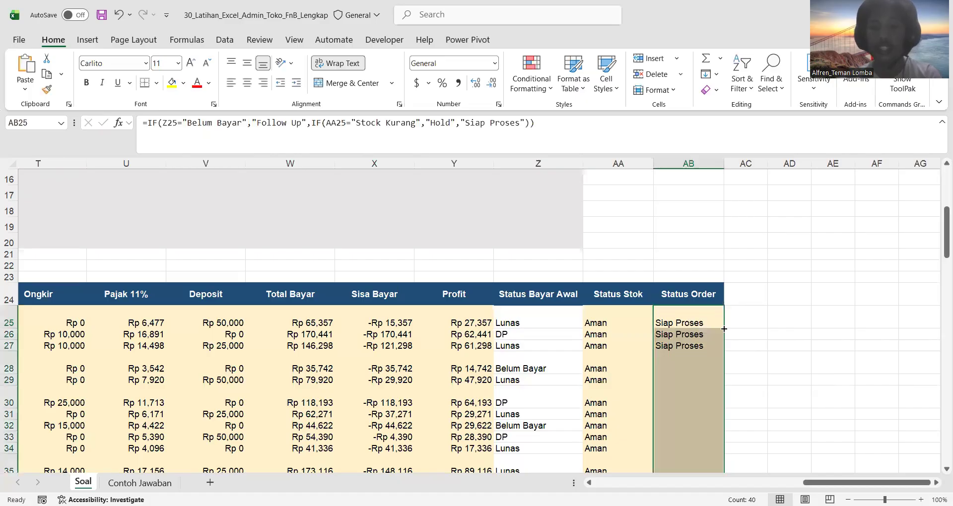
Check the filled Status Order results against the Status Bayar Awal entries in rows 28 and 29.
click(690, 363)
click(523, 368)
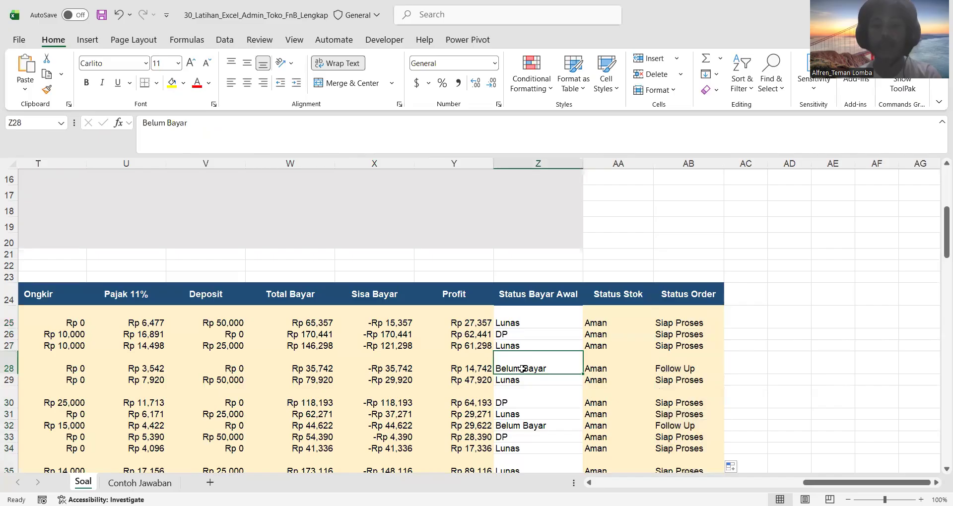
click(662, 366)
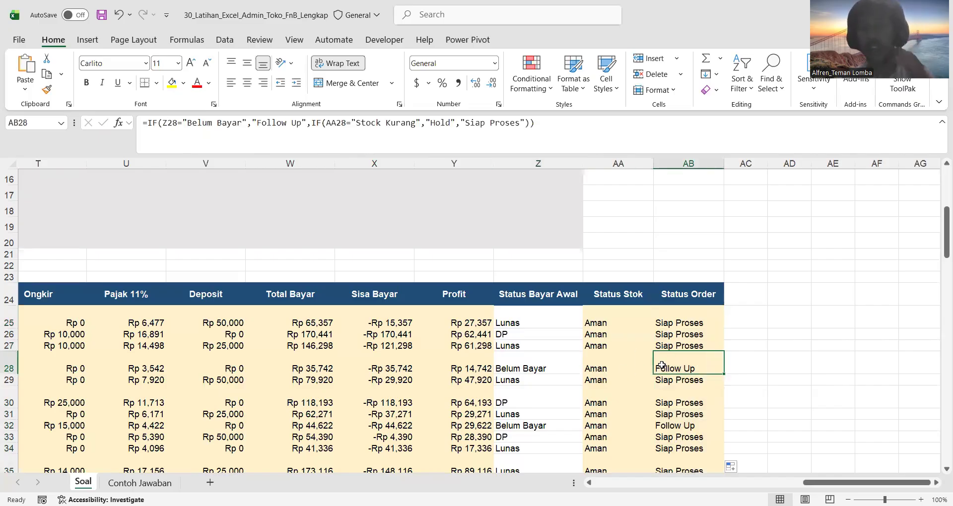
click(539, 379)
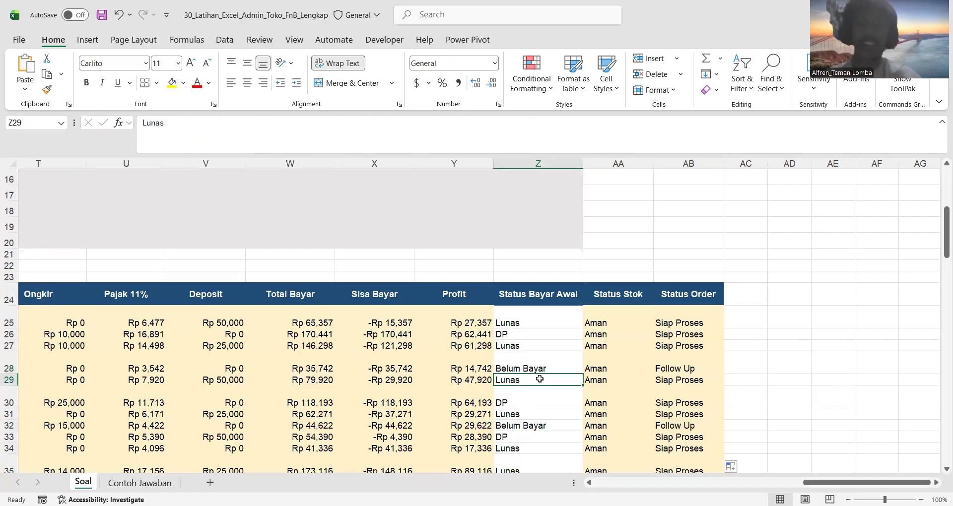
click(436, 336)
scroll(438, 336, left, 1)
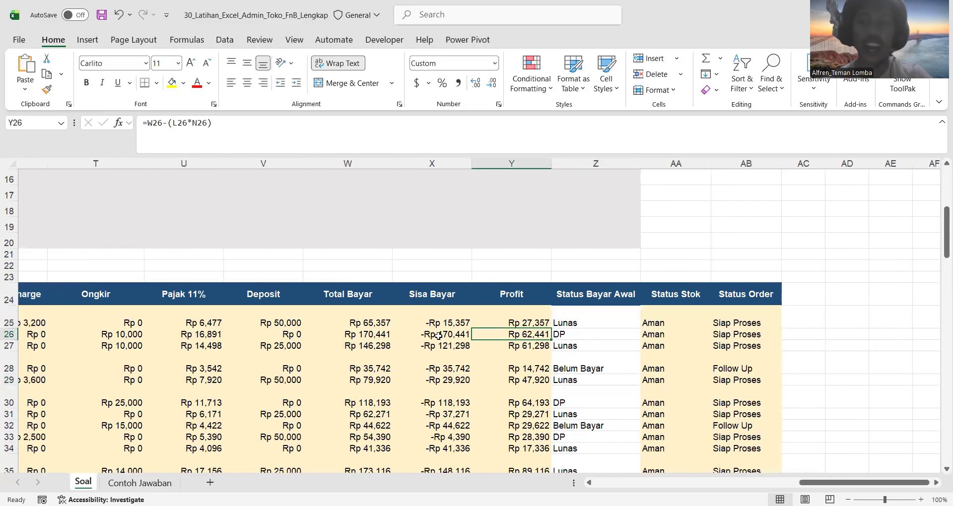